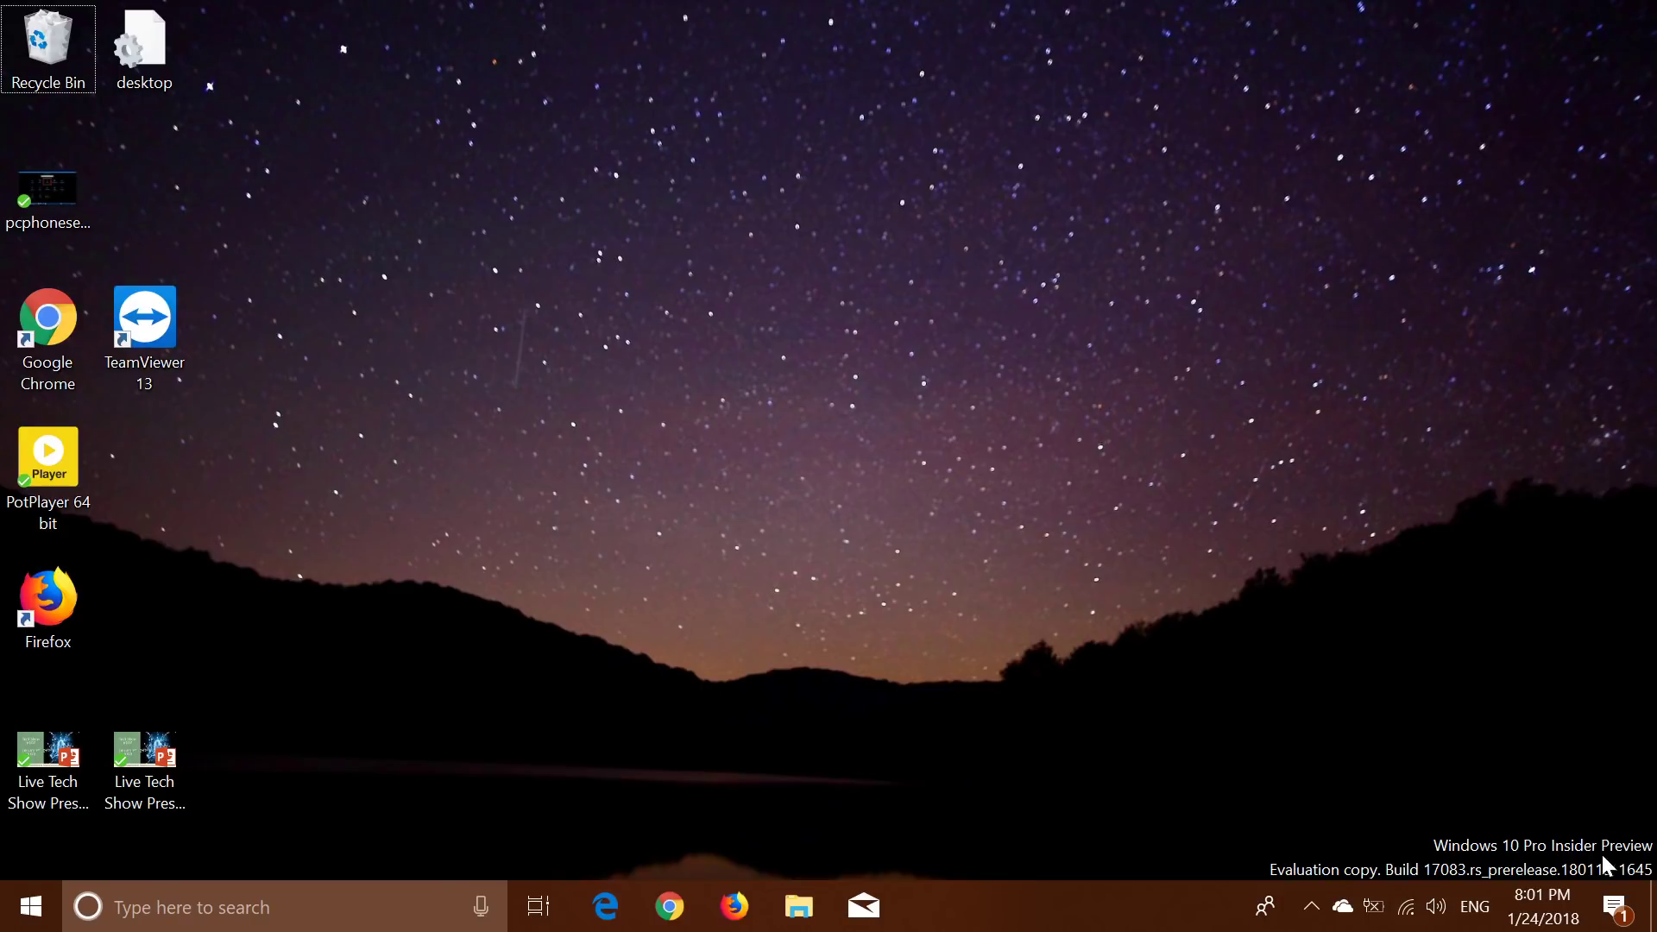
Step: Open Personalization settings from Action Center's All settings and dismiss the OBS notification
{"action": "left_click", "coordinate": [1616, 907]}
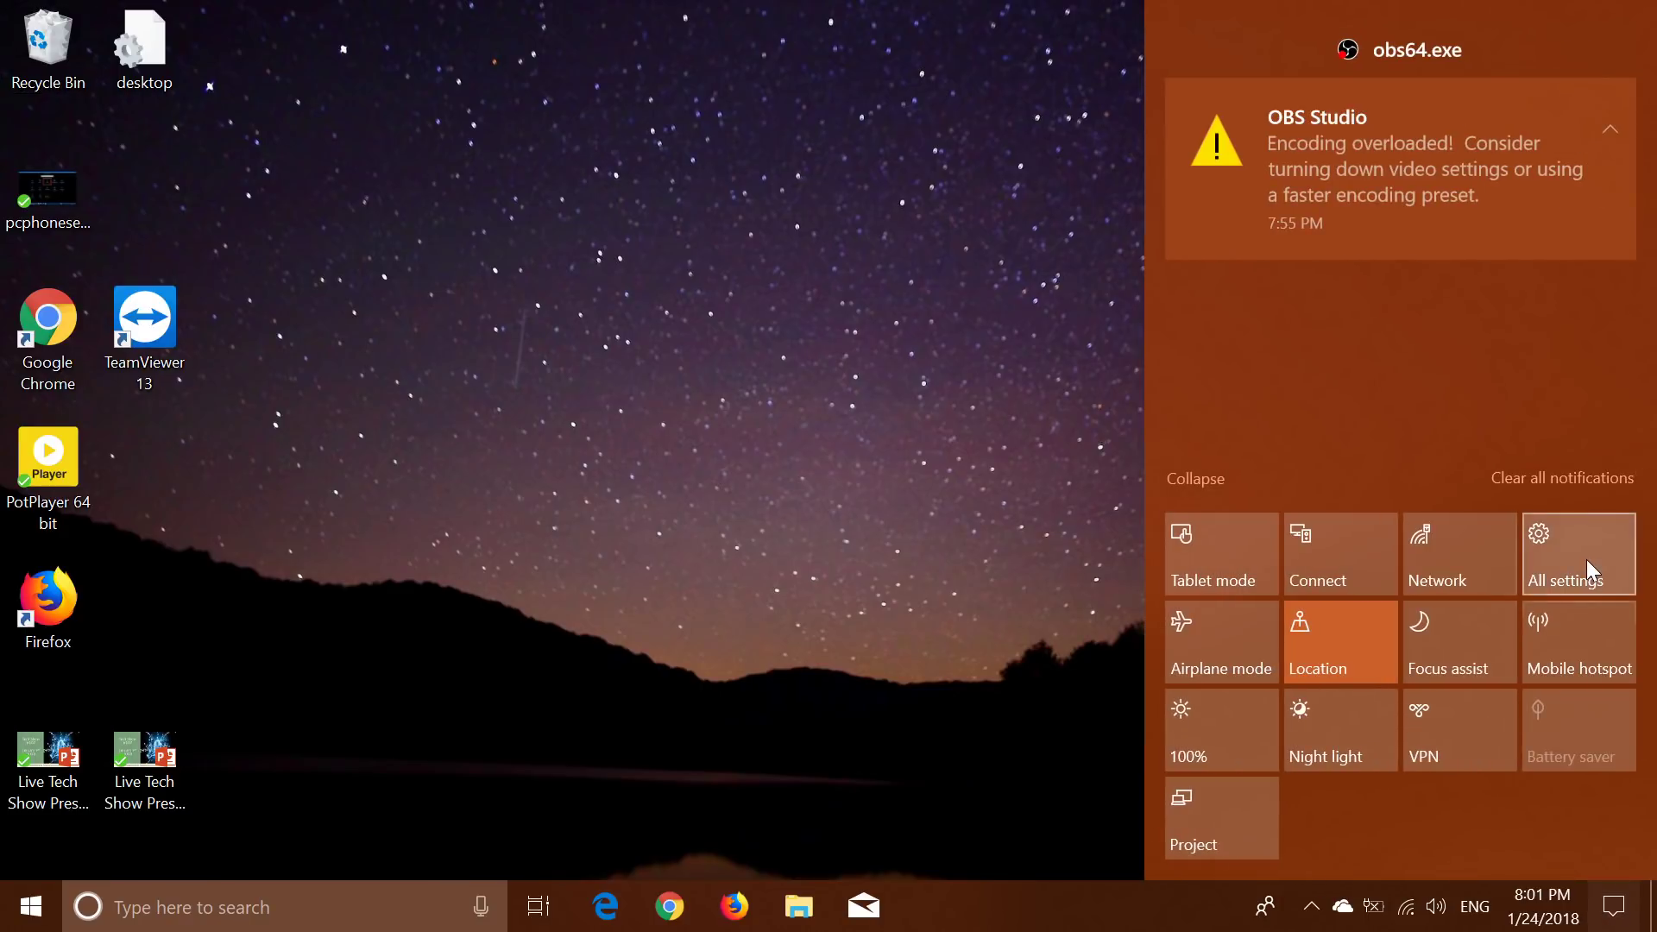
{"action": "left_click", "coordinate": [1586, 559]}
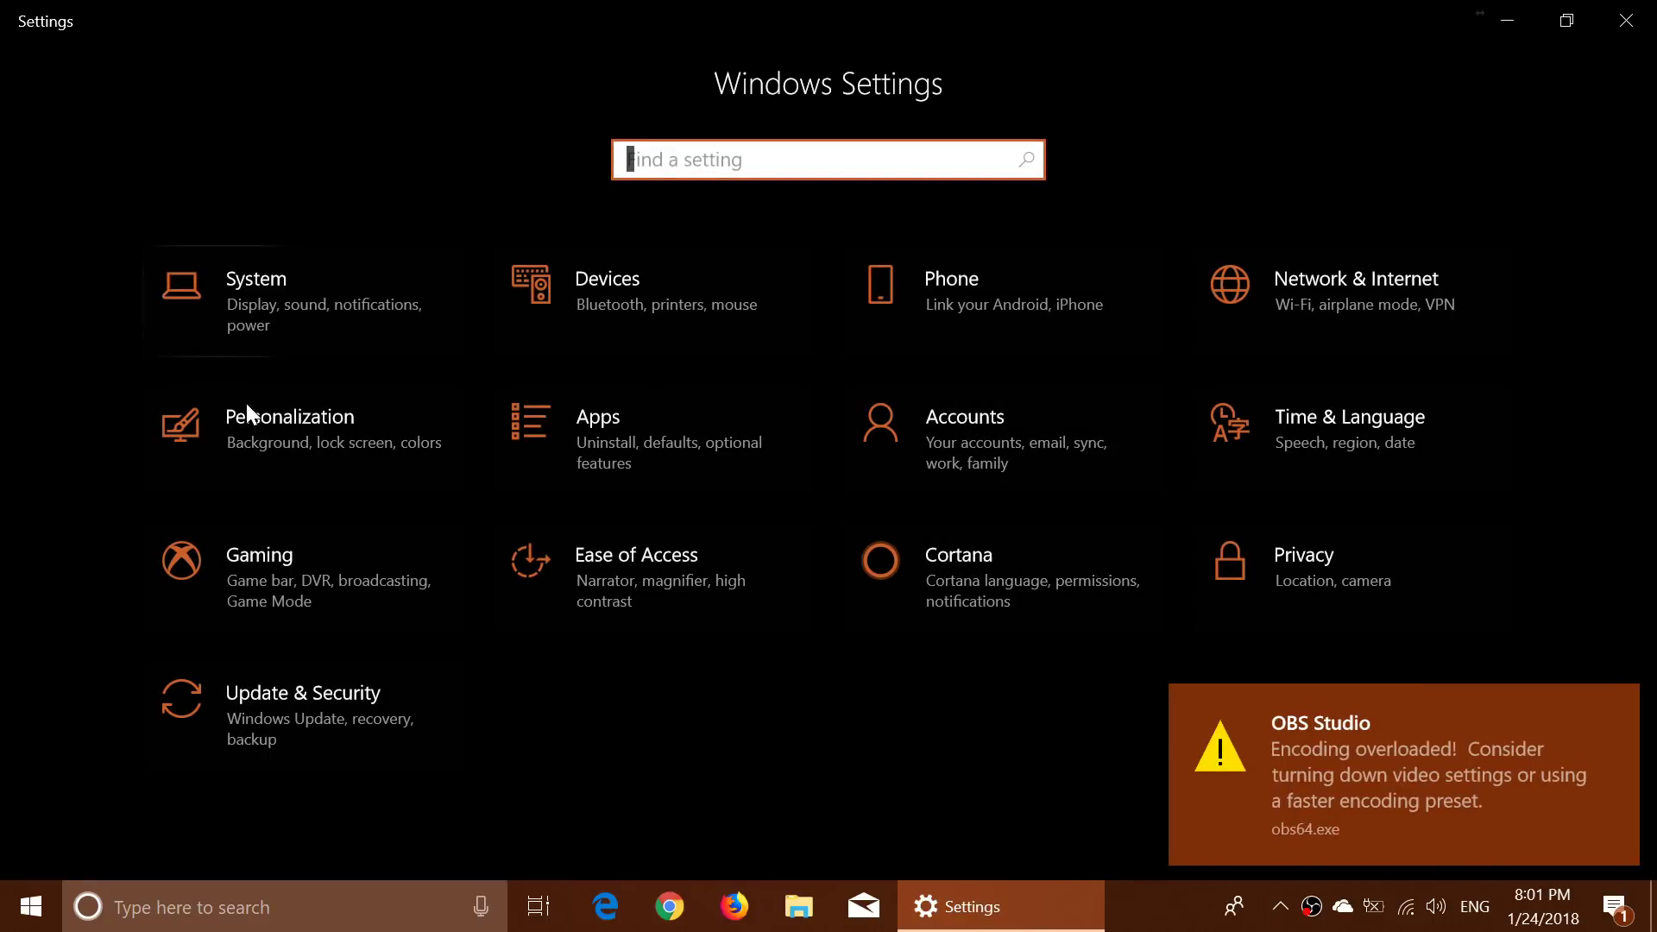
{"action": "left_click", "coordinate": [293, 430]}
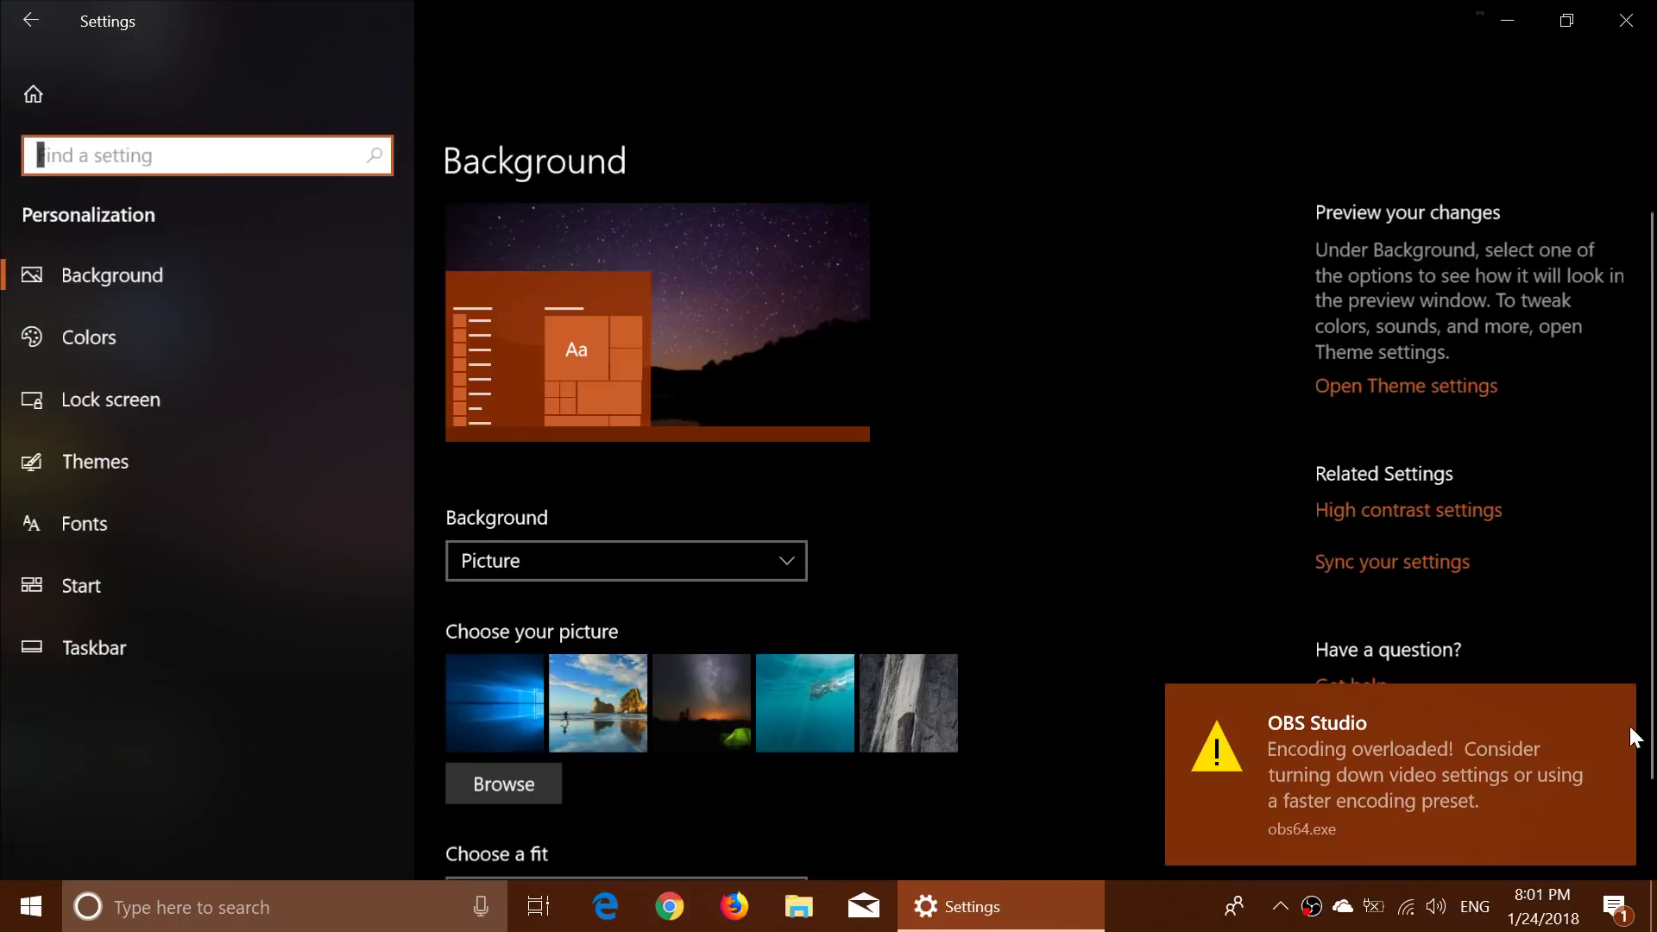
{"action": "left_click", "coordinate": [1612, 712]}
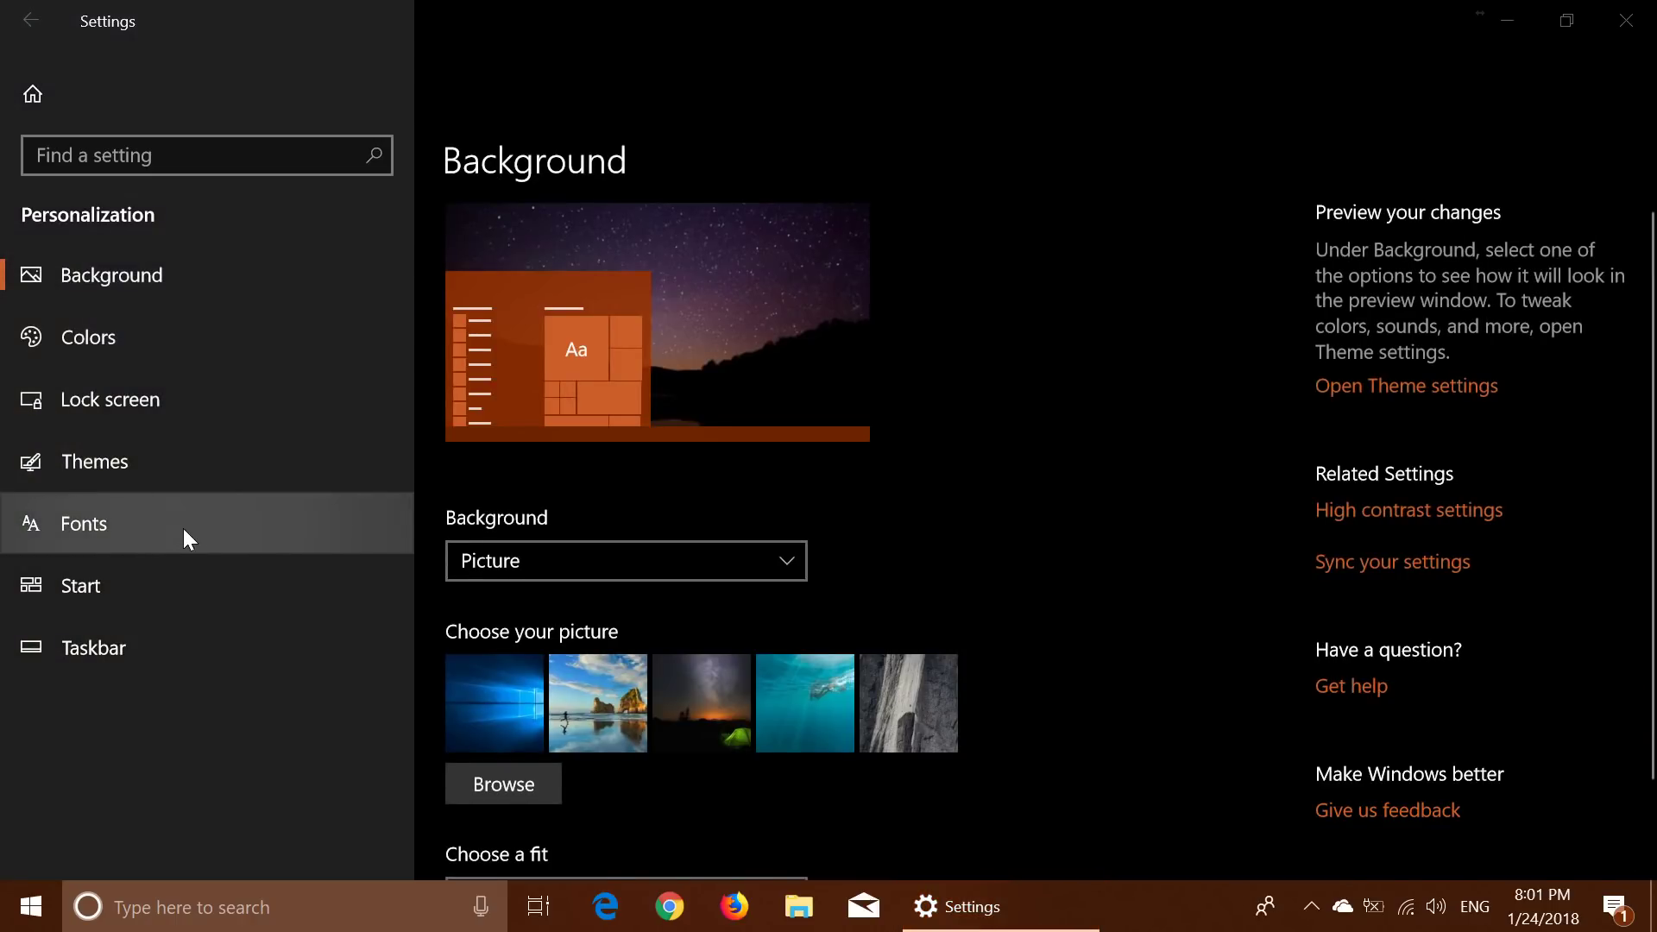
Step: Show the Fonts page and scroll through fonts such as Agency FB, Arial and Bodoni MT
{"action": "left_click", "coordinate": [152, 529]}
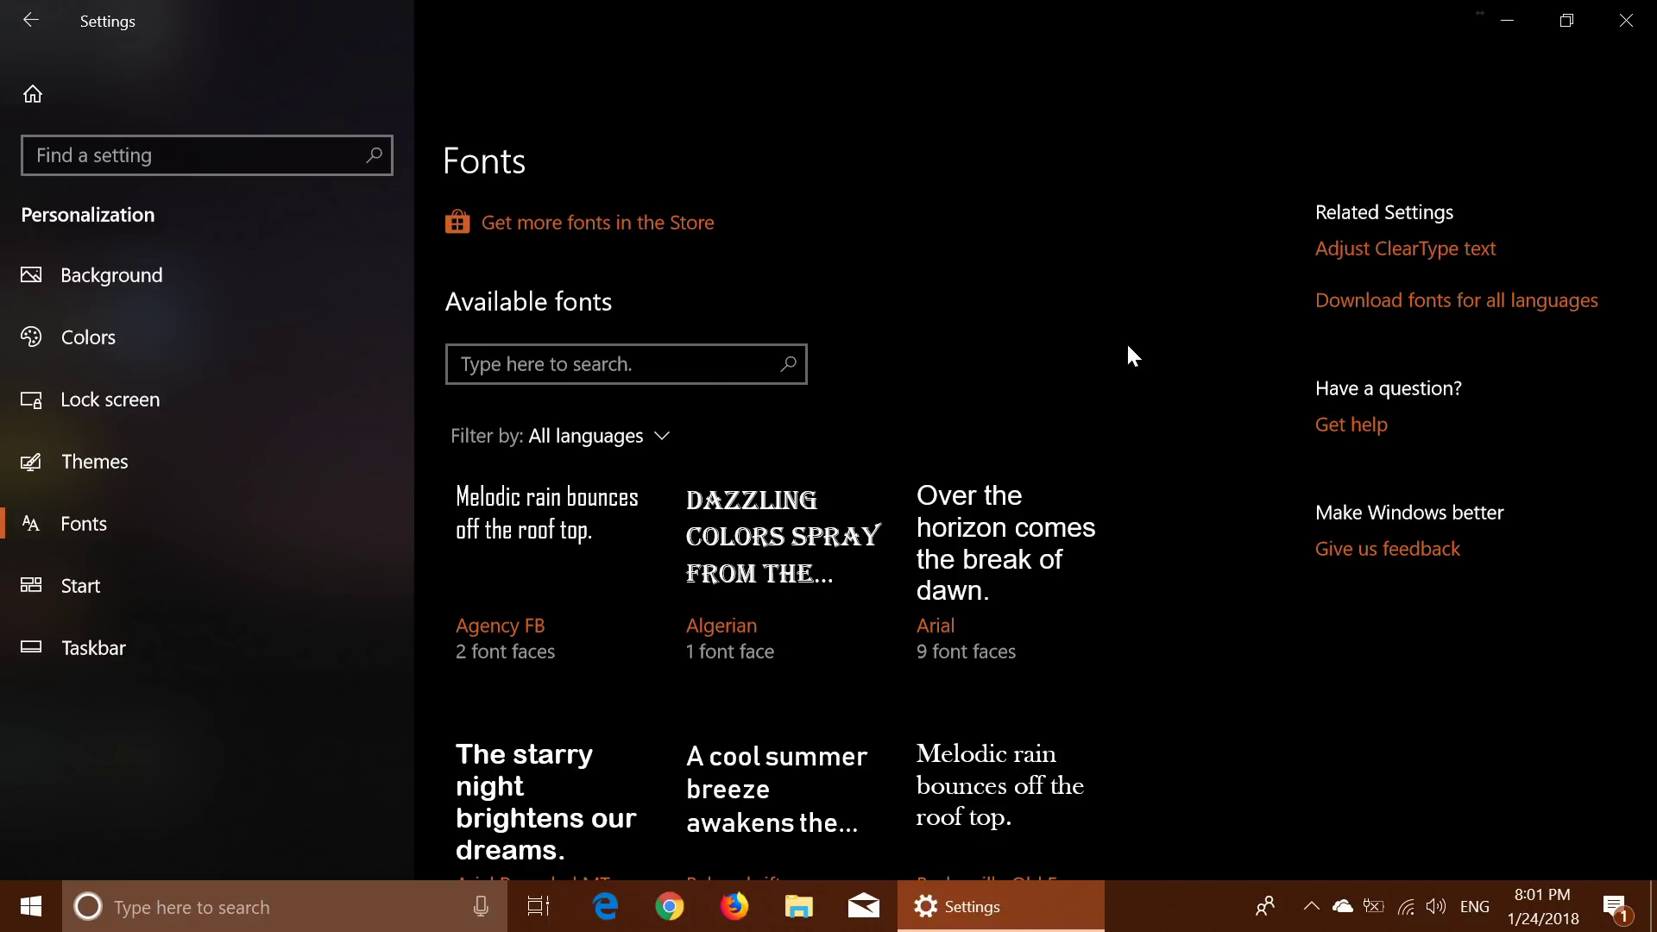
{"action": "scroll", "coordinate": [1131, 356], "scroll_direction": "down", "scroll_amount": 3}
{"action": "scroll", "coordinate": [1131, 355], "scroll_direction": "down", "scroll_amount": 4}
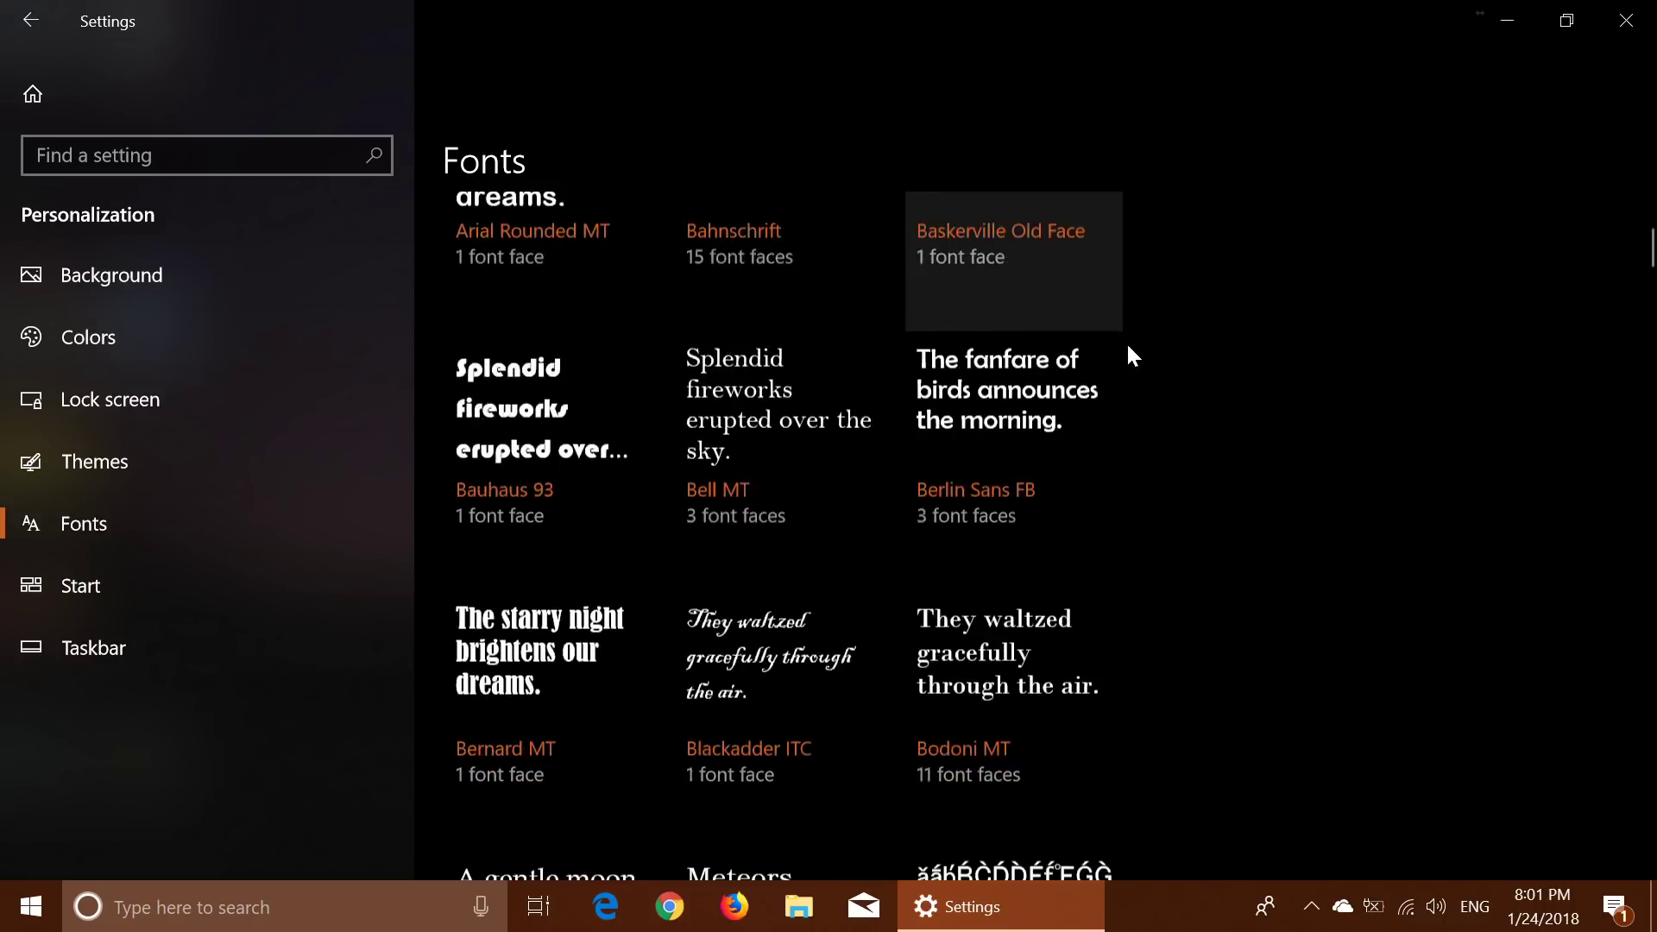
{"action": "scroll", "coordinate": [1125, 340], "scroll_direction": "down", "scroll_amount": 3}
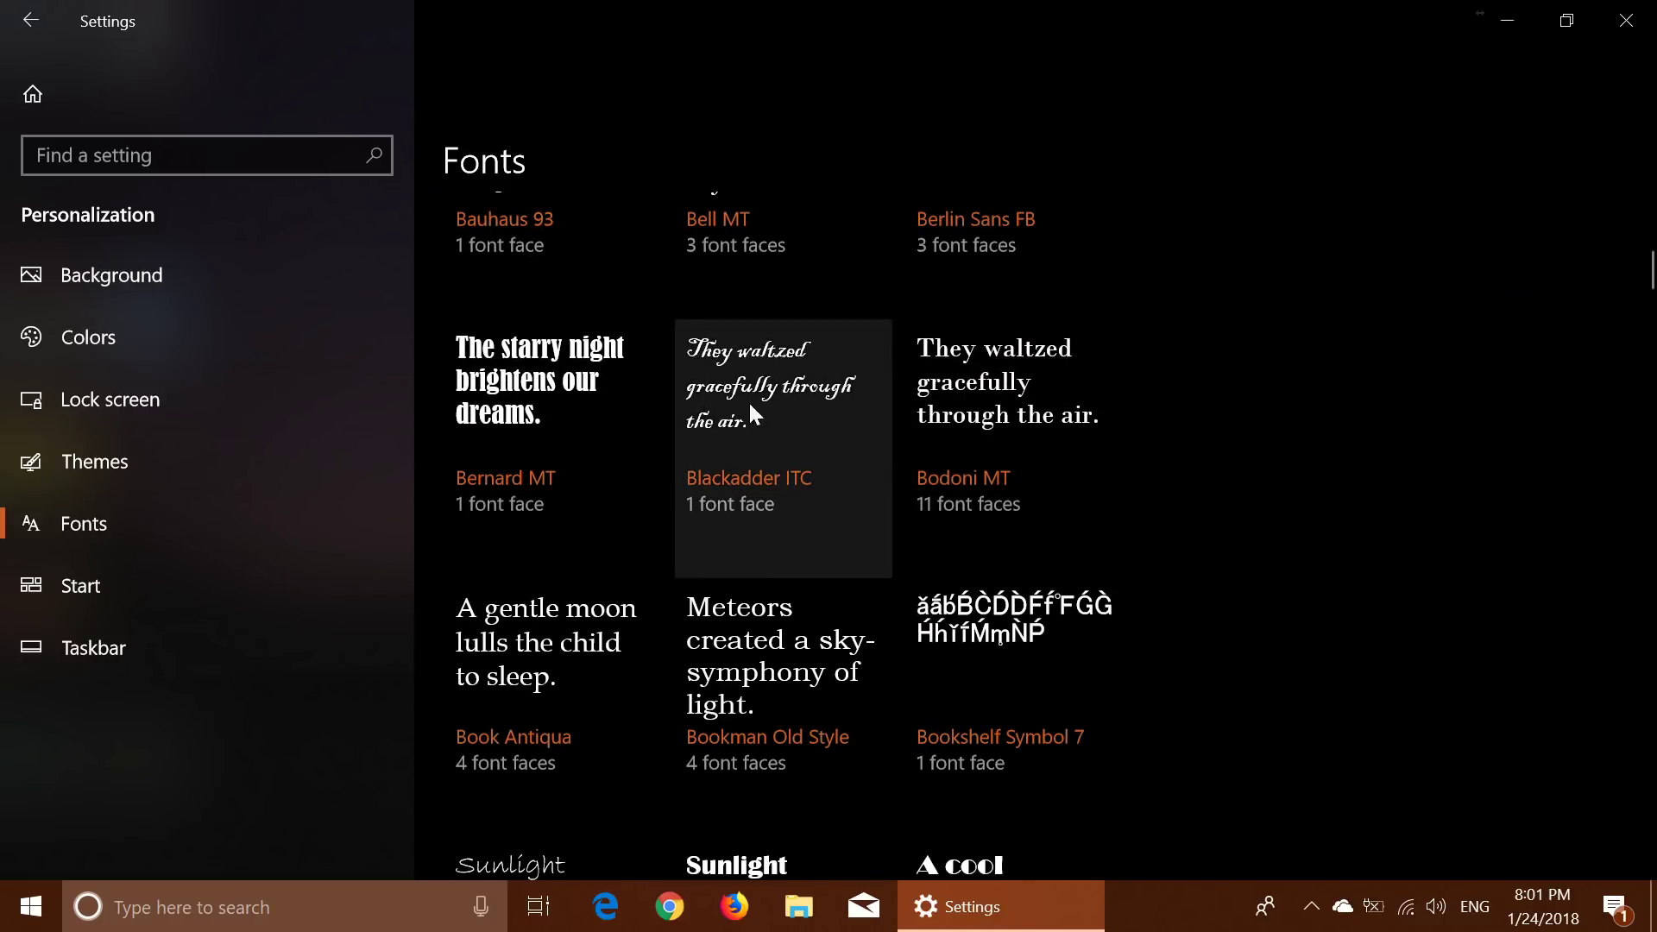
{"action": "left_click", "coordinate": [587, 350]}
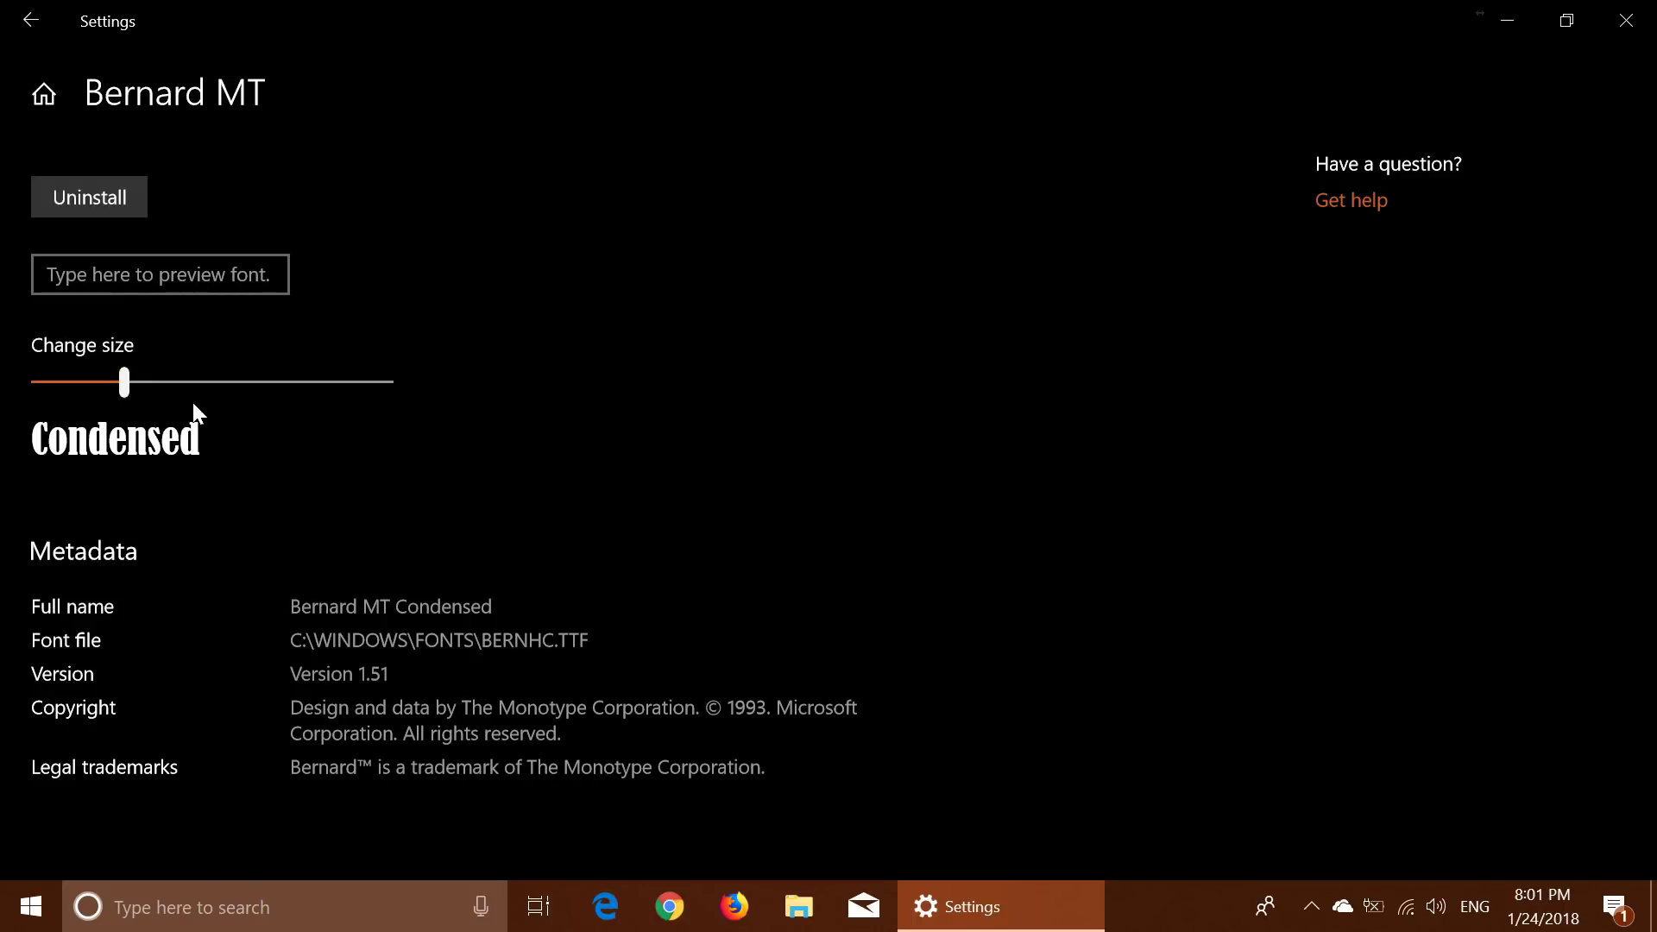
{"action": "mouse_move", "coordinate": [128, 386]}
{"action": "left_mouse_down"}
{"action": "mouse_move", "coordinate": [177, 394]}
{"action": "mouse_move", "coordinate": [122, 386]}
{"action": "left_mouse_up"}
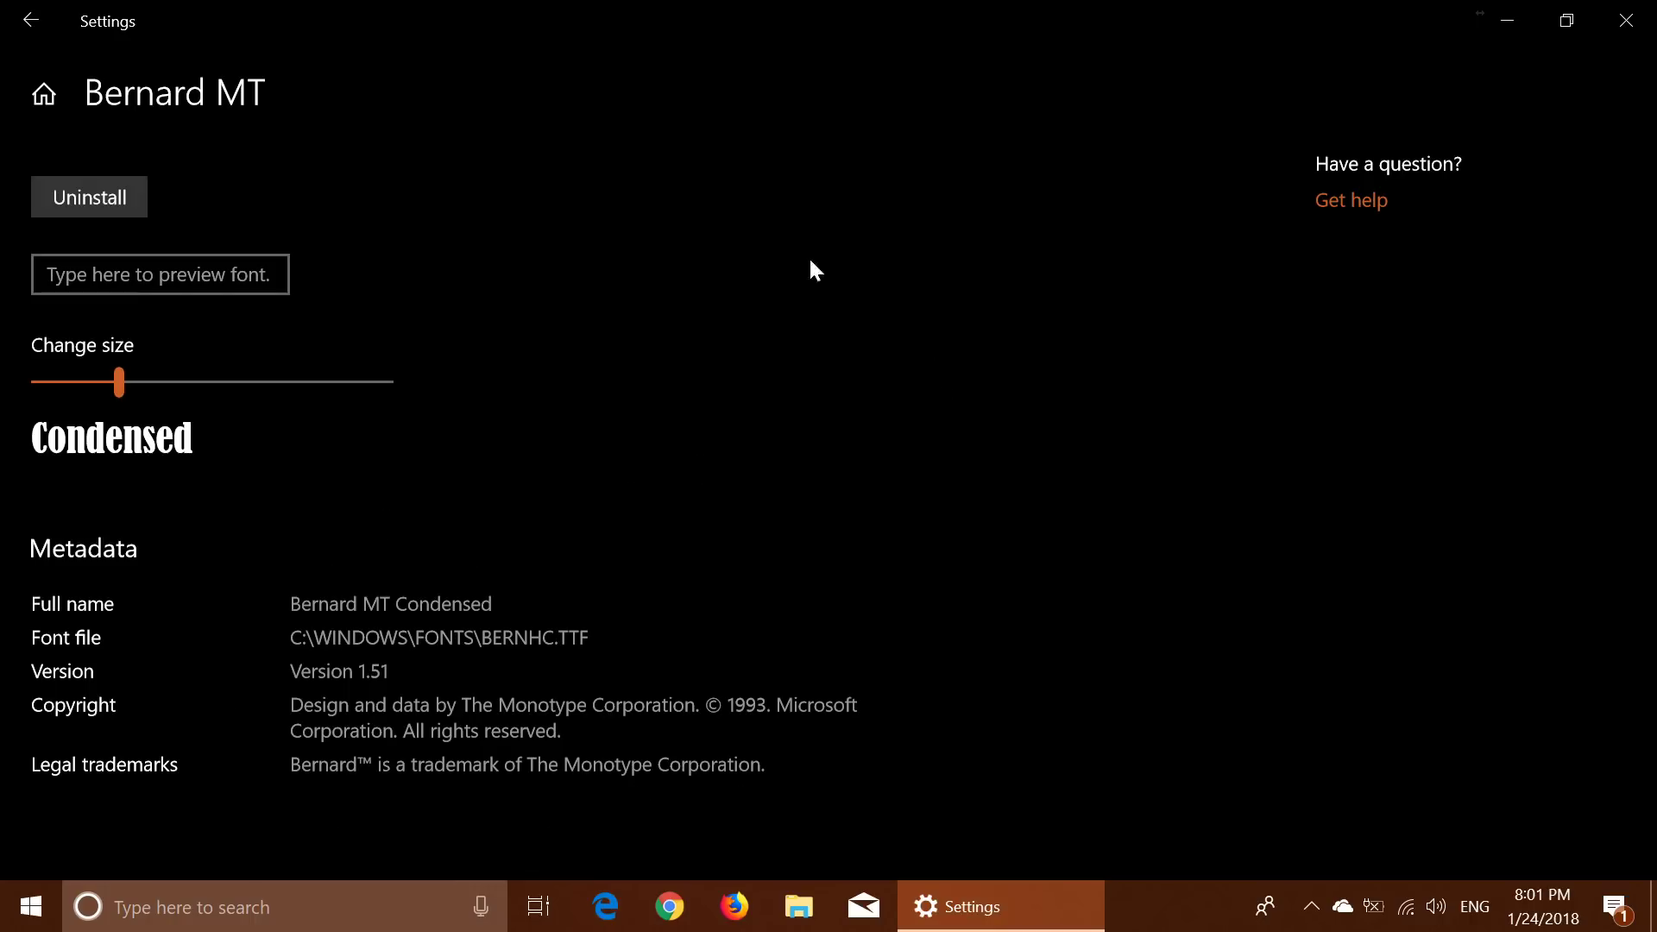
{"action": "left_click", "coordinate": [7, 21]}
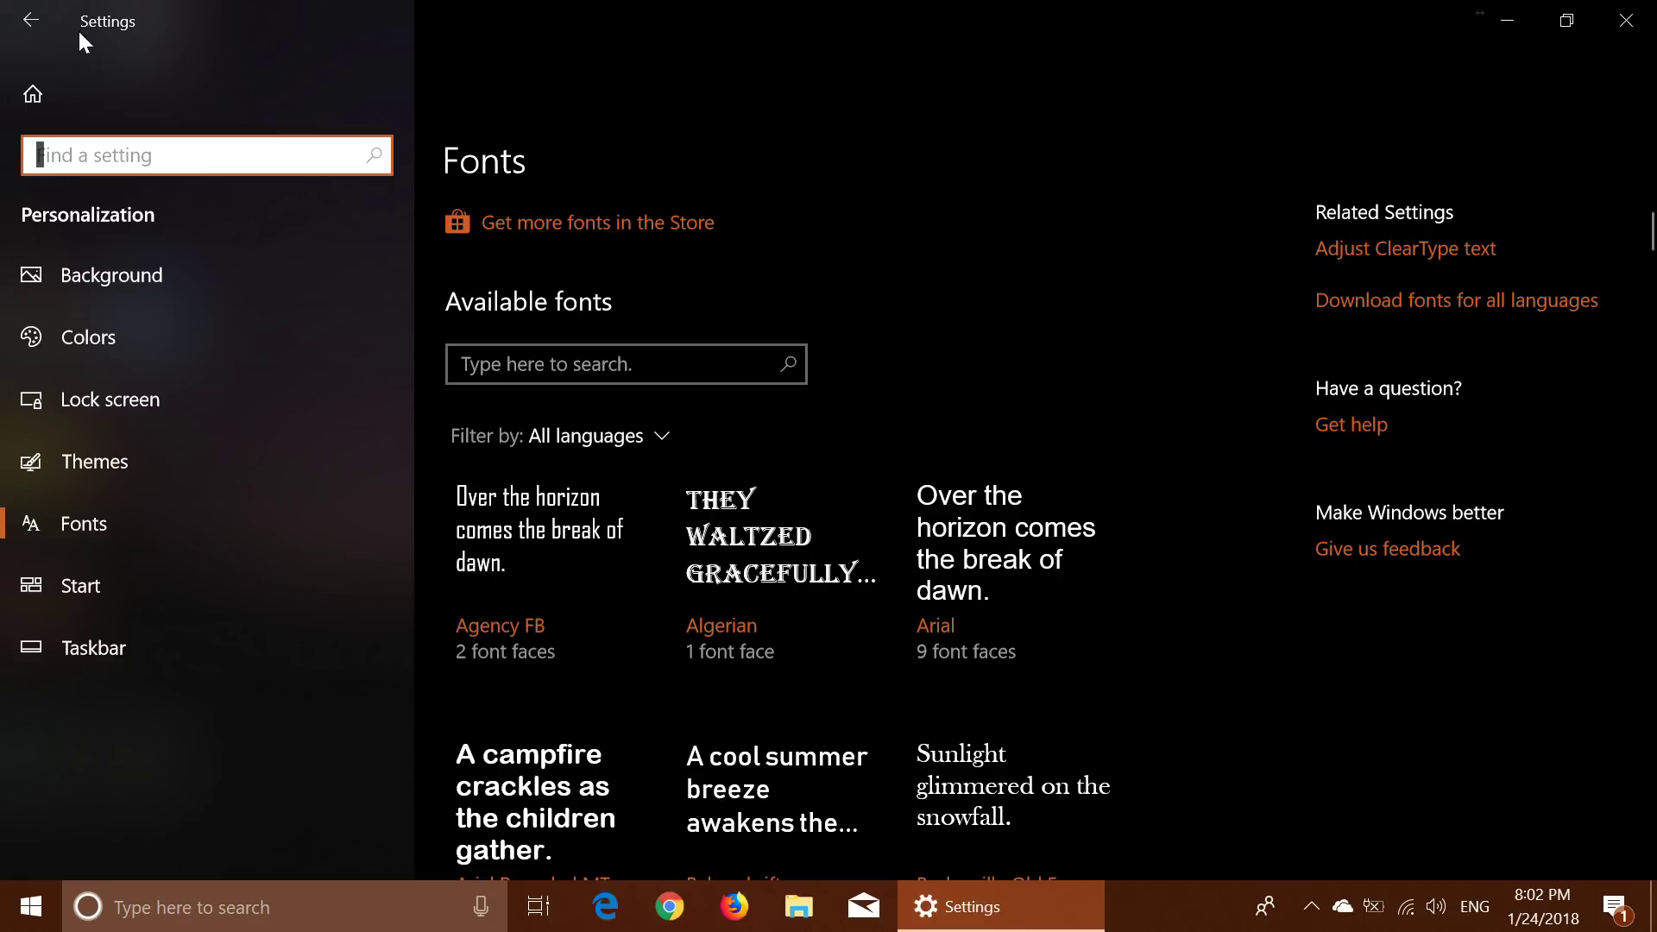
Step: Return to the Settings home and open Privacy, landing on its General options page
{"action": "left_click", "coordinate": [34, 19]}
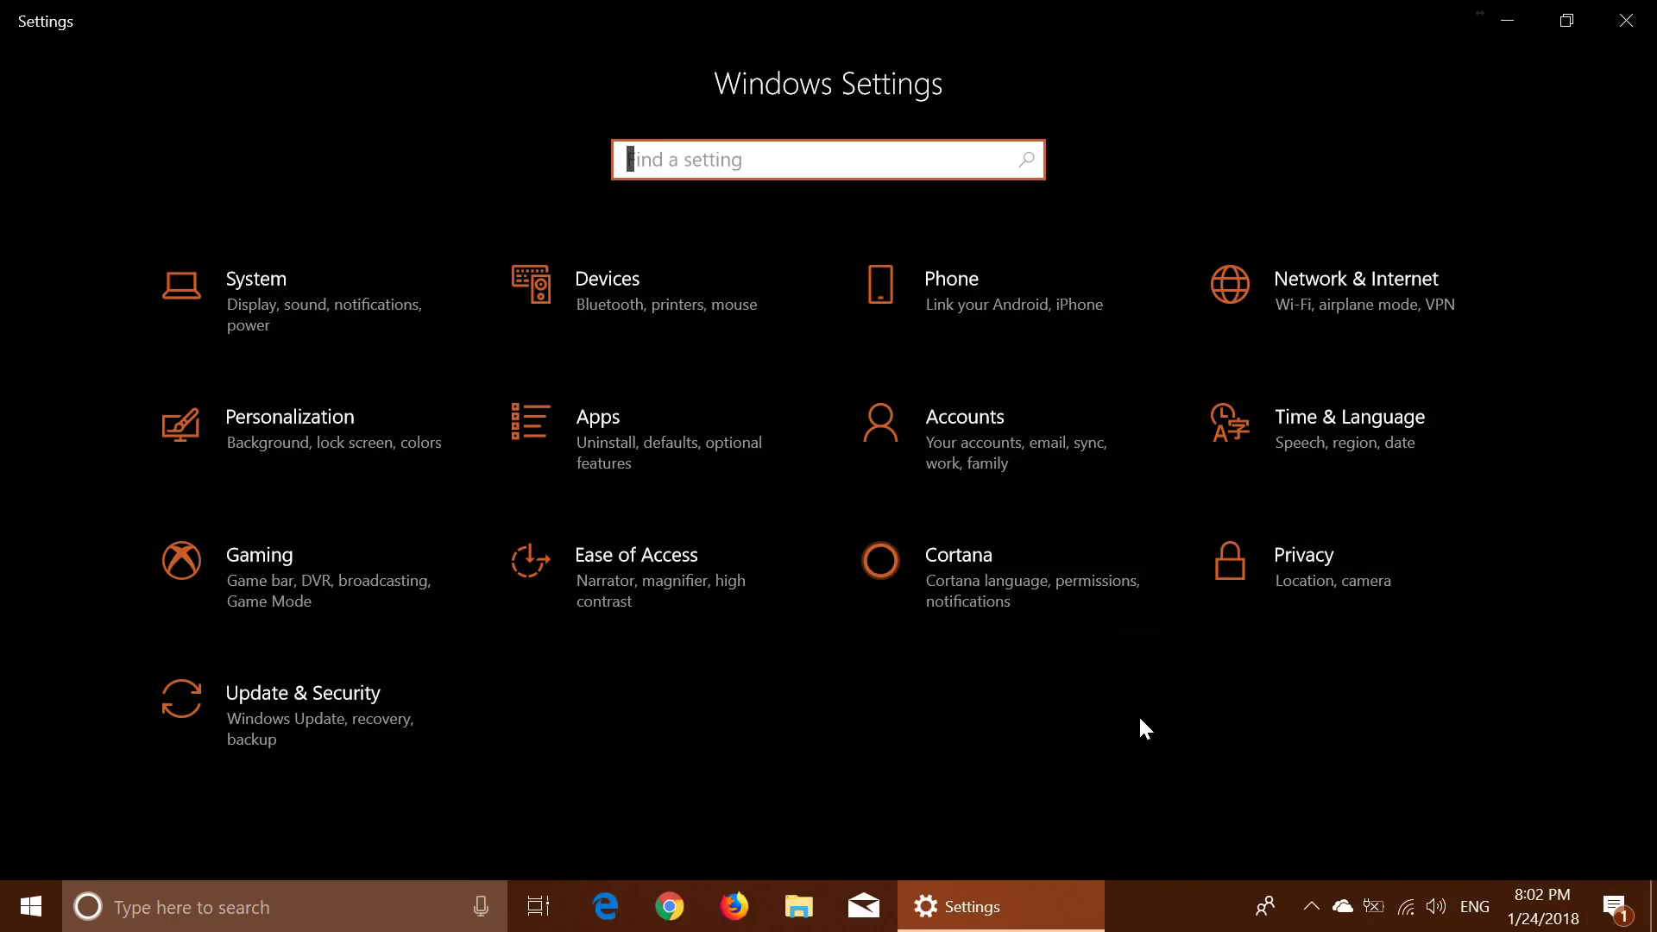
{"action": "left_click", "coordinate": [1324, 585]}
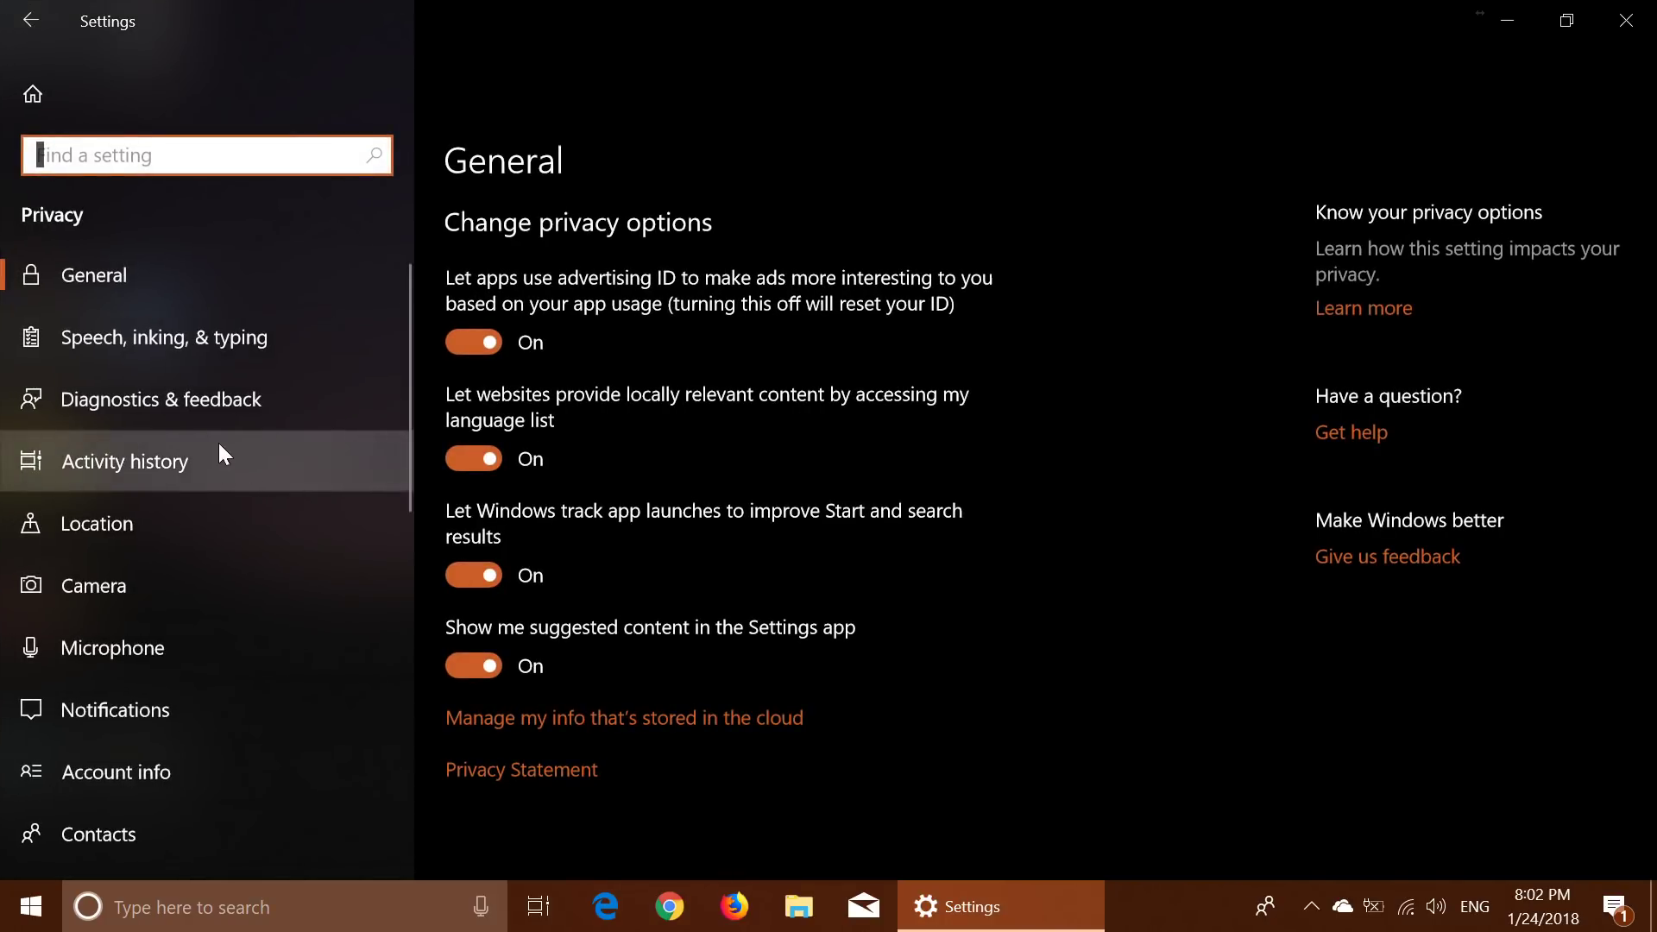
Step: Switch to the Diagnostics & feedback page and scroll to its Diagnostic data viewer section
{"action": "left_click", "coordinate": [203, 417]}
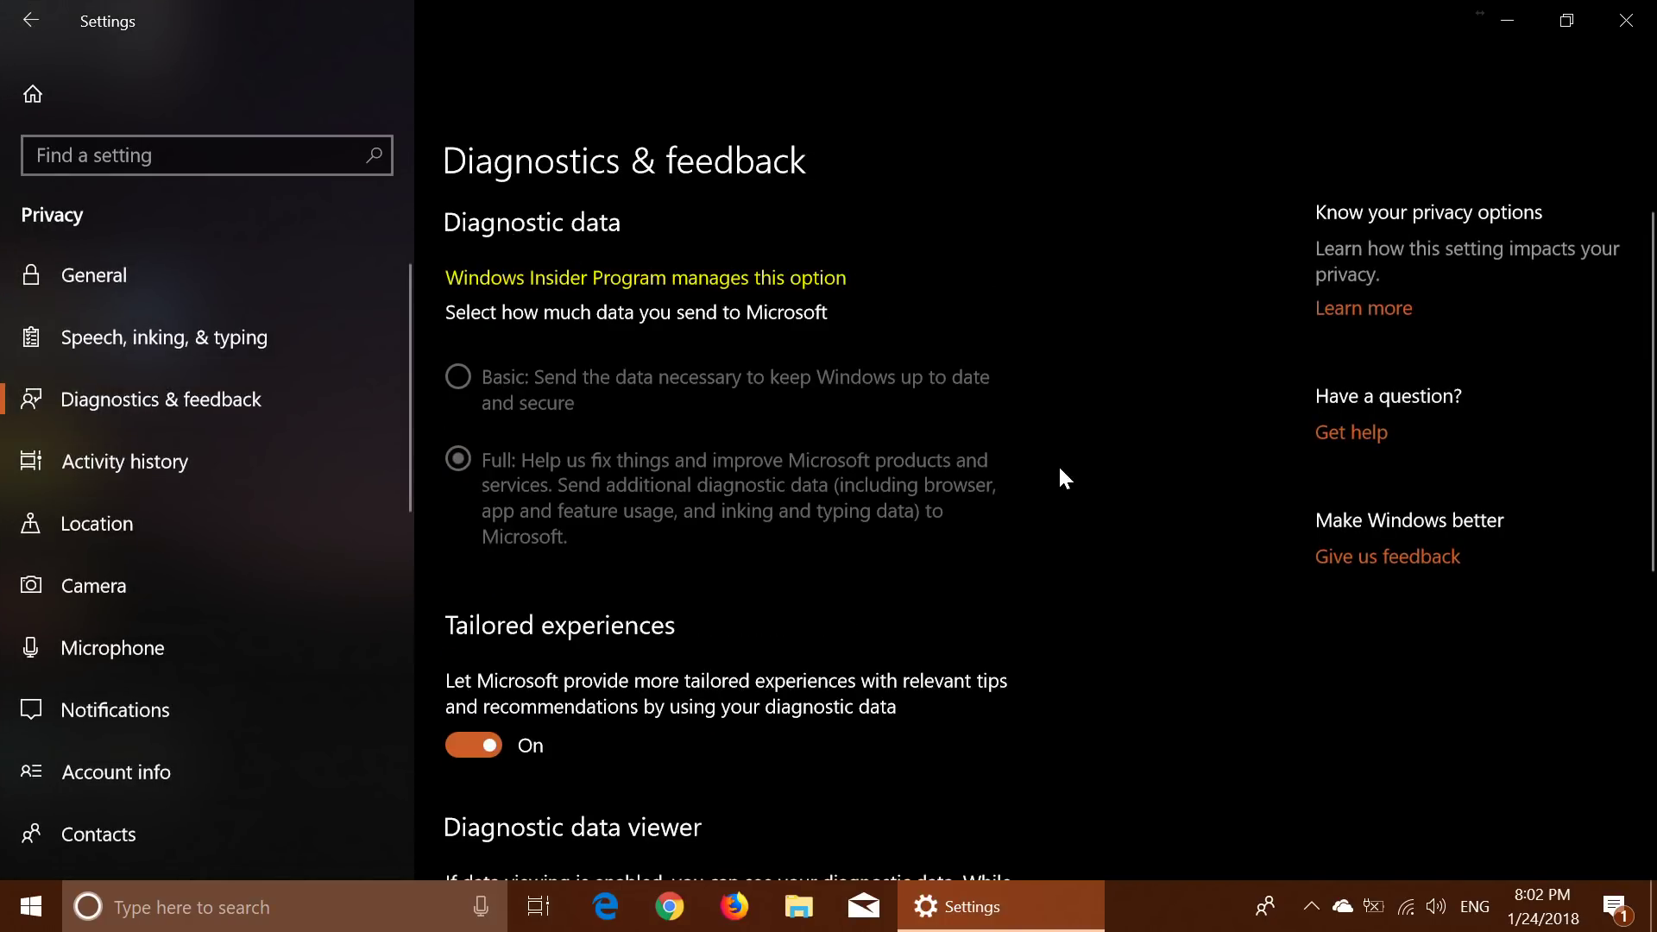
{"action": "scroll", "coordinate": [1059, 469], "scroll_direction": "down", "scroll_amount": 5}
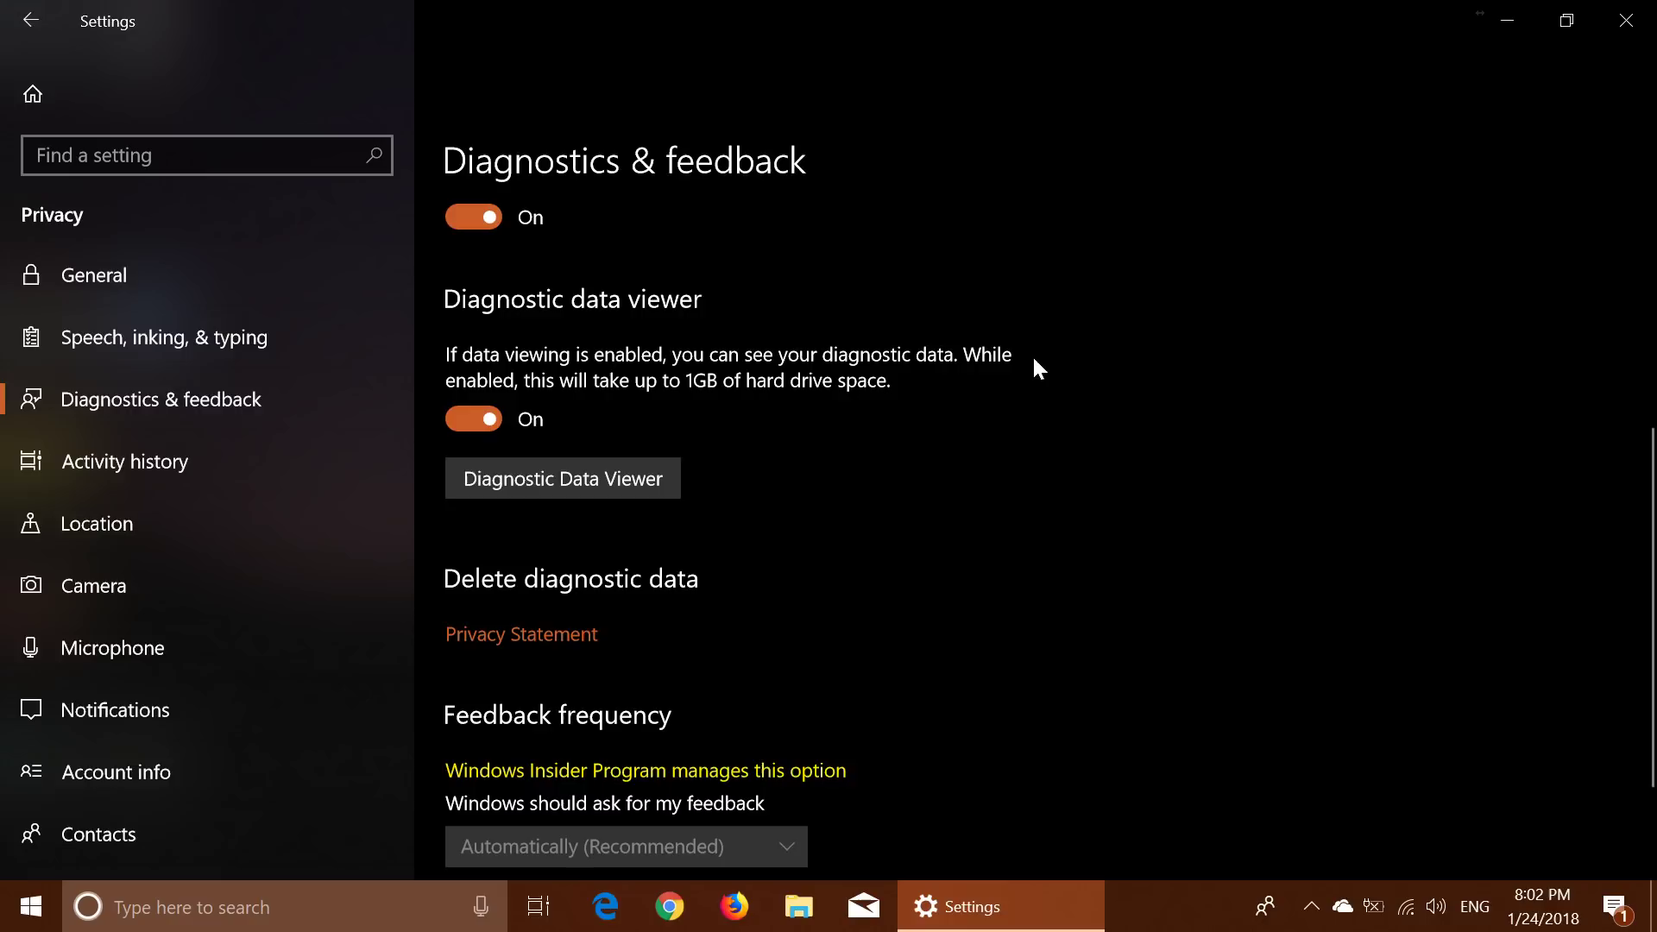
{"action": "scroll", "coordinate": [1042, 512], "scroll_direction": "up", "scroll_amount": 2}
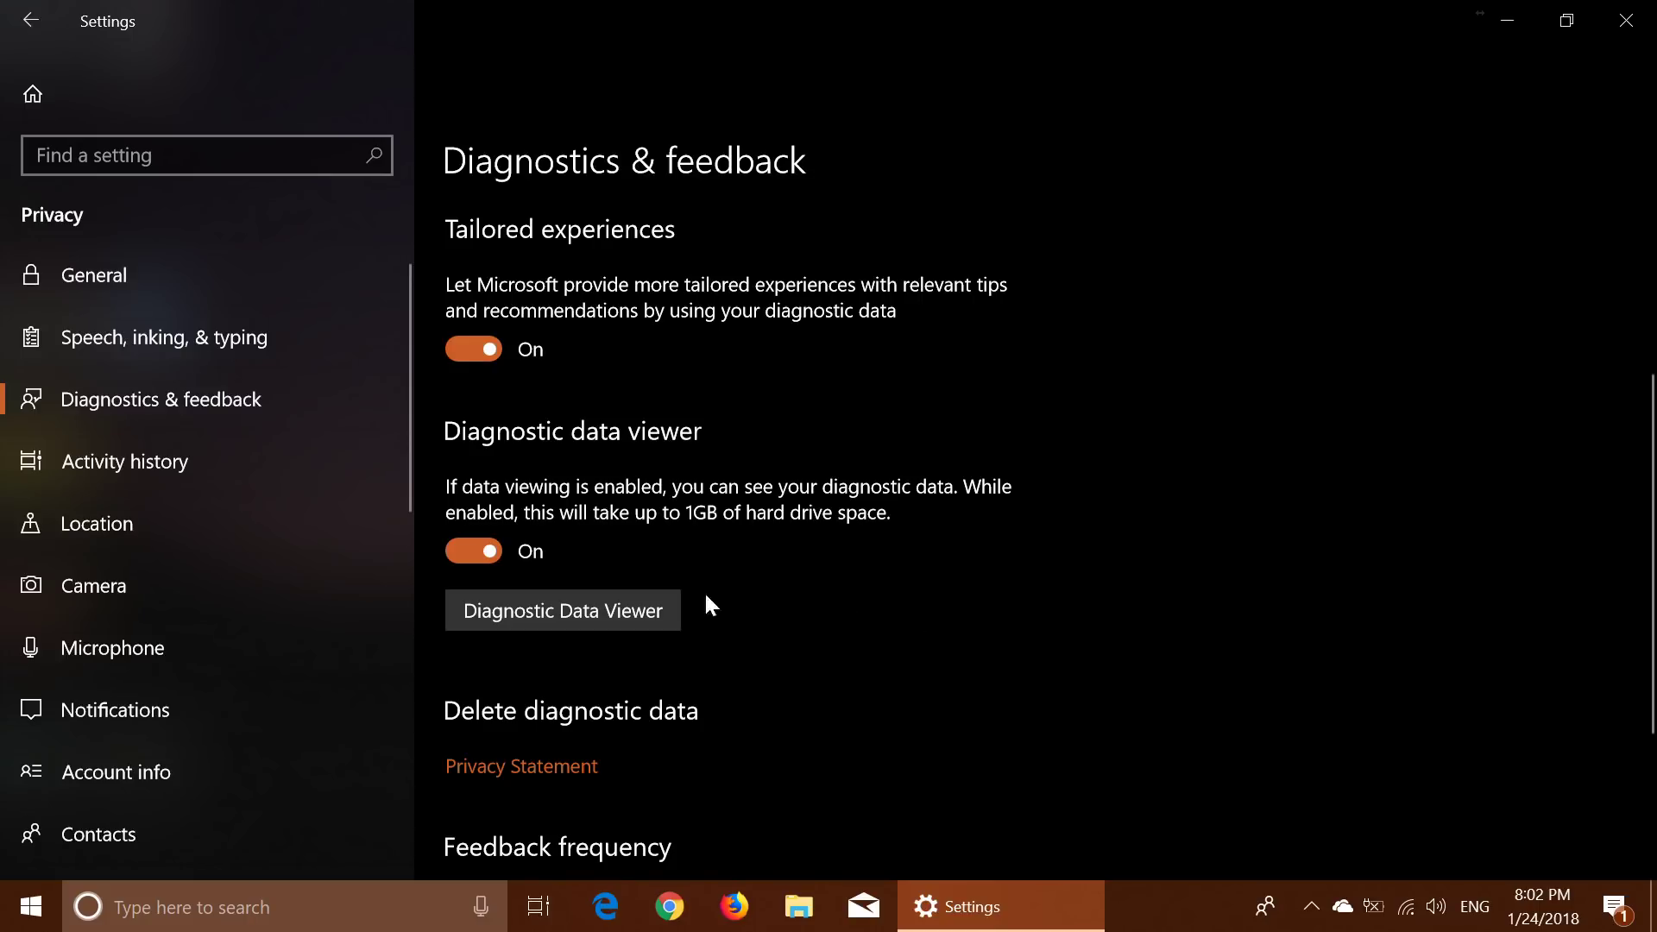
Step: Launch Diagnostic Data Viewer maximized and view the first speech activity event's JSON
{"action": "left_click", "coordinate": [587, 612]}
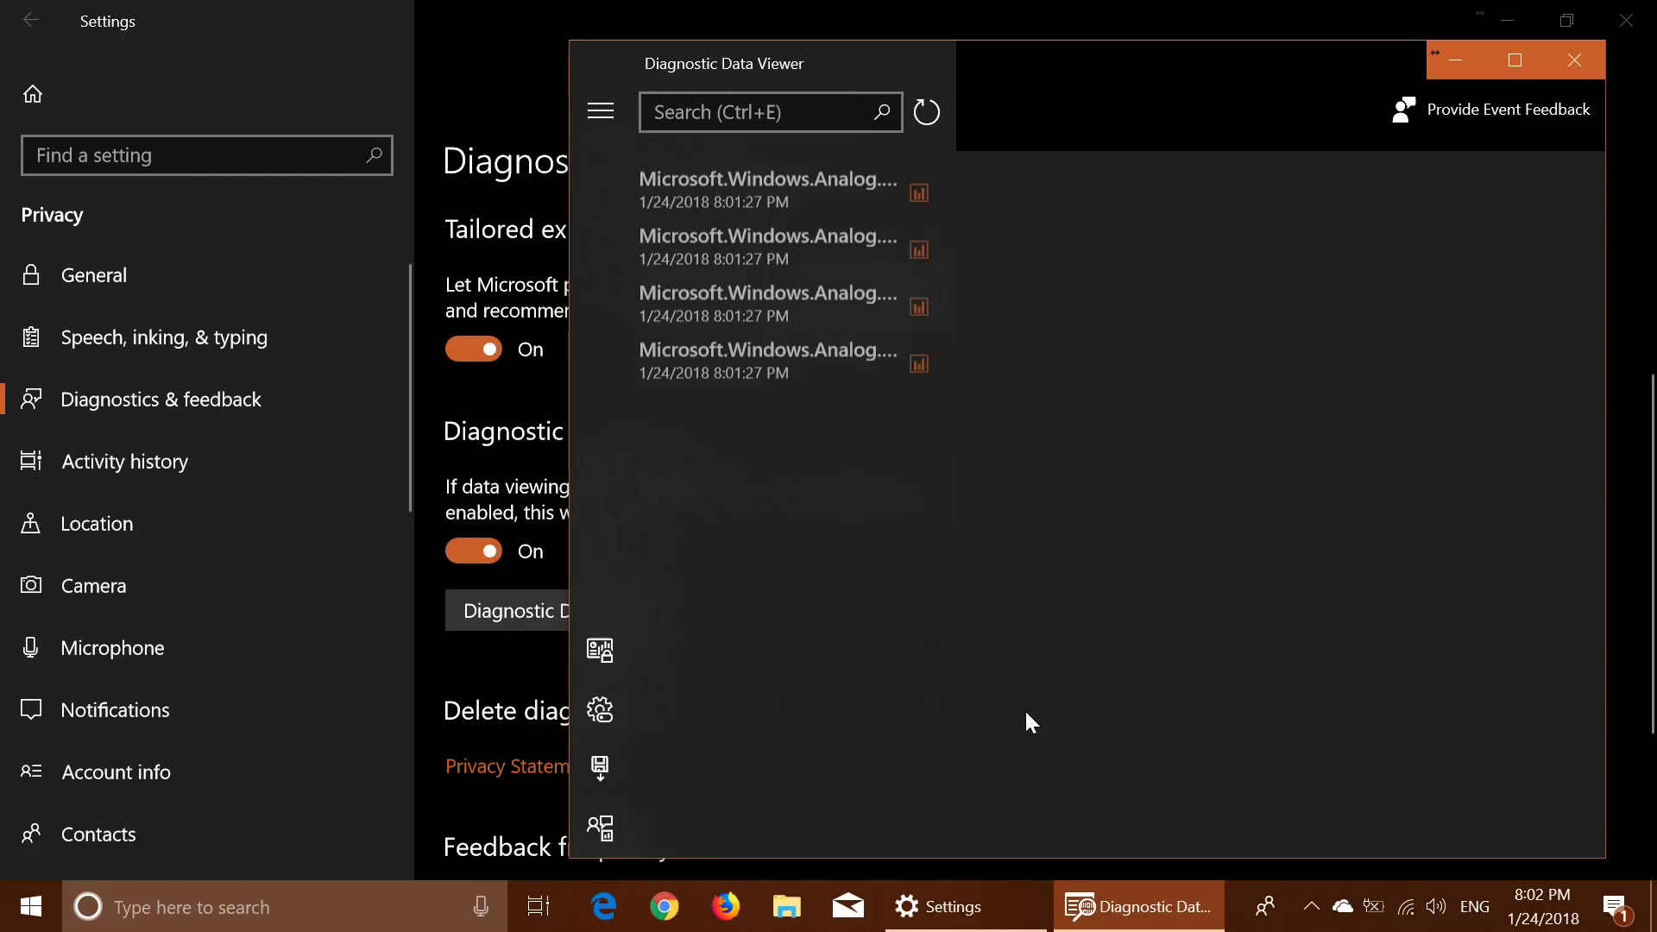
{"action": "left_click", "coordinate": [1515, 62]}
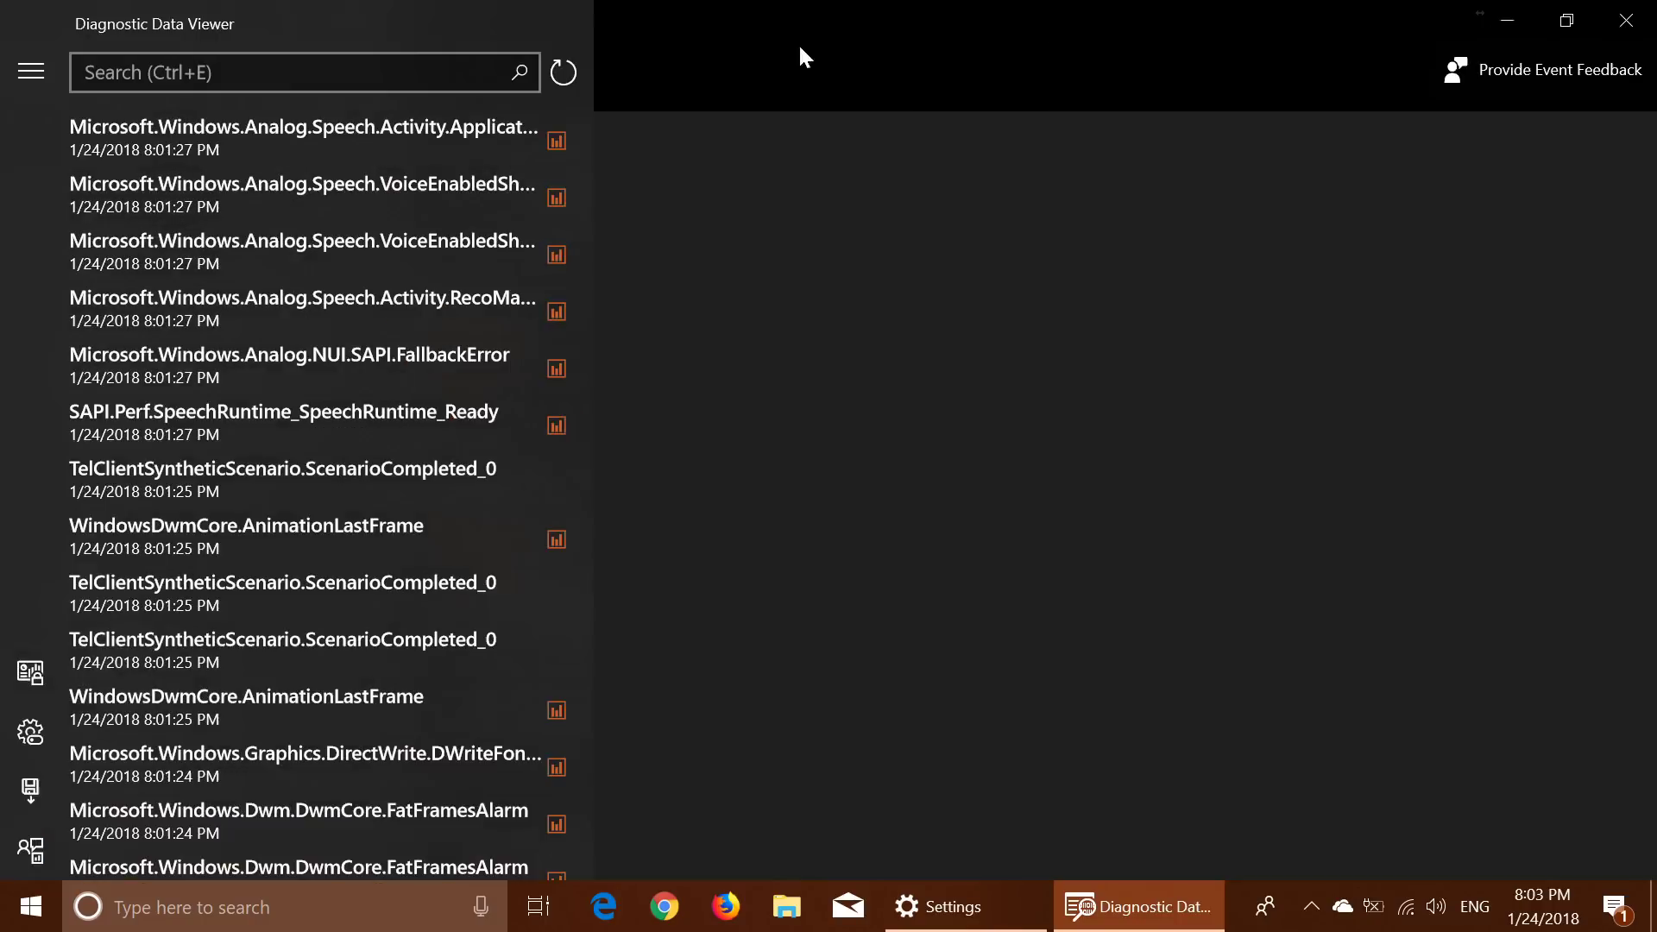
{"action": "left_click", "coordinate": [305, 132]}
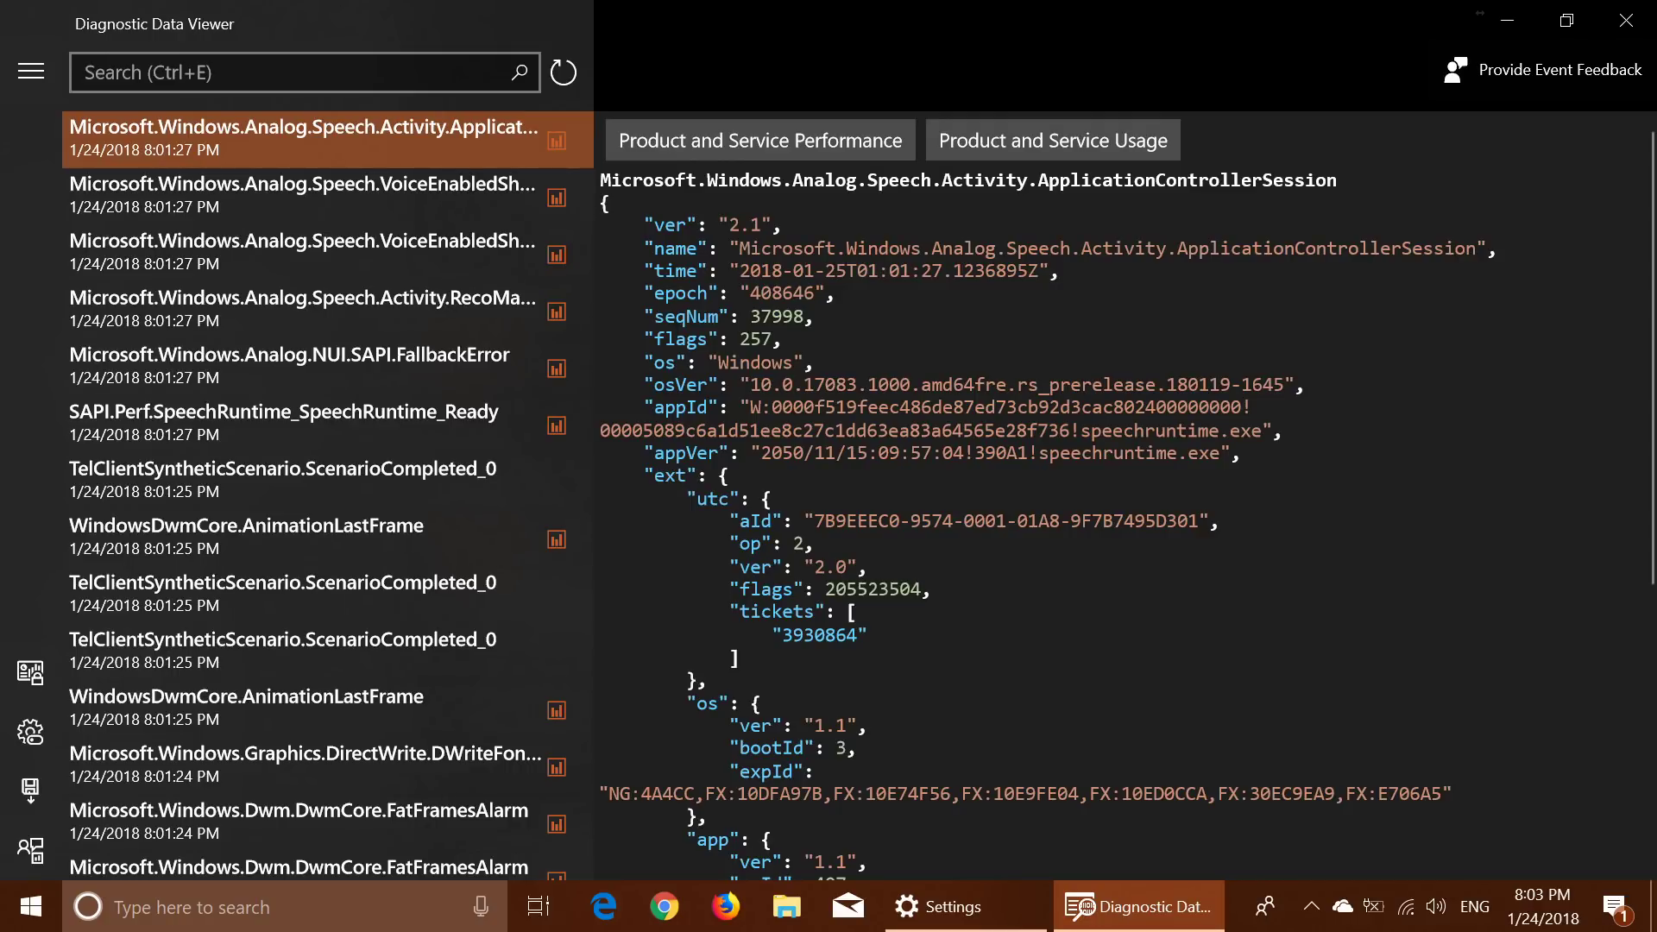
{"action": "scroll", "coordinate": [1122, 496], "scroll_direction": "down", "scroll_amount": 5}
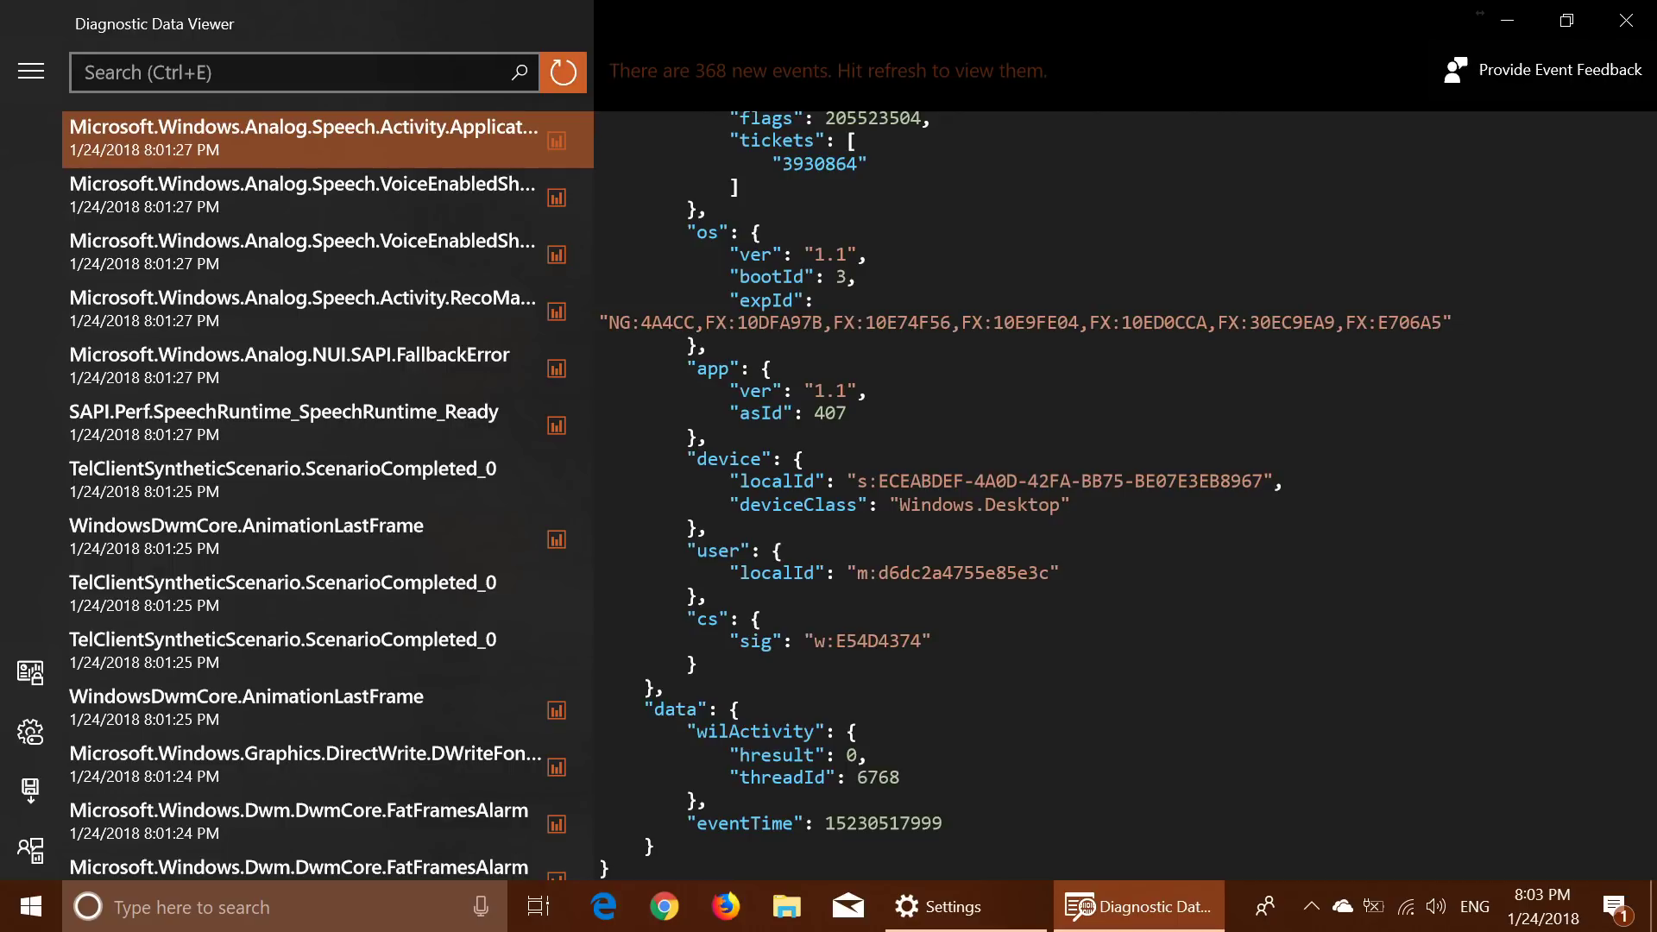
Step: Display the JSON details of the WindowsDwmCore.AnimationLastFrame event
{"action": "left_click", "coordinate": [326, 535]}
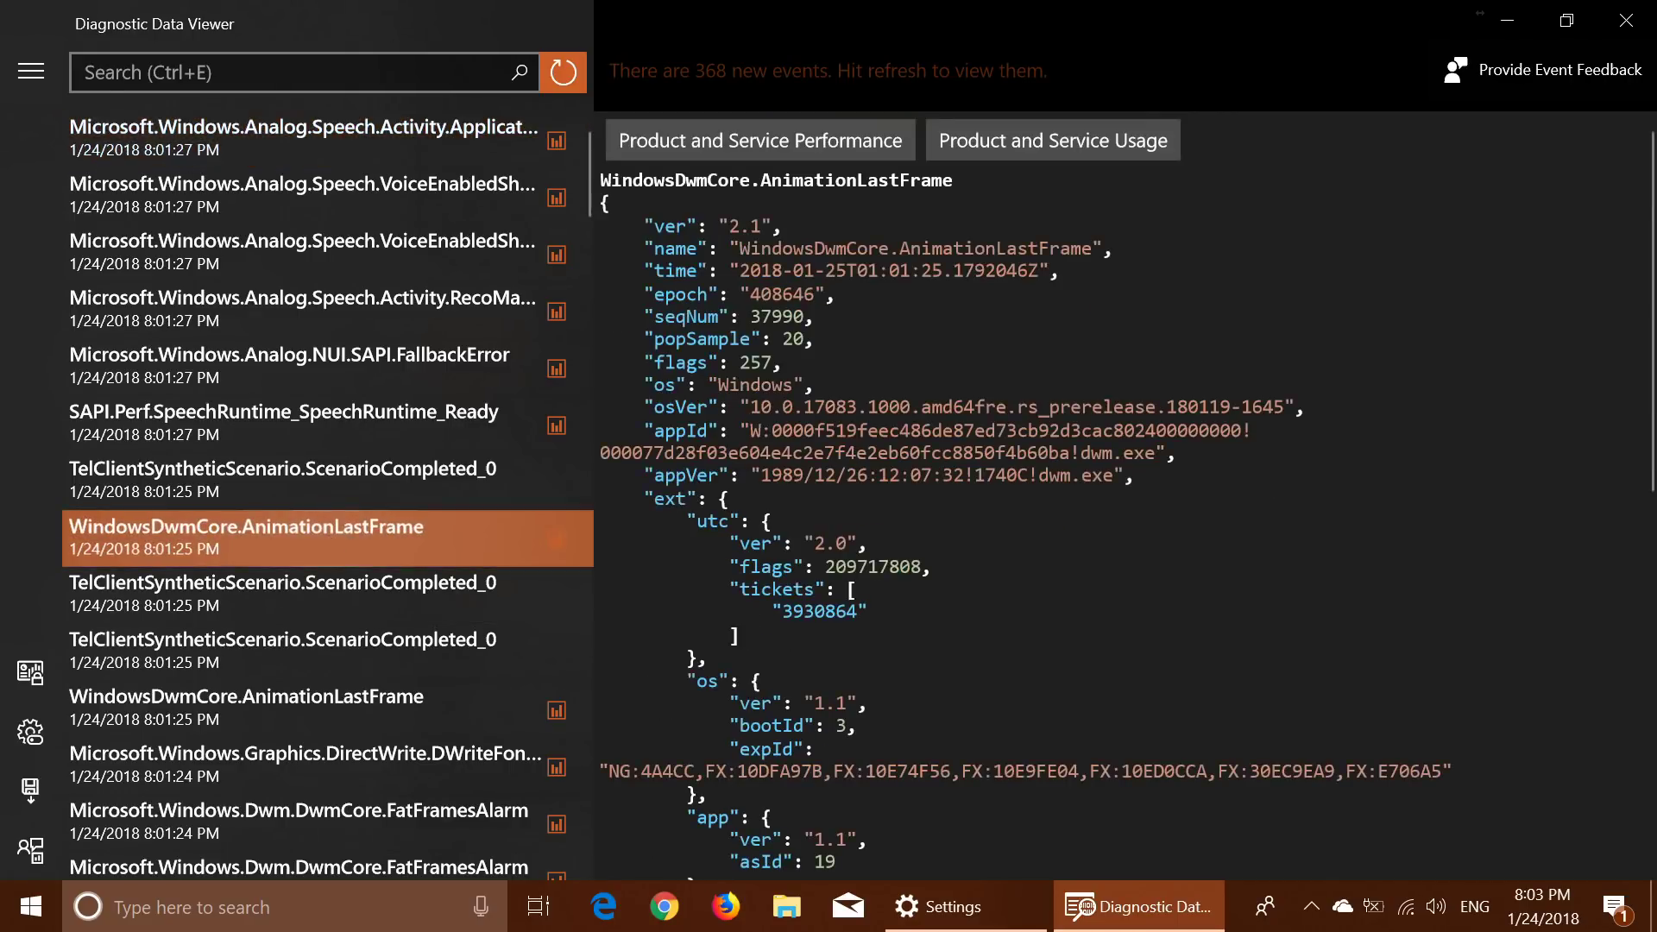
{"action": "scroll", "coordinate": [1122, 492], "scroll_direction": "down", "scroll_amount": 10}
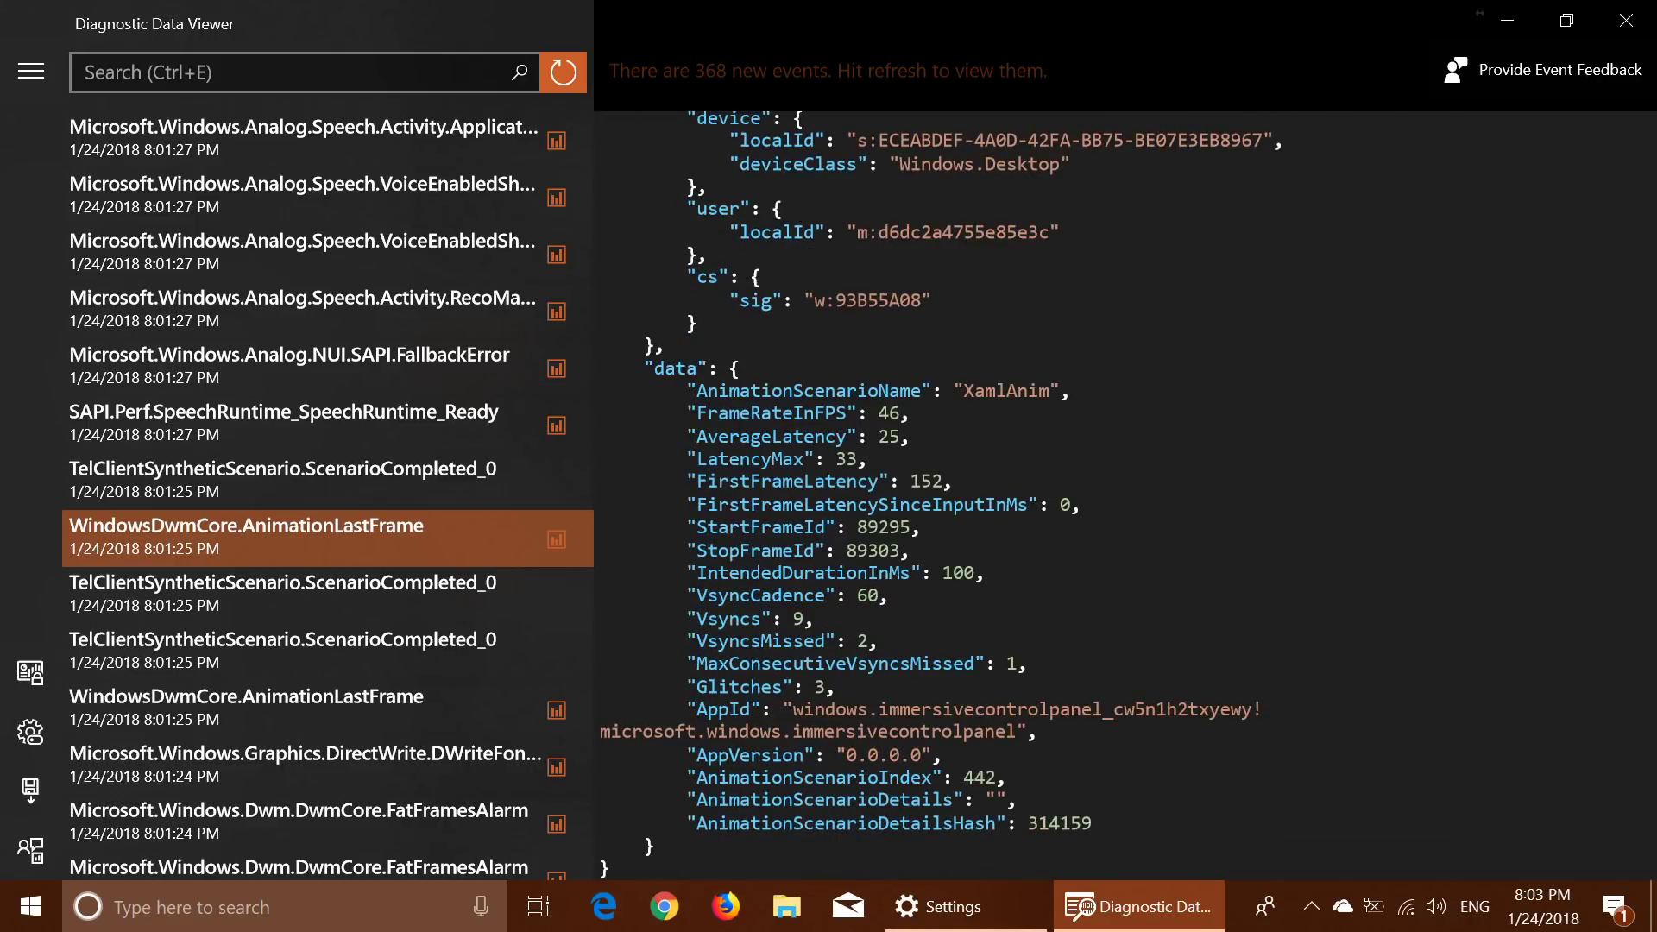
{"action": "scroll", "coordinate": [1121, 492], "scroll_direction": "up", "scroll_amount": 10}
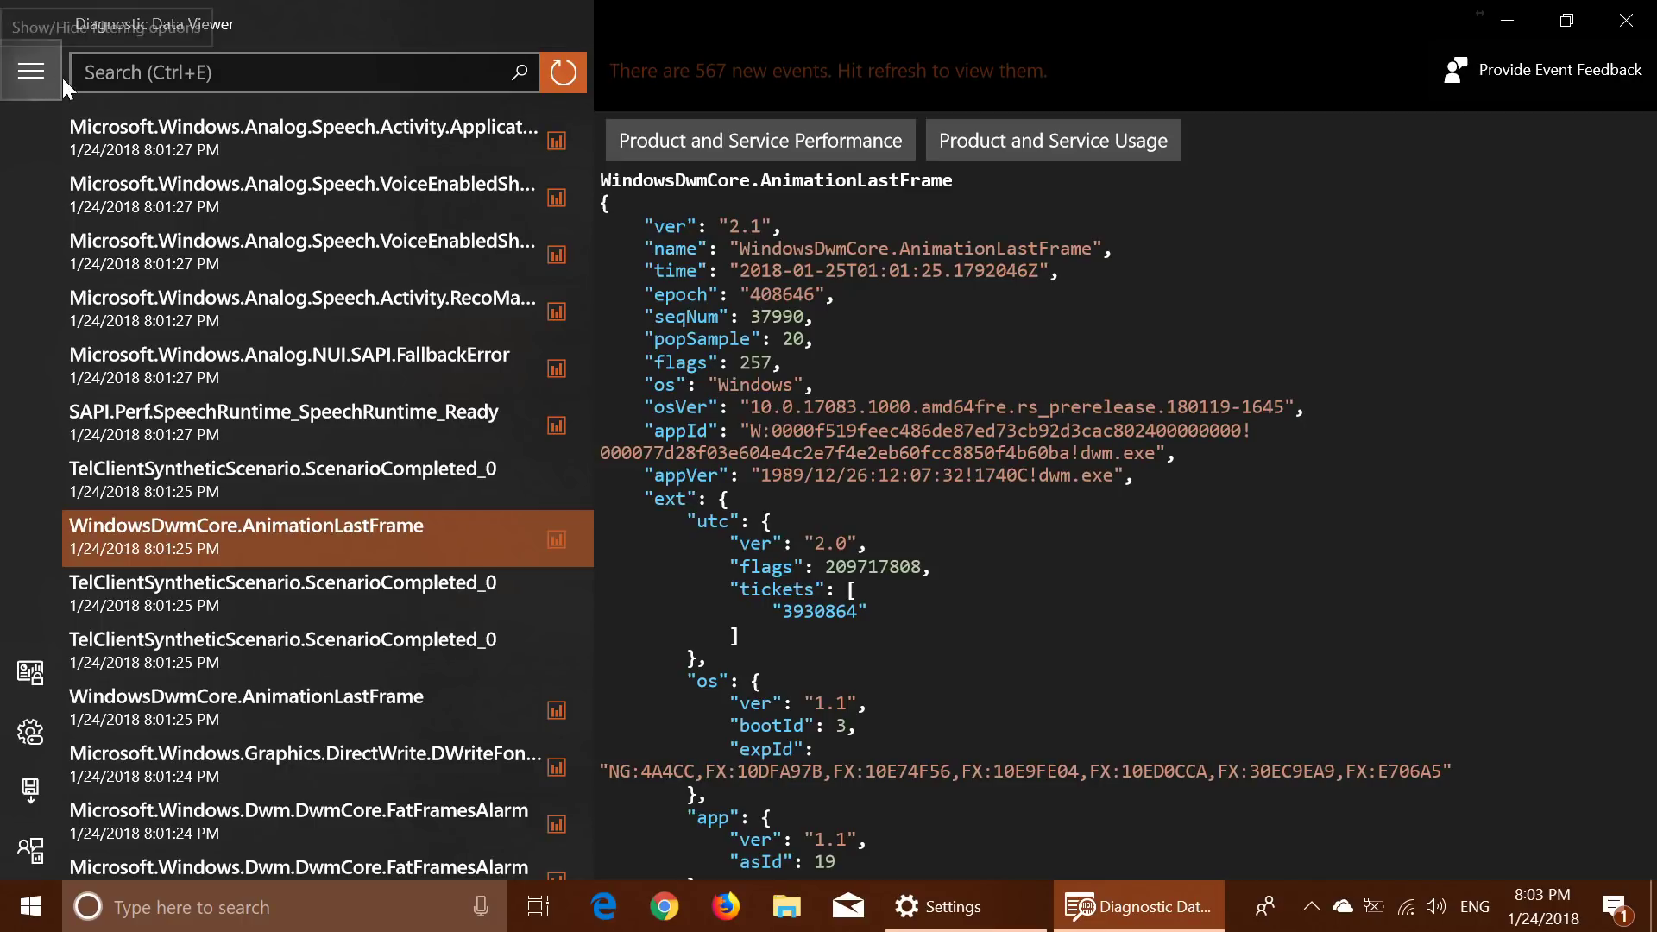
Step: Expand and collapse the viewer's Filters pane, then close Diagnostic Data Viewer
{"action": "left_click", "coordinate": [24, 83]}
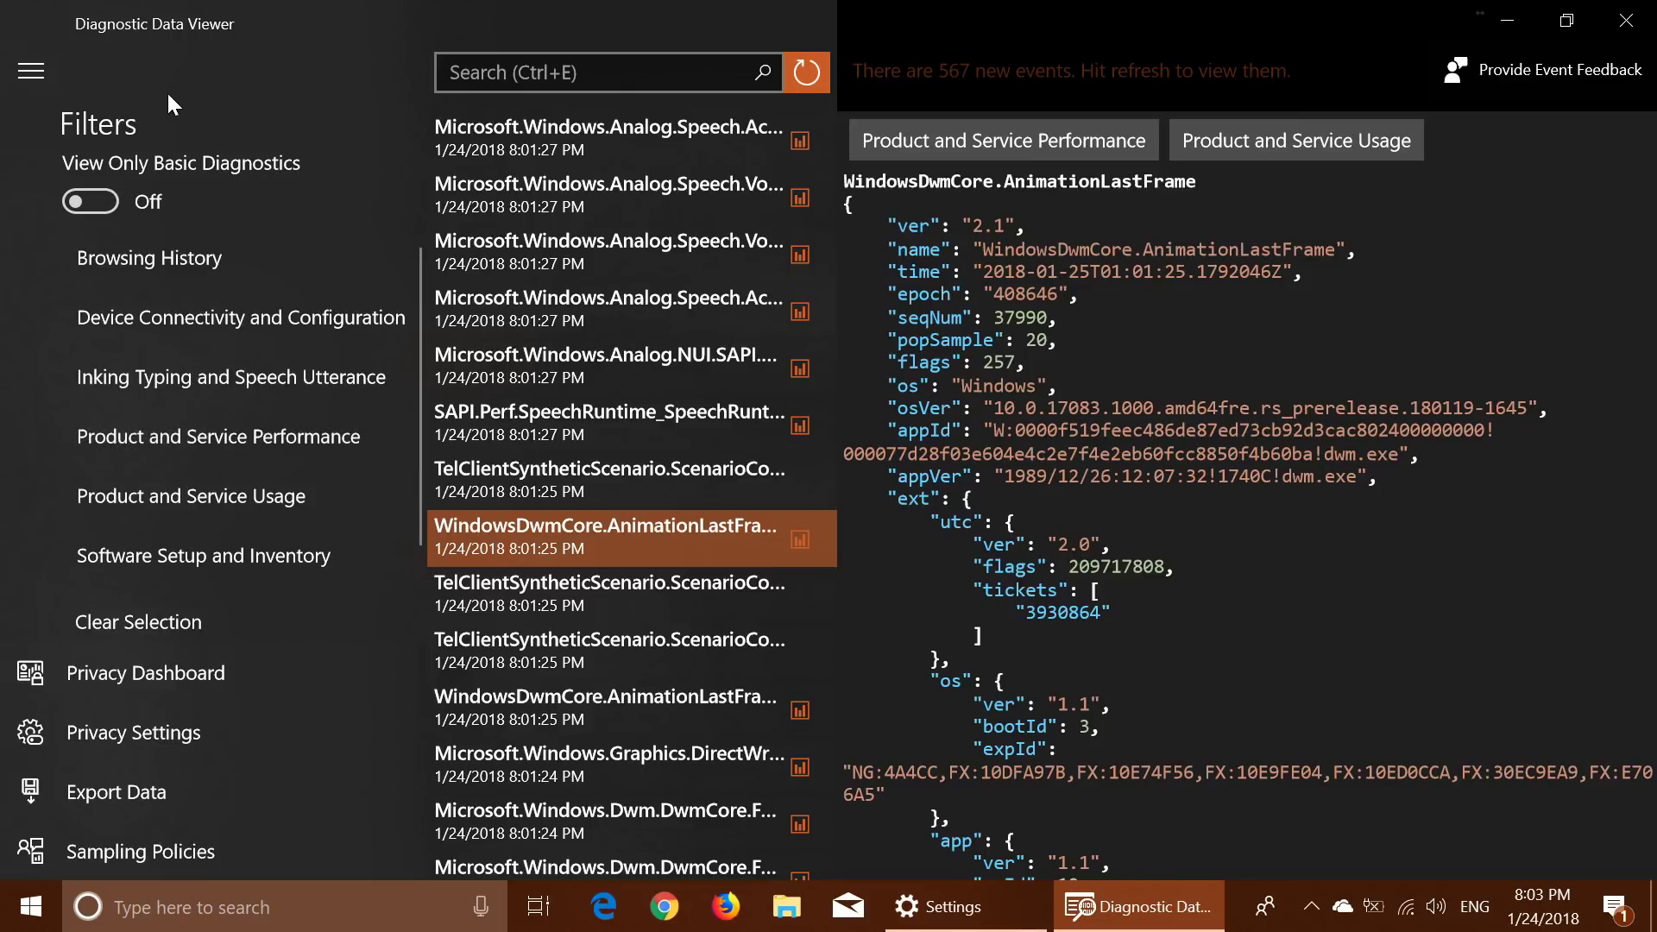
{"action": "left_click", "coordinate": [55, 74]}
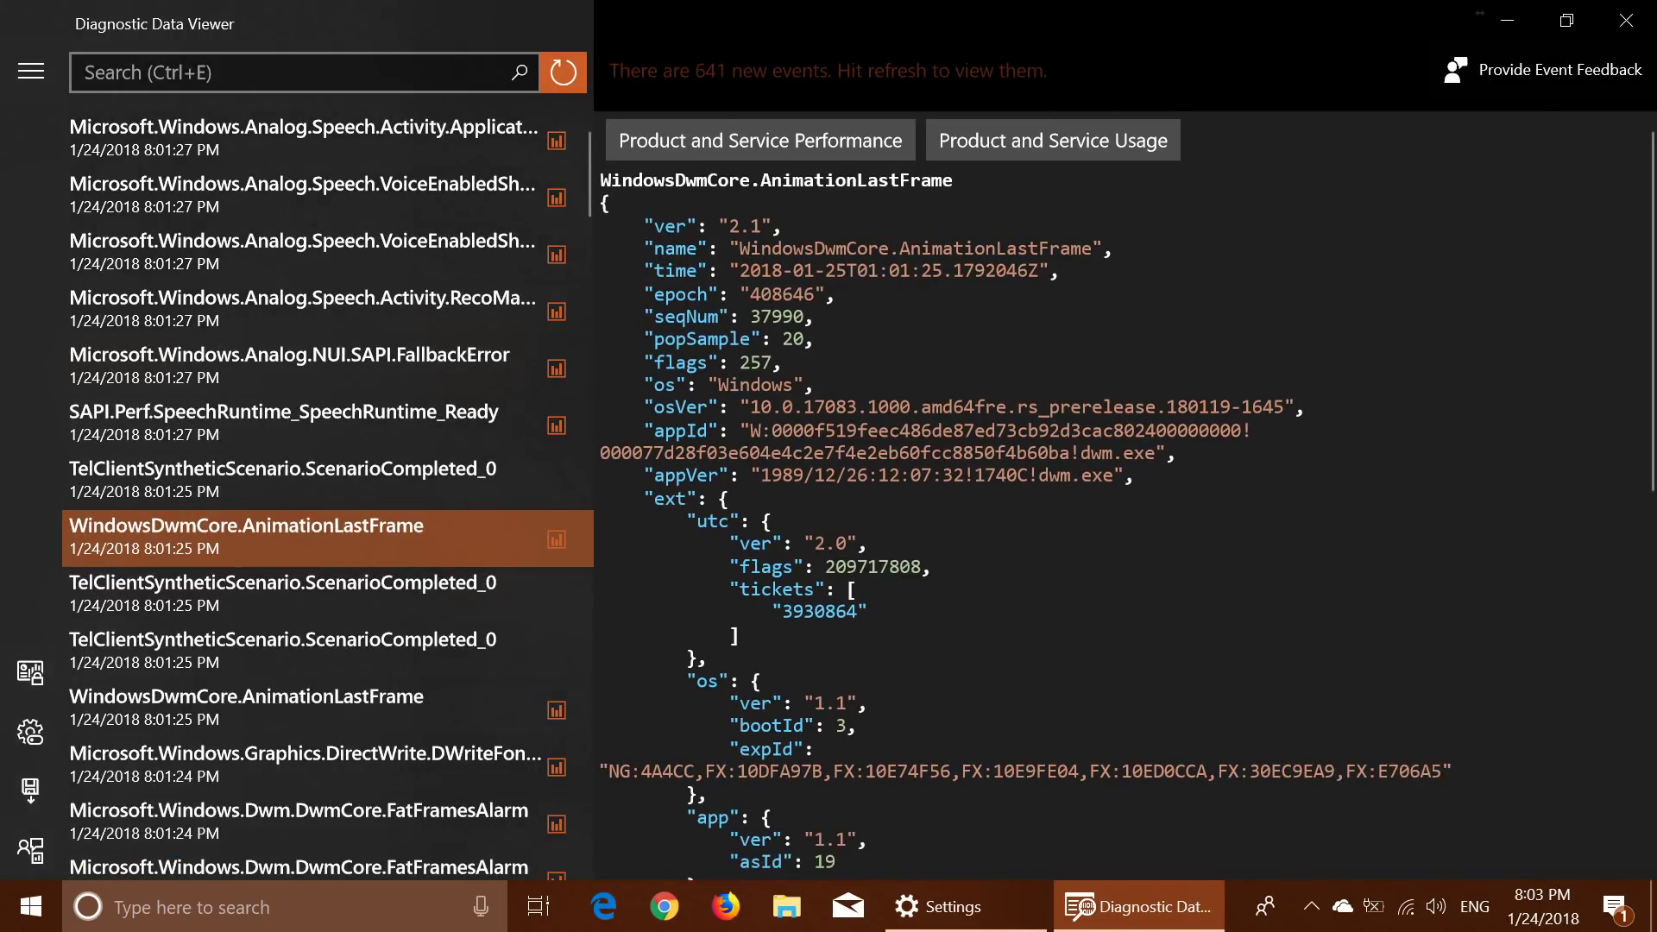
{"action": "left_click", "coordinate": [1625, 20]}
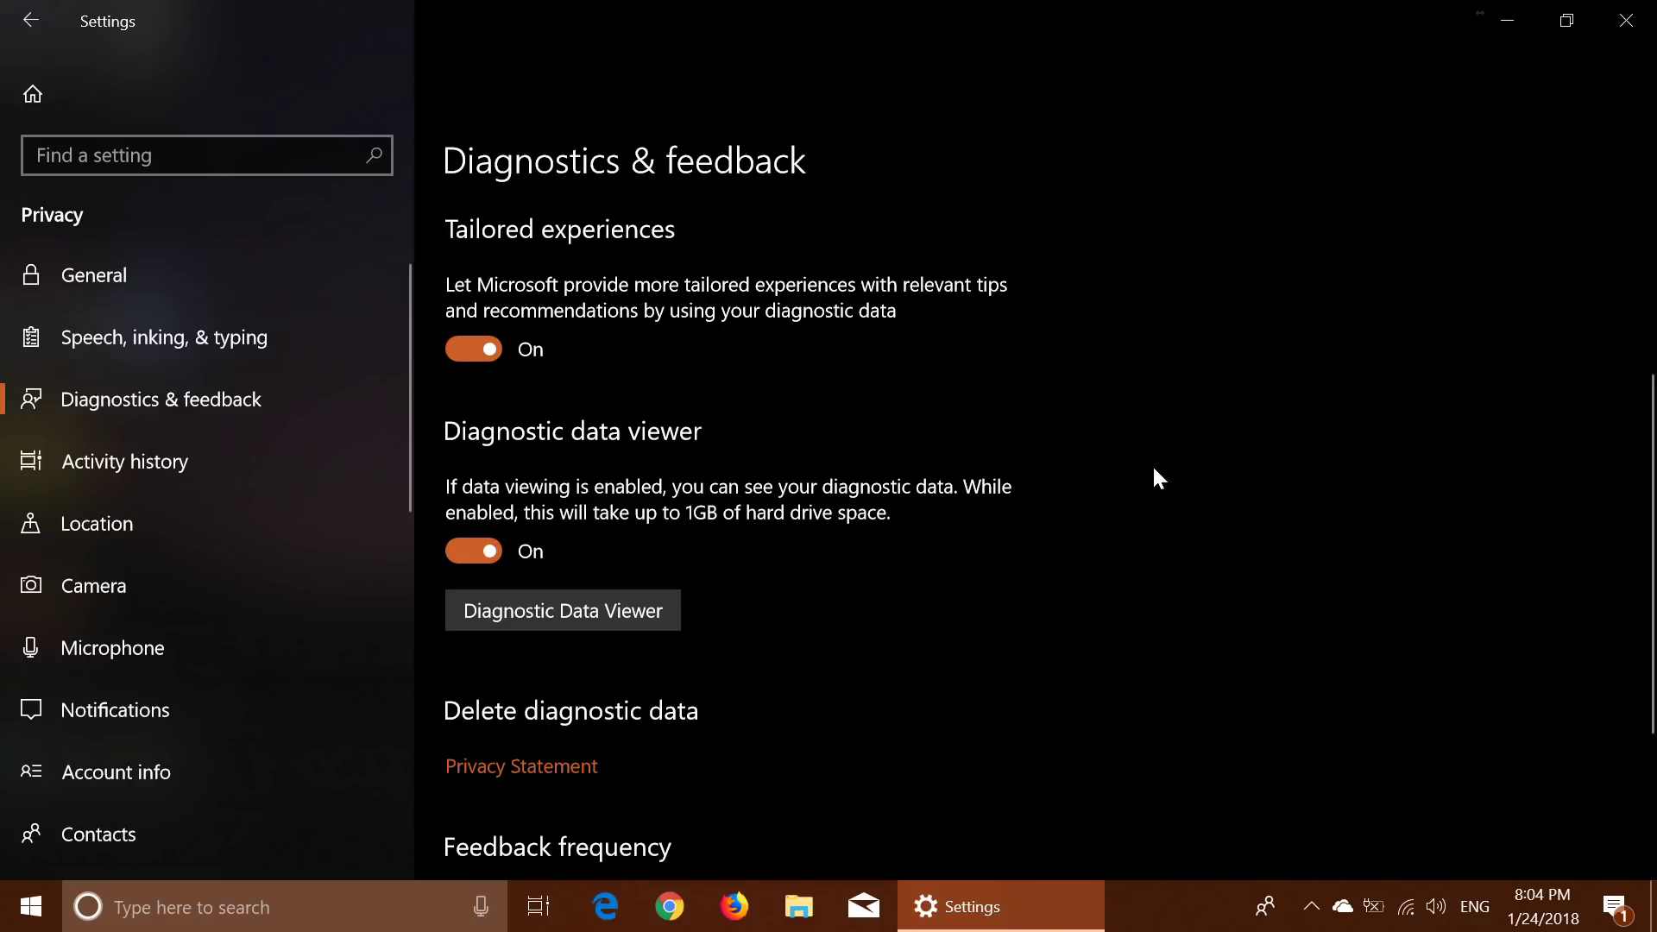
{"action": "scroll", "coordinate": [1154, 470], "scroll_direction": "down", "scroll_amount": 2}
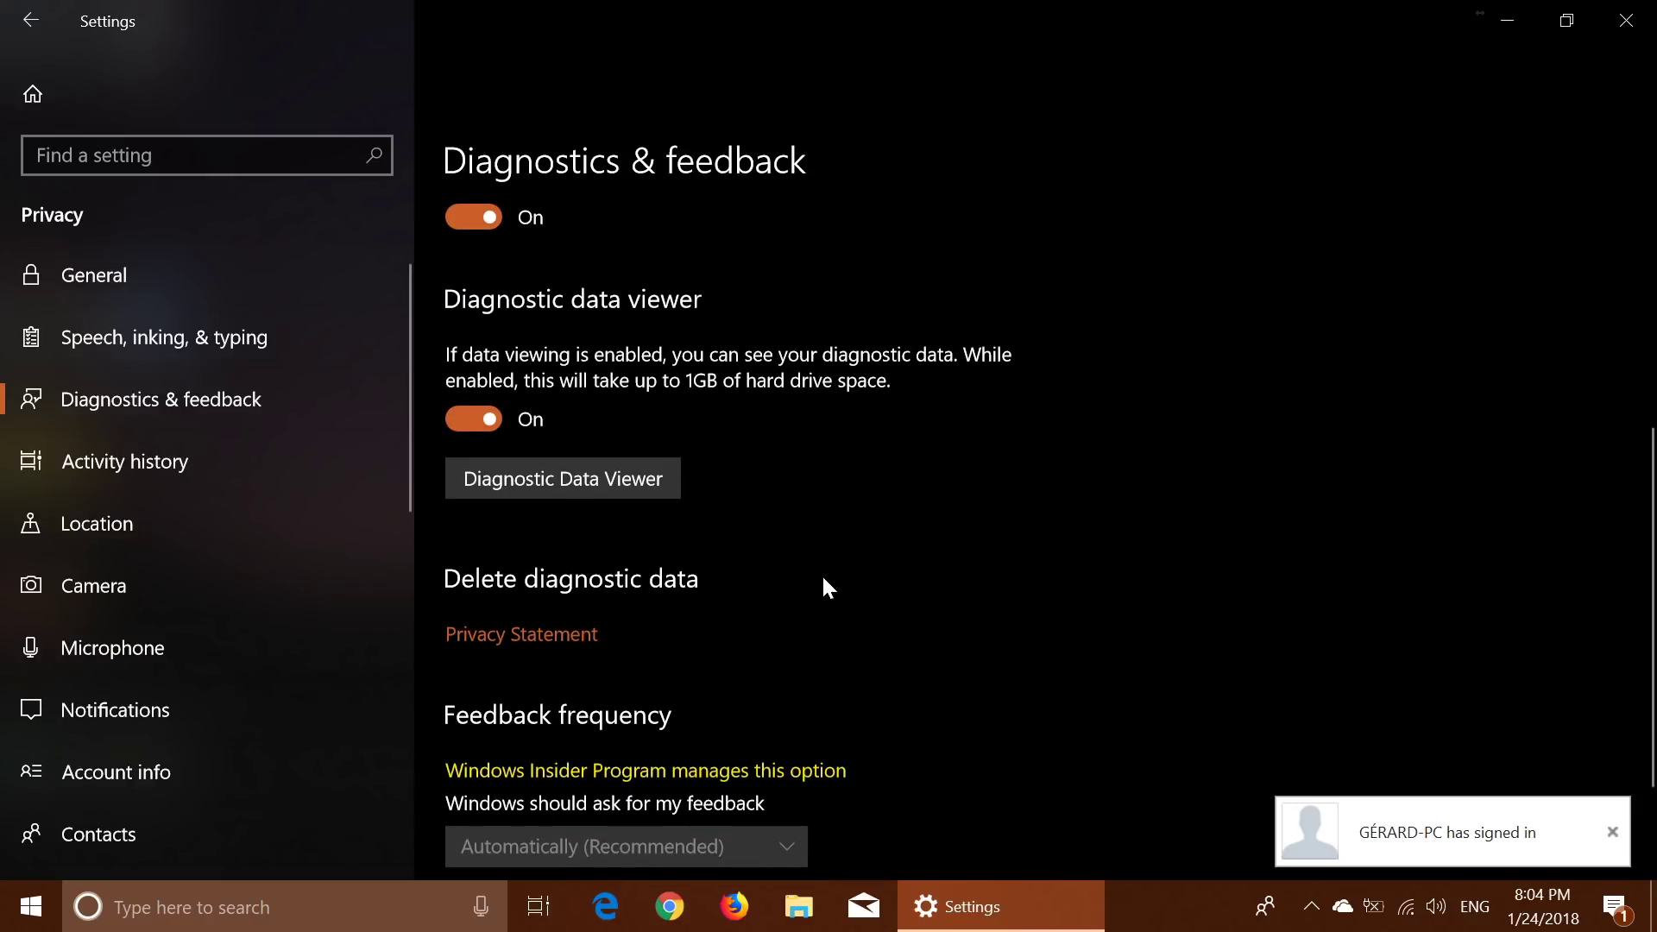
{"action": "left_click", "coordinate": [1612, 831]}
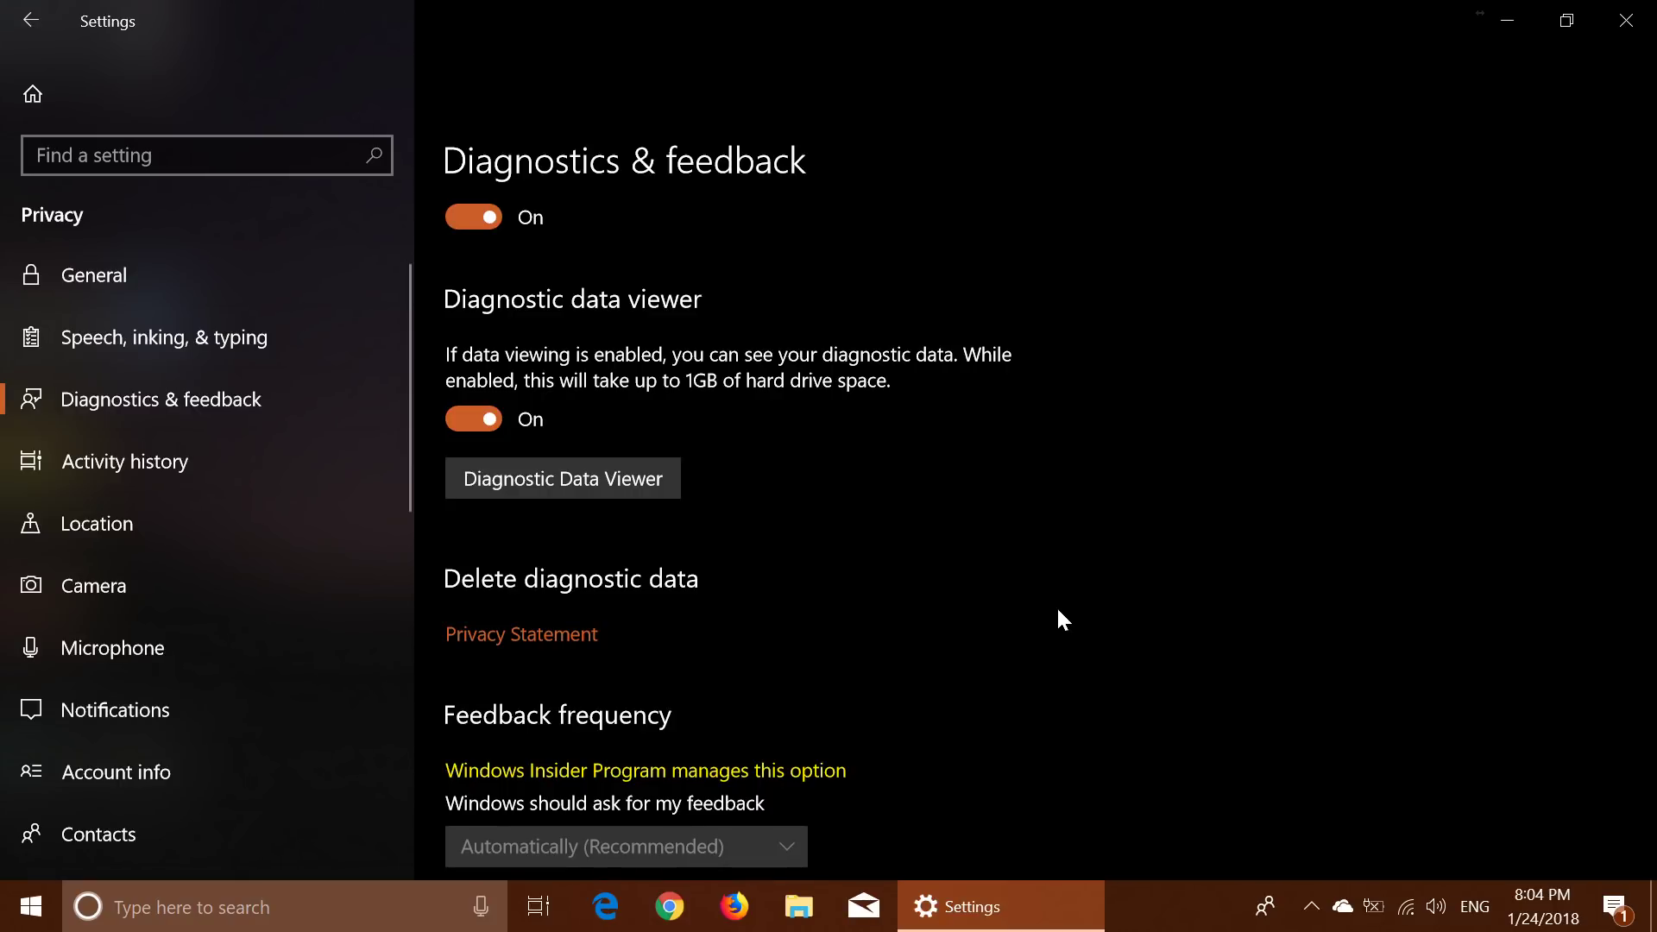
Step: Close Settings, open Timeline, and view then dismiss the Goodfood activity's options
{"action": "left_click", "coordinate": [1626, 20]}
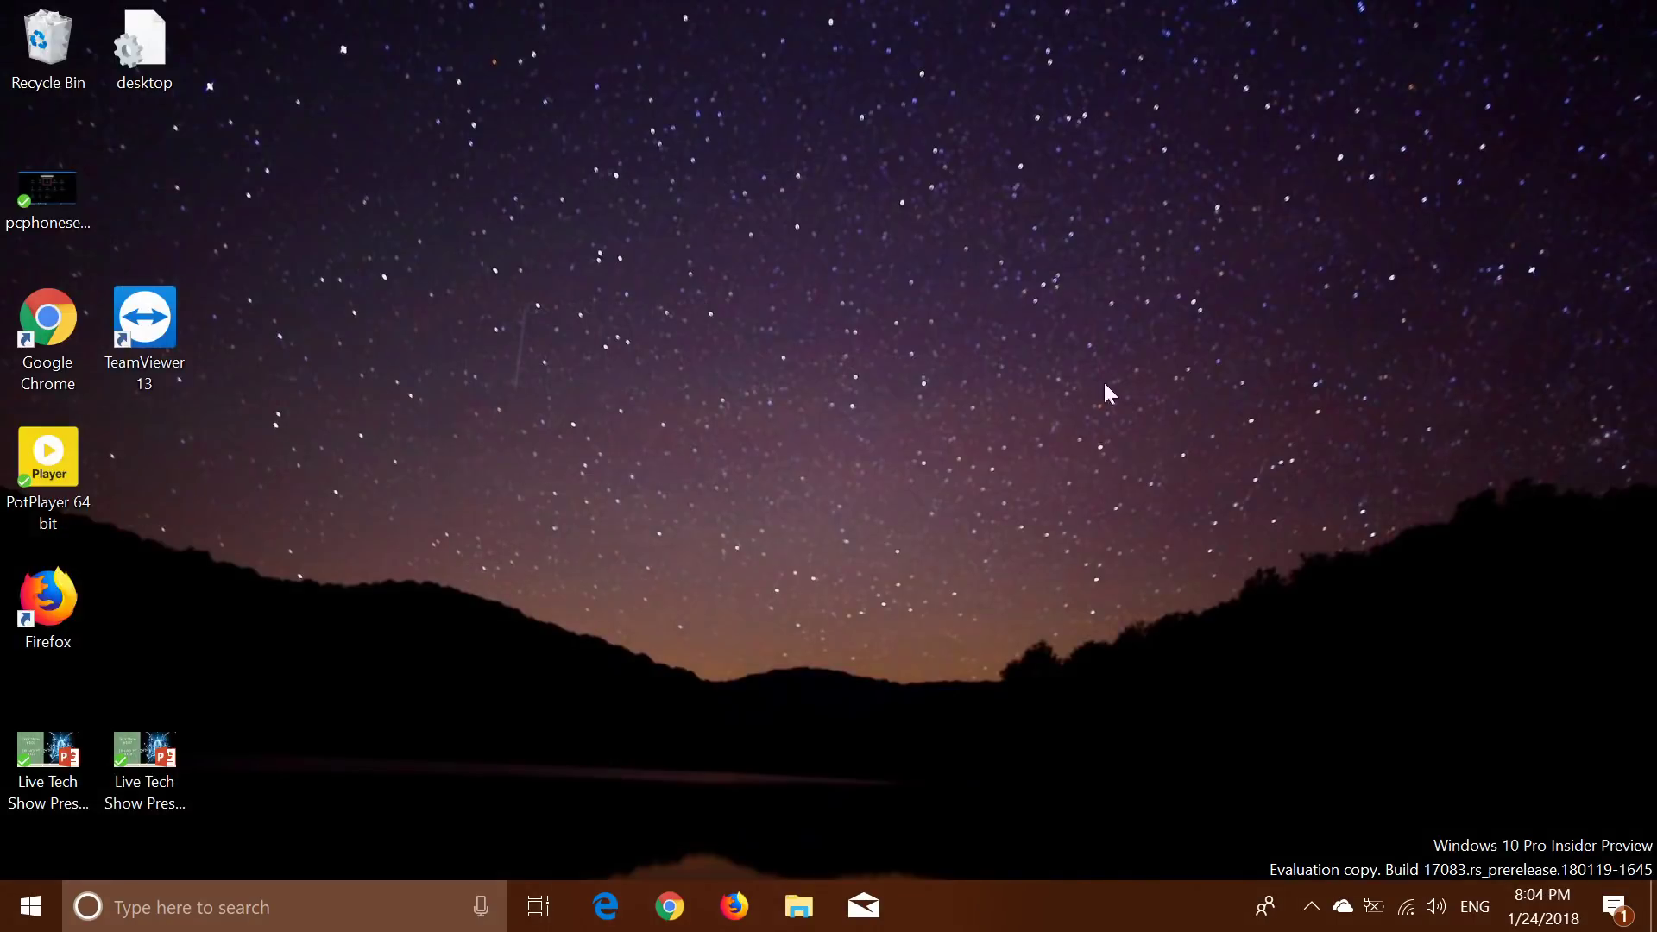
{"action": "left_click", "coordinate": [539, 906]}
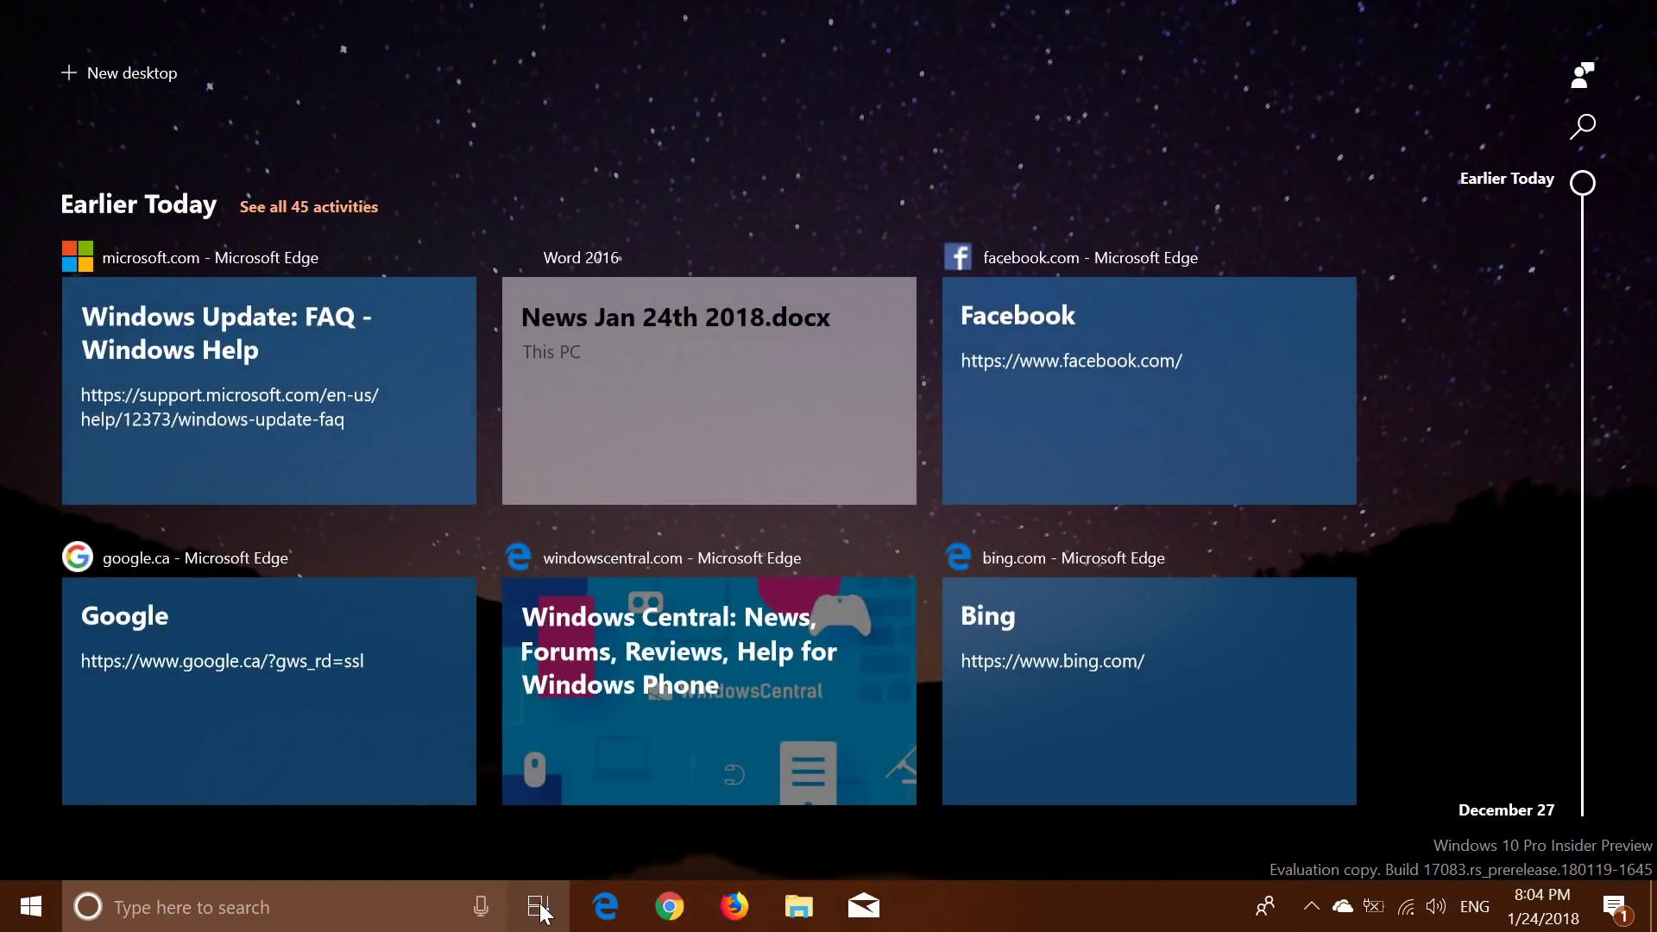
{"action": "scroll", "coordinate": [1447, 485], "scroll_direction": "down", "scroll_amount": 5}
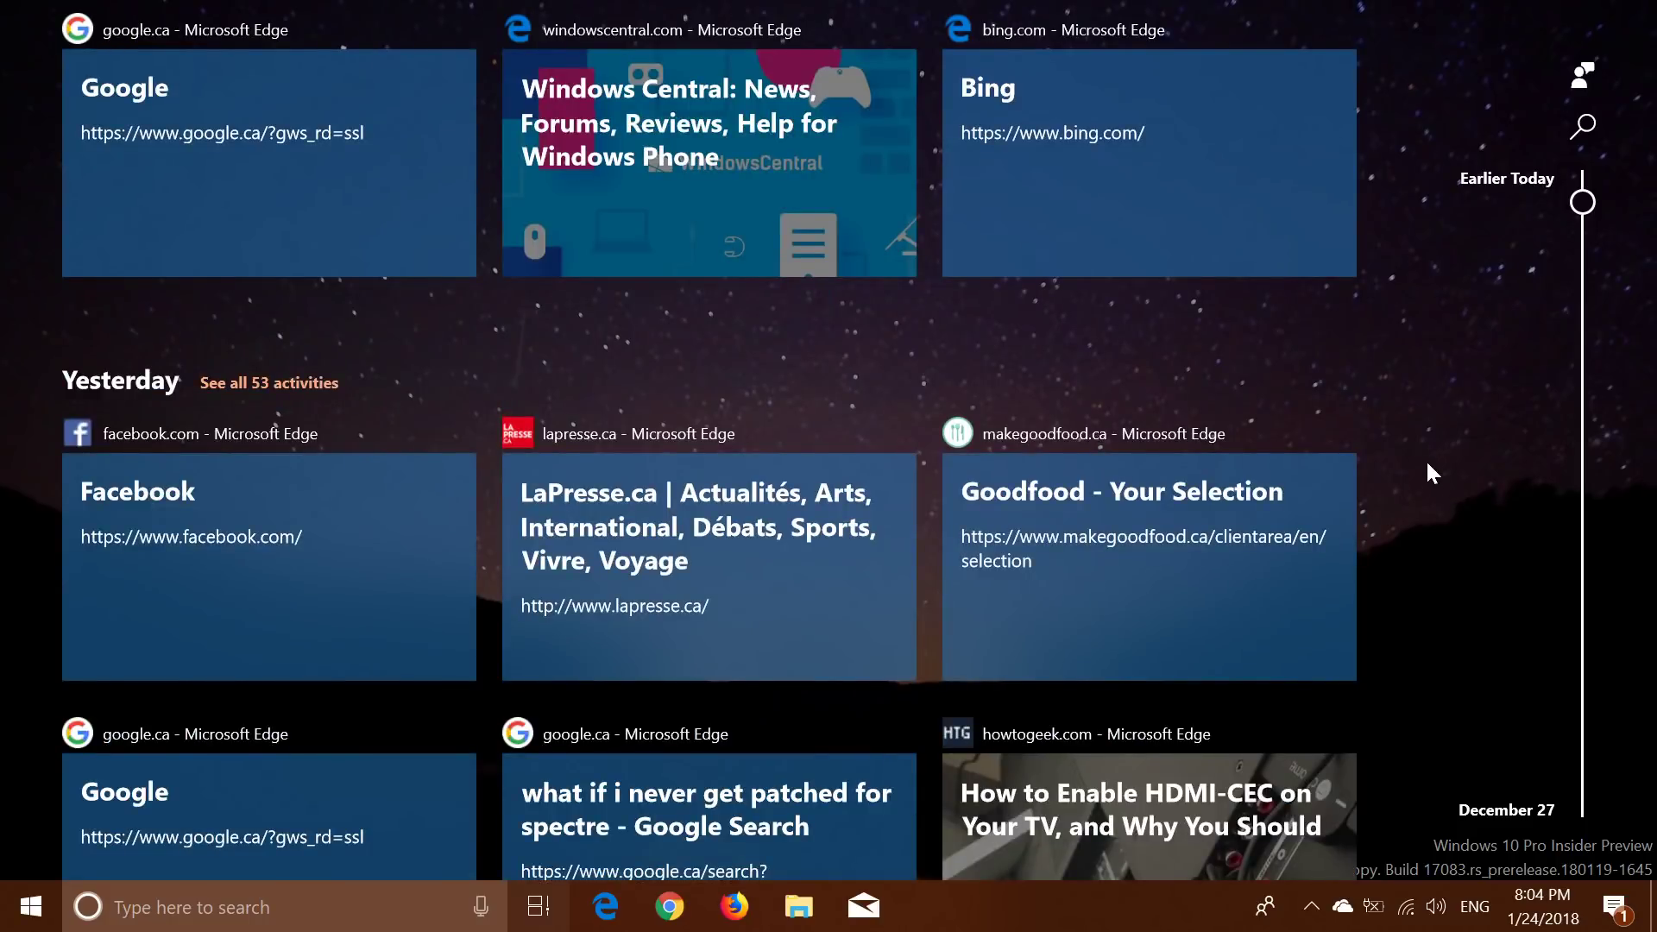
{"action": "right_click", "coordinate": [1146, 571]}
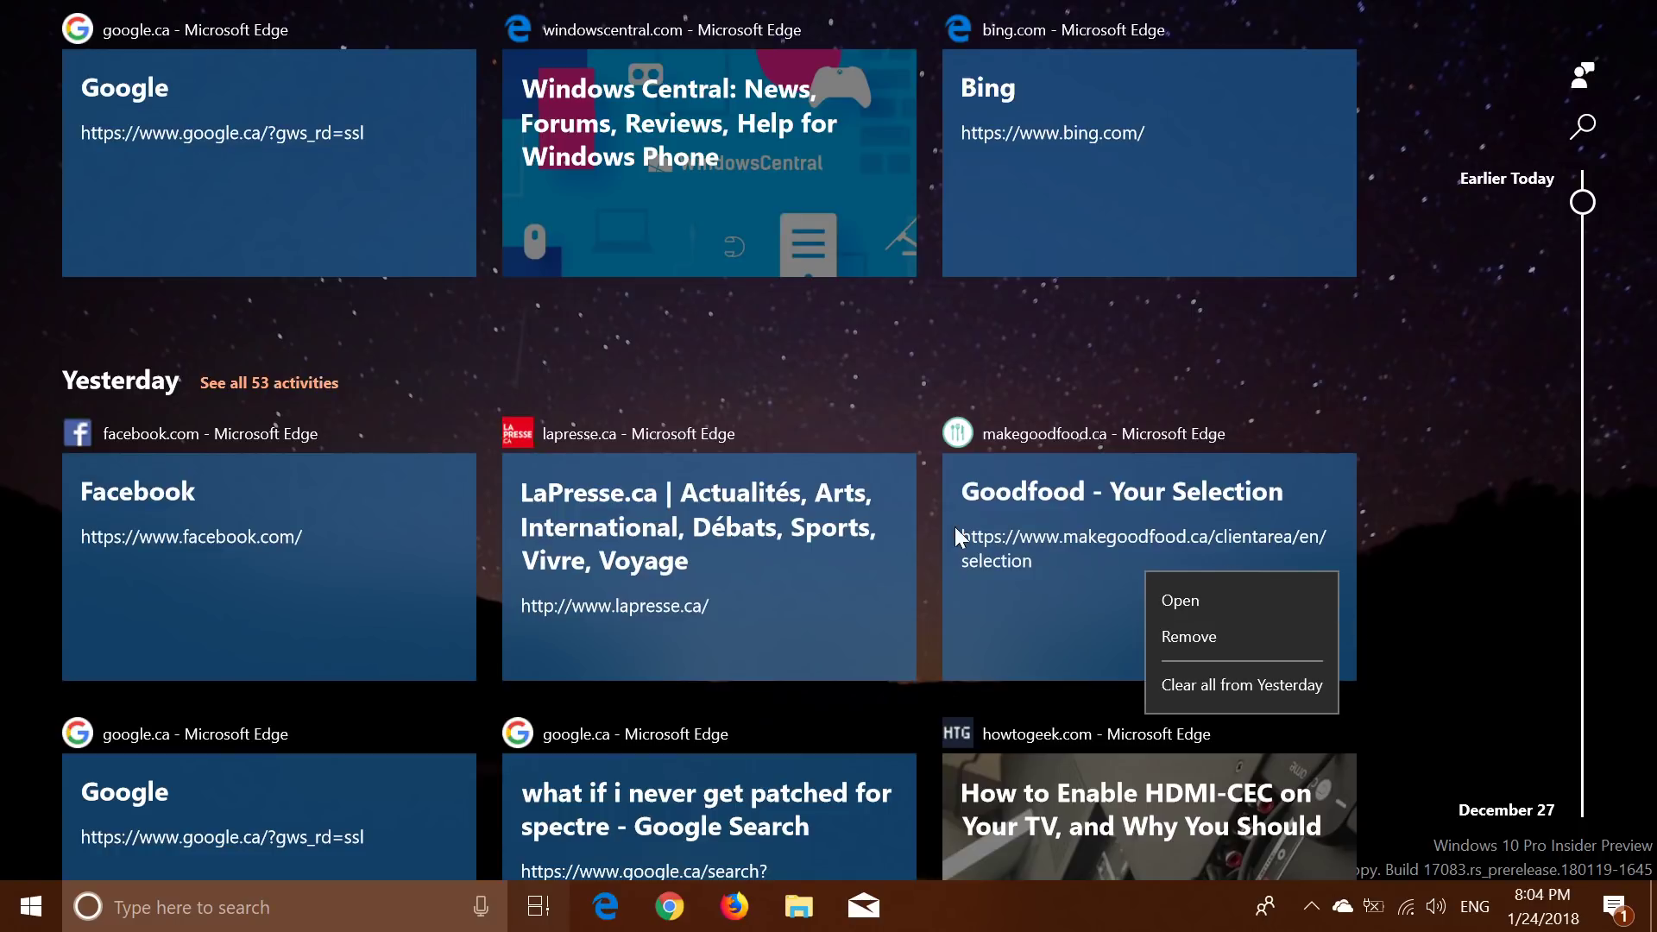
{"action": "left_click", "coordinate": [1523, 474]}
Step: Scroll back to January 19, view the Windows Central activity's options, then exit Timeline
{"action": "scroll", "coordinate": [1528, 480], "scroll_direction": "down", "scroll_amount": 3}
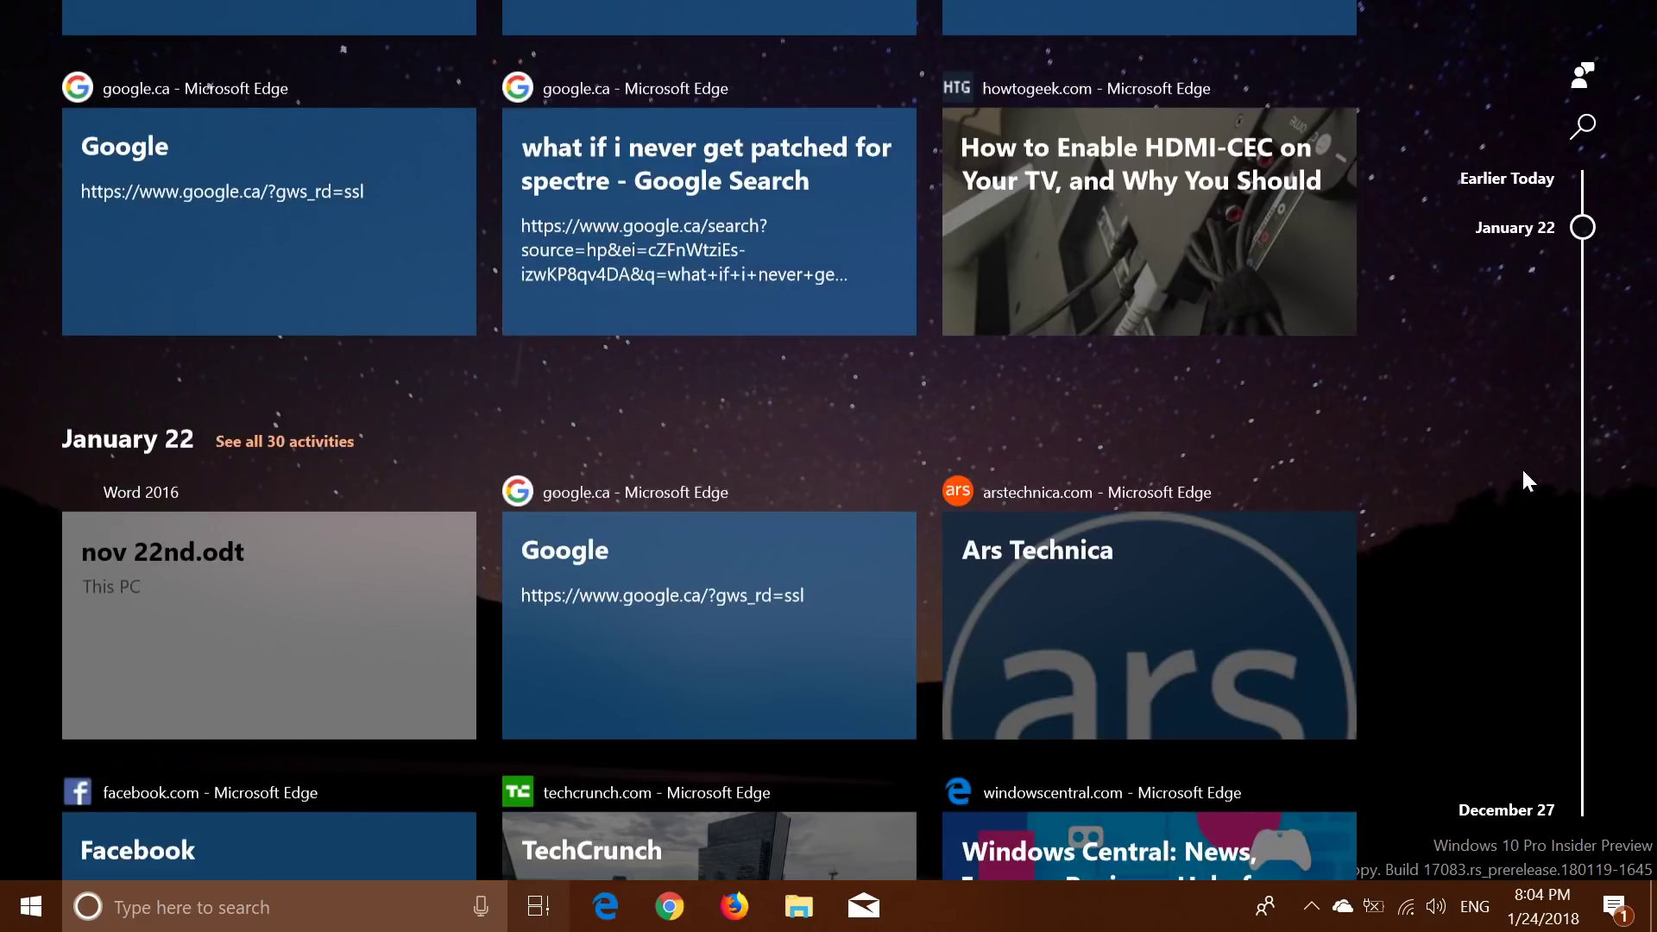
{"action": "scroll", "coordinate": [1523, 472], "scroll_direction": "down", "scroll_amount": 3}
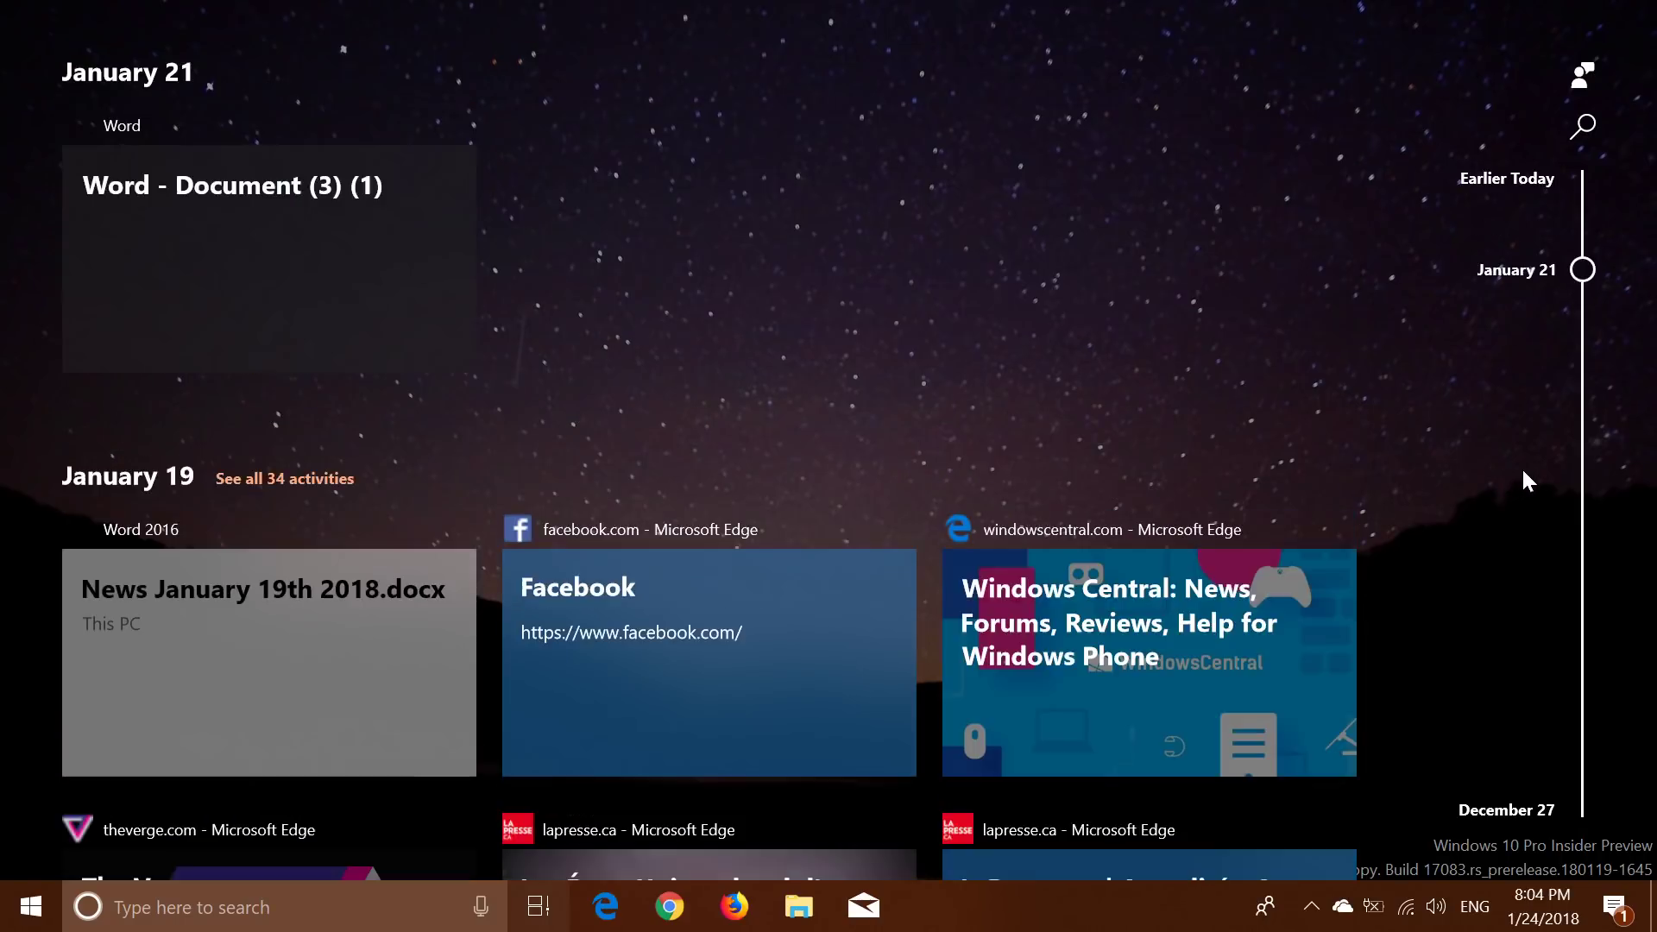
{"action": "right_click", "coordinate": [1296, 609]}
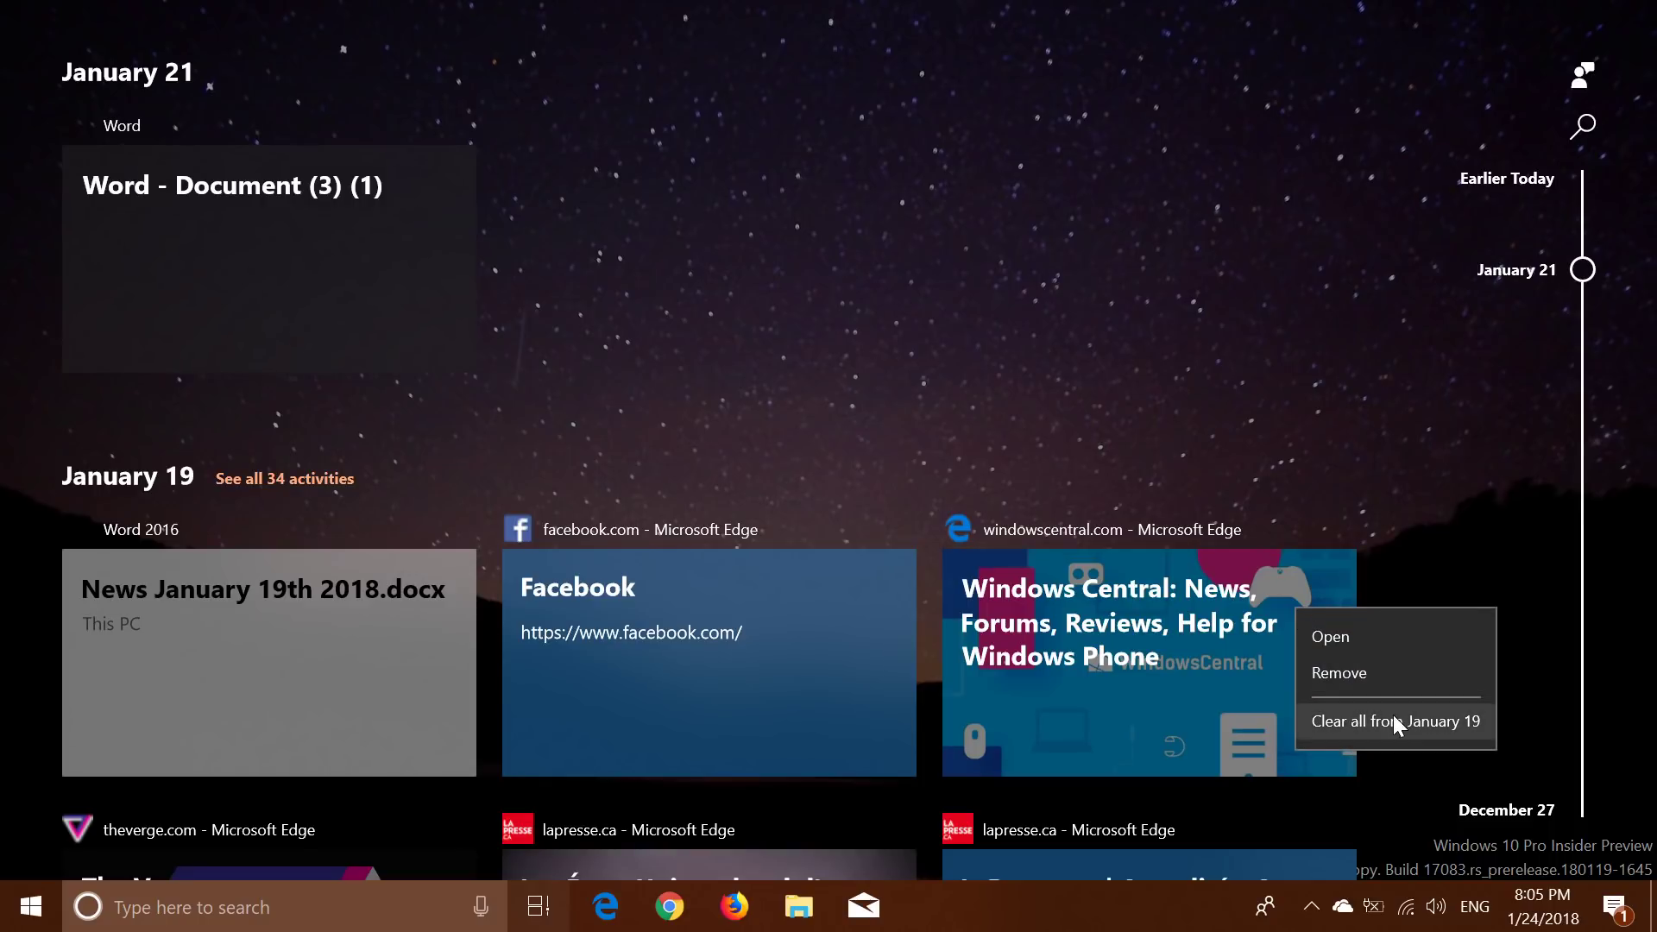
{"action": "left_click", "coordinate": [1403, 394]}
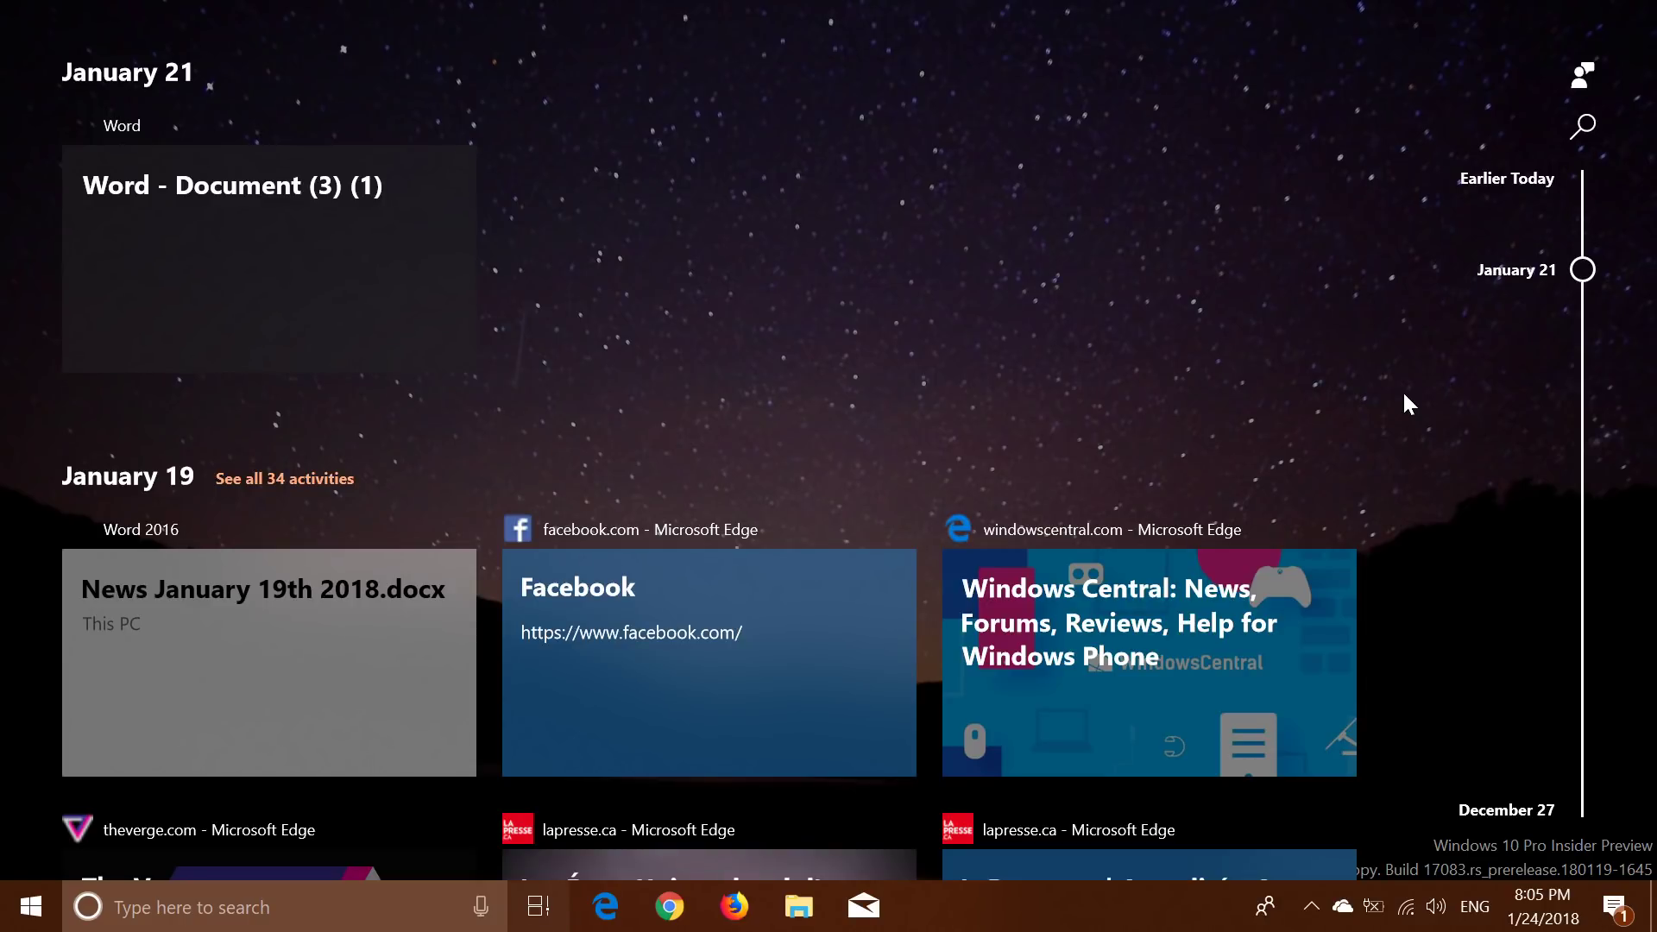
{"action": "left_click", "coordinate": [1376, 429]}
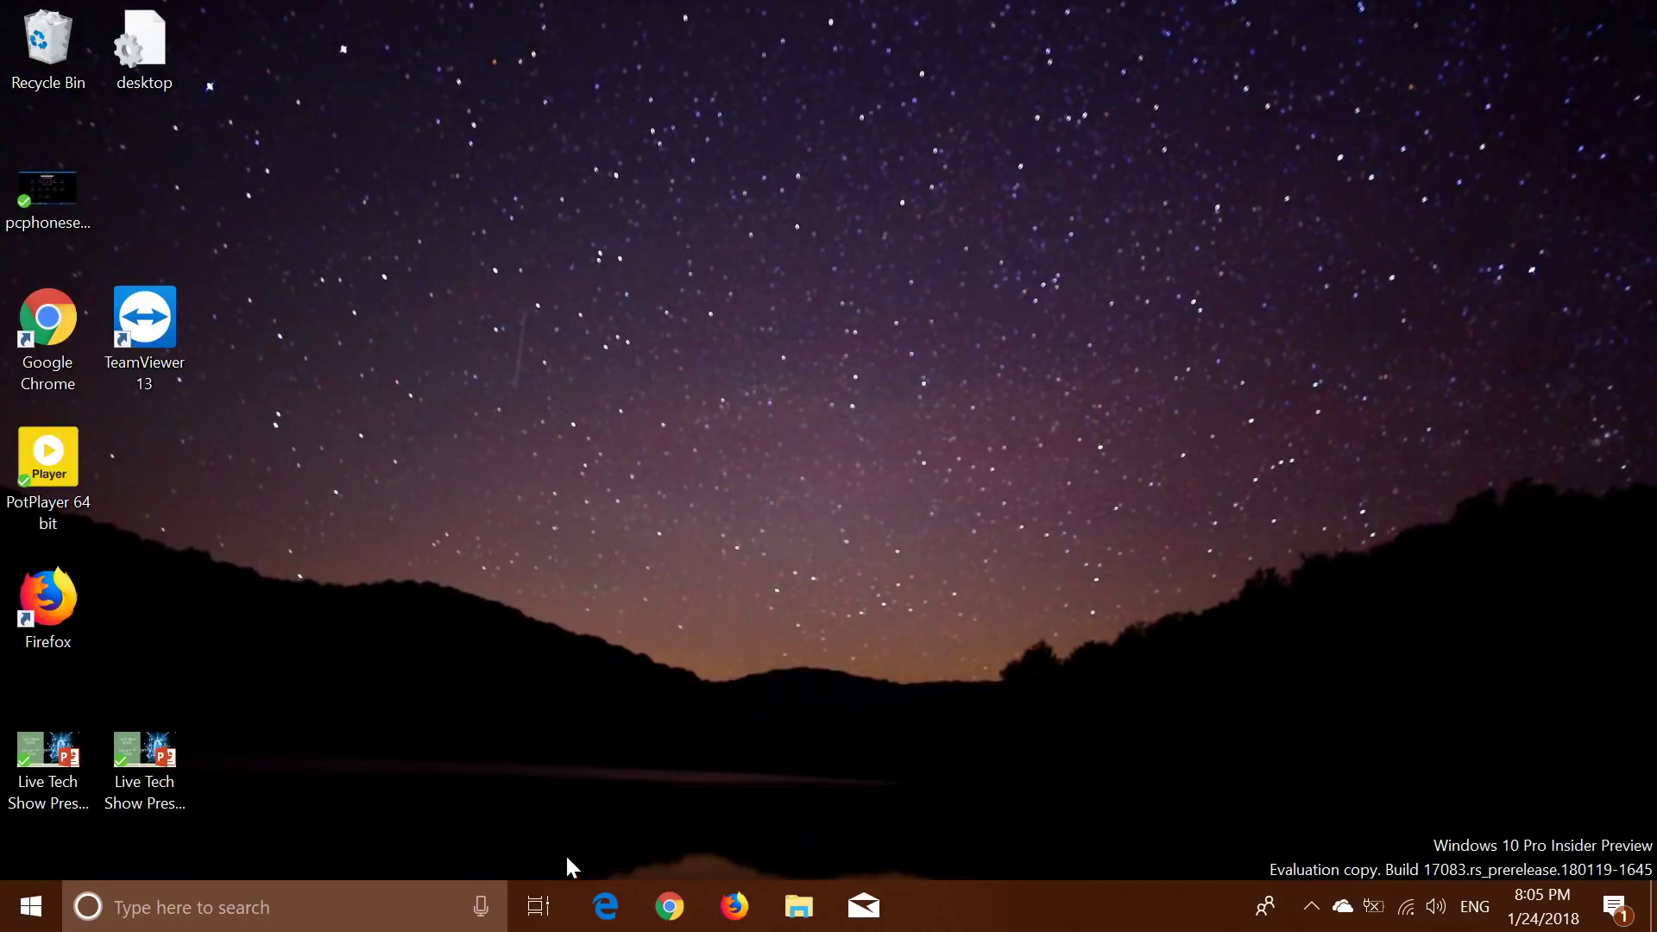
{"action": "left_click", "coordinate": [538, 906]}
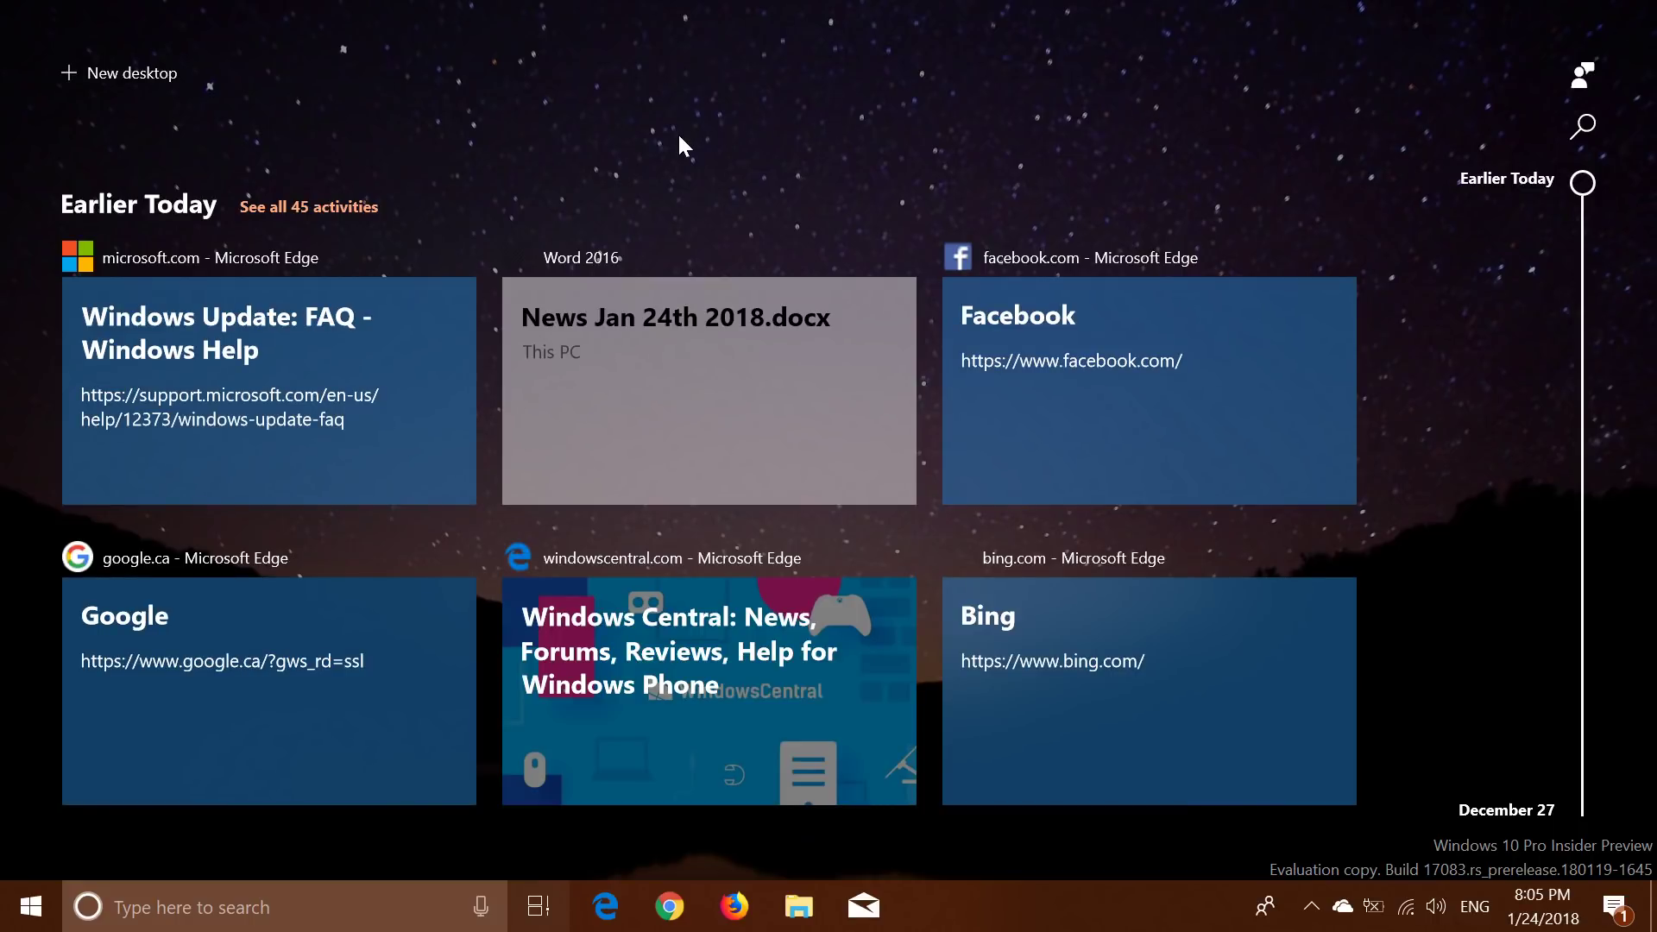
{"action": "left_click", "coordinate": [354, 204]}
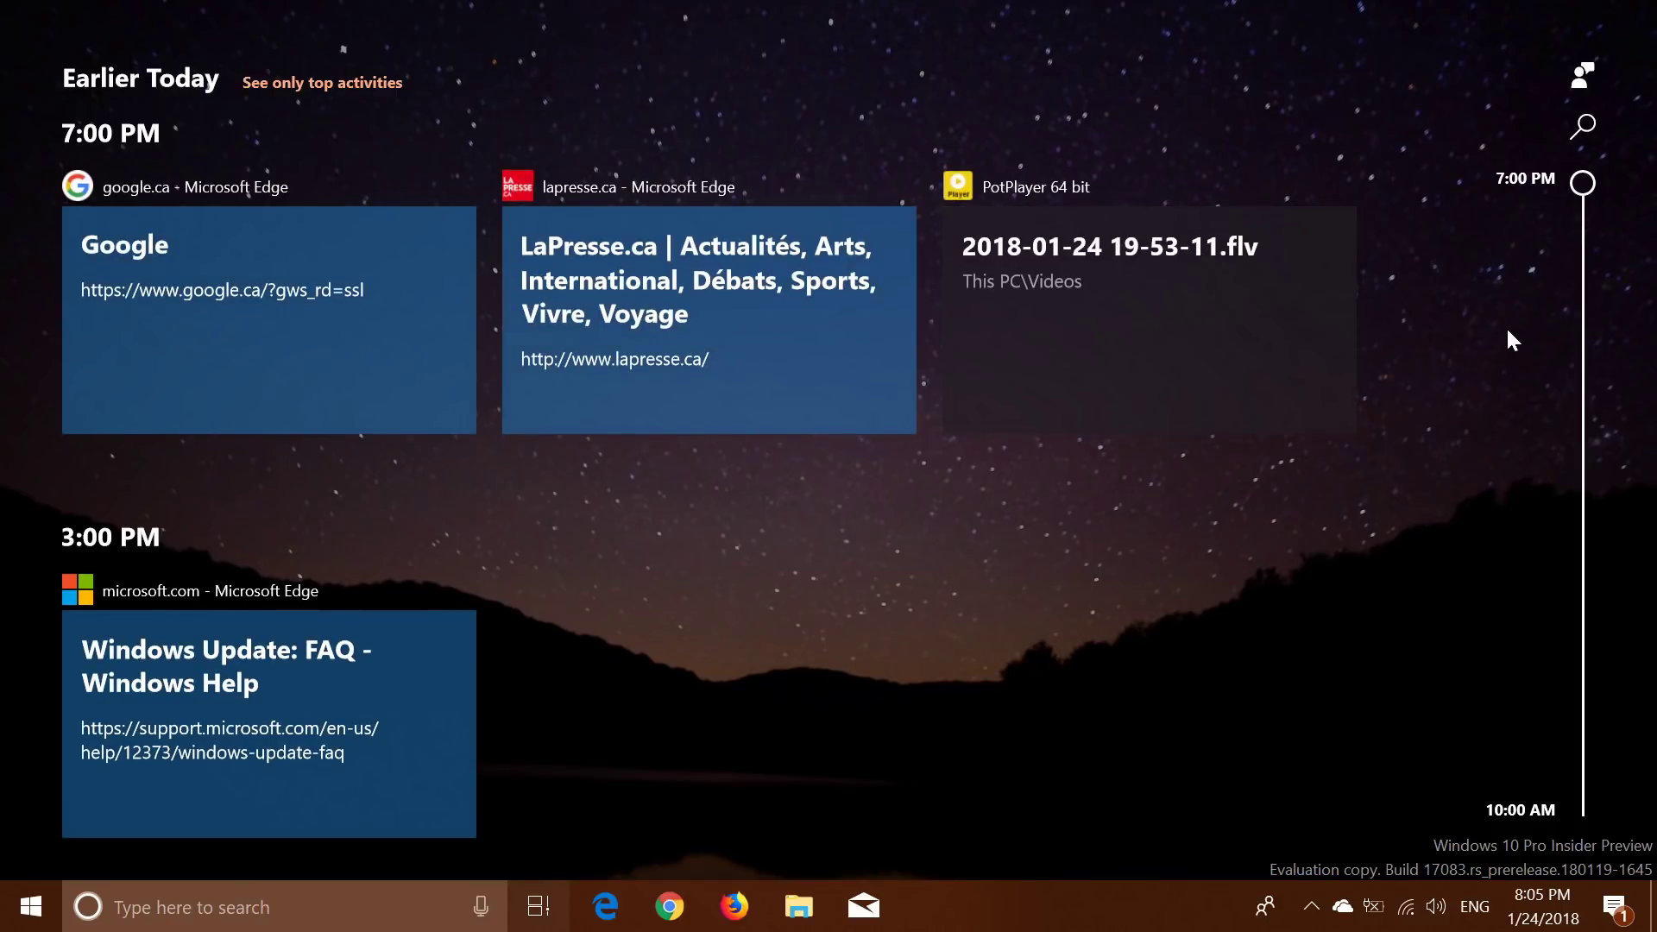
{"action": "scroll", "coordinate": [1469, 400], "scroll_direction": "down", "scroll_amount": 5}
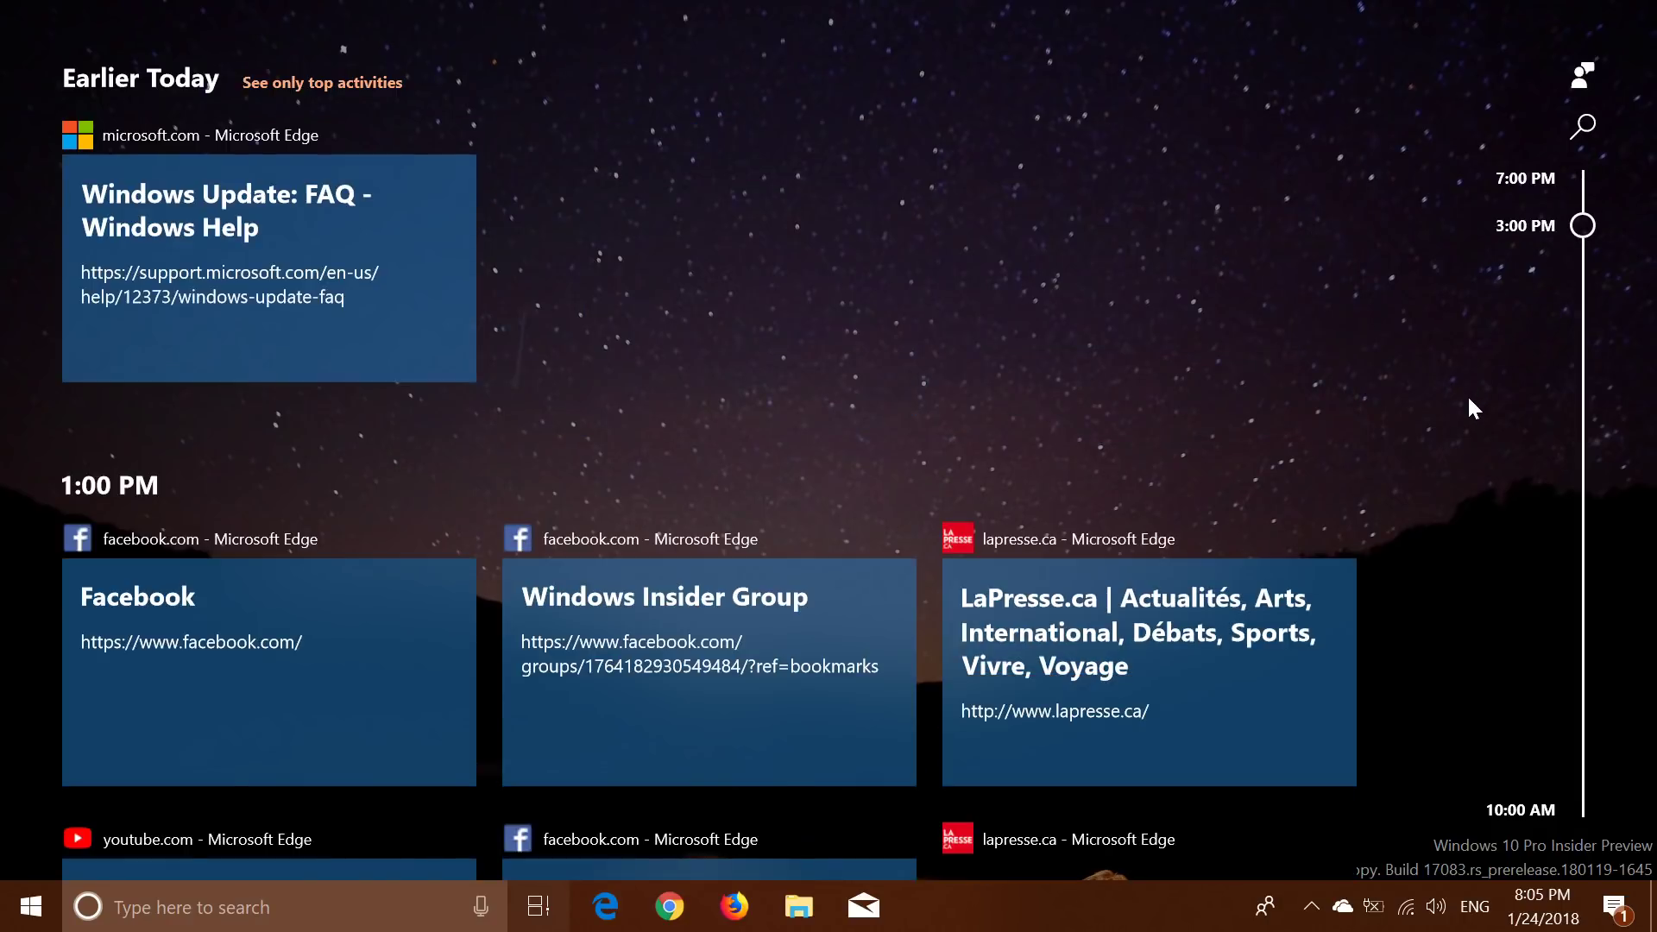
{"action": "scroll", "coordinate": [1468, 399], "scroll_direction": "down", "scroll_amount": 3}
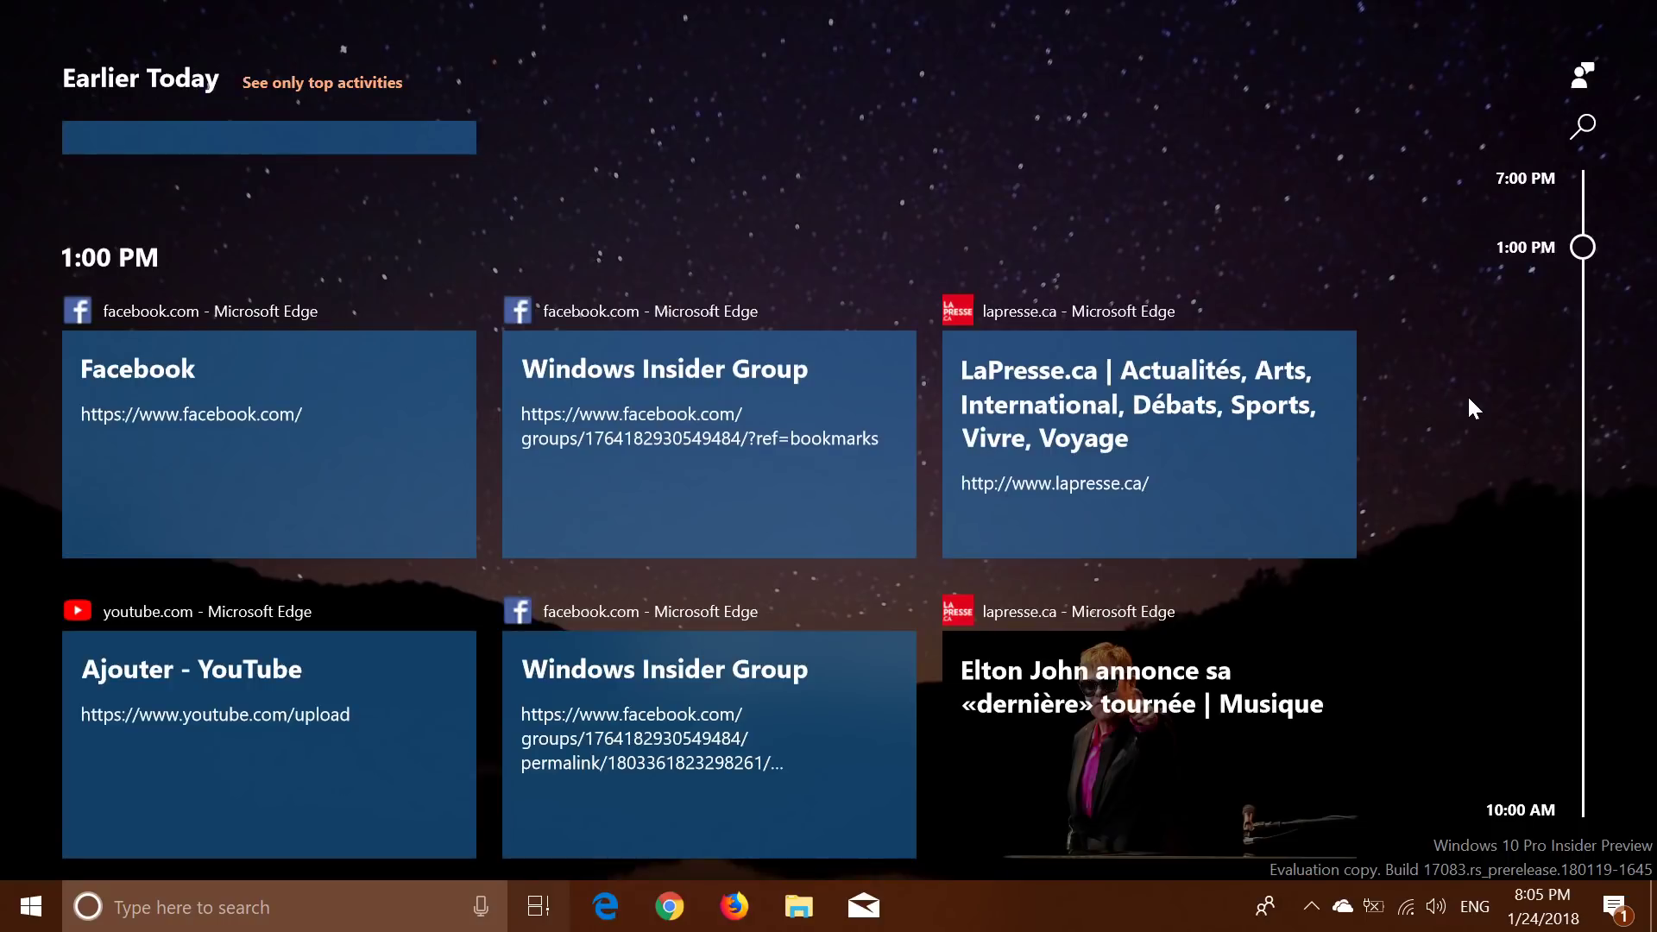
{"action": "right_click", "coordinate": [1163, 697]}
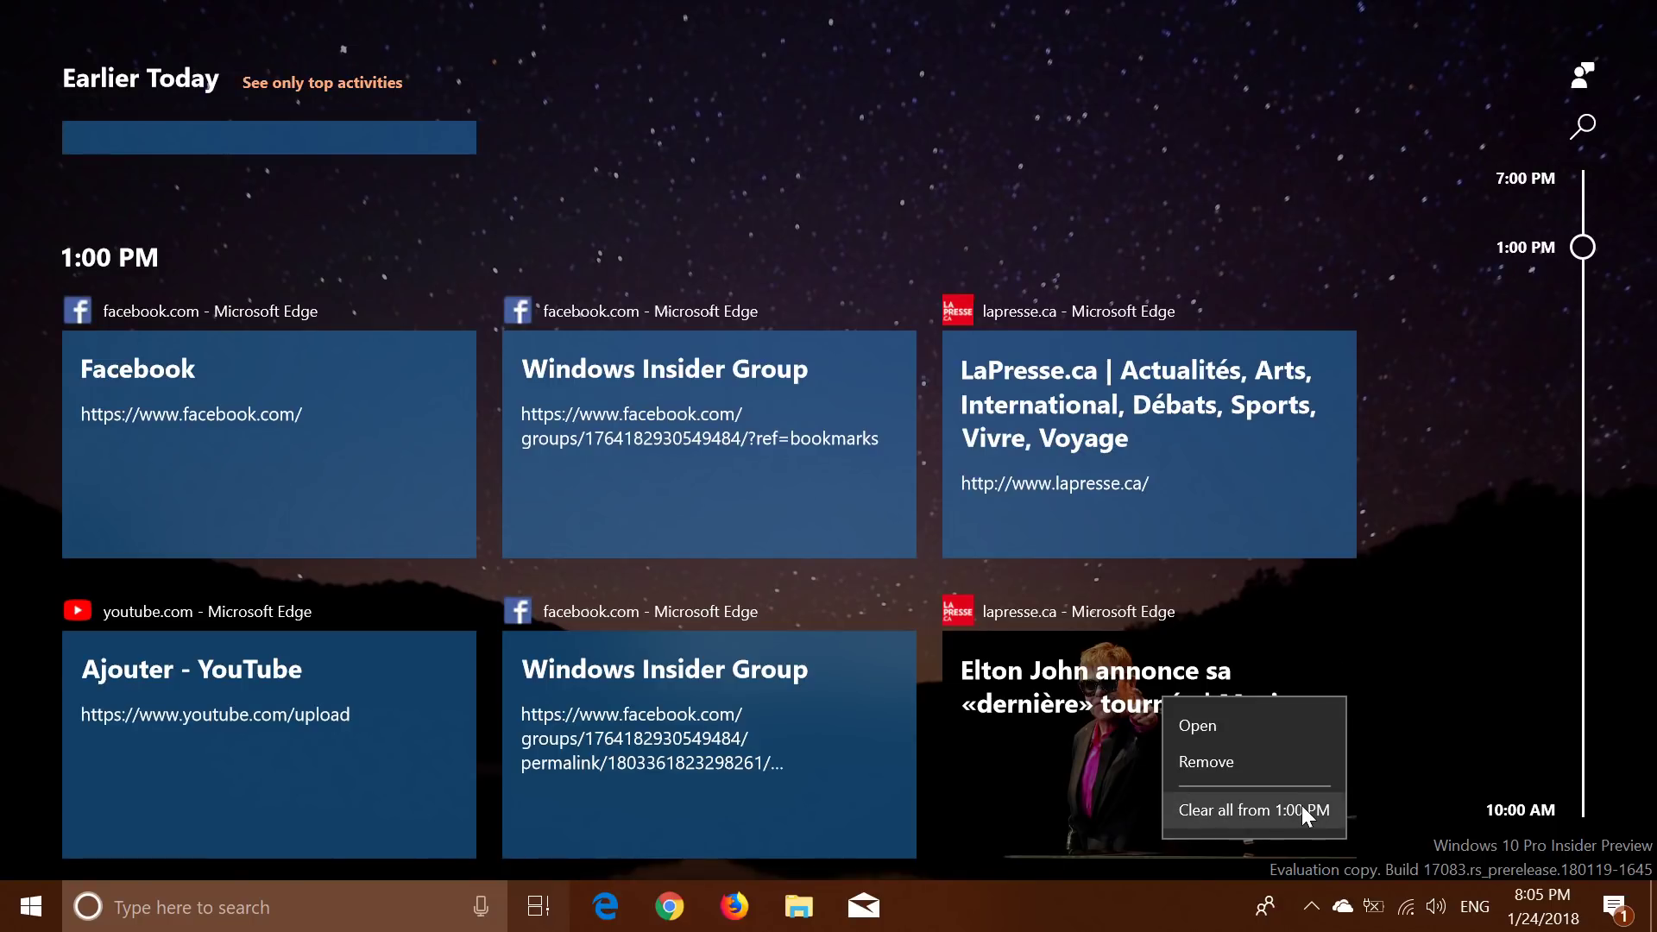
{"action": "left_click", "coordinate": [1458, 649]}
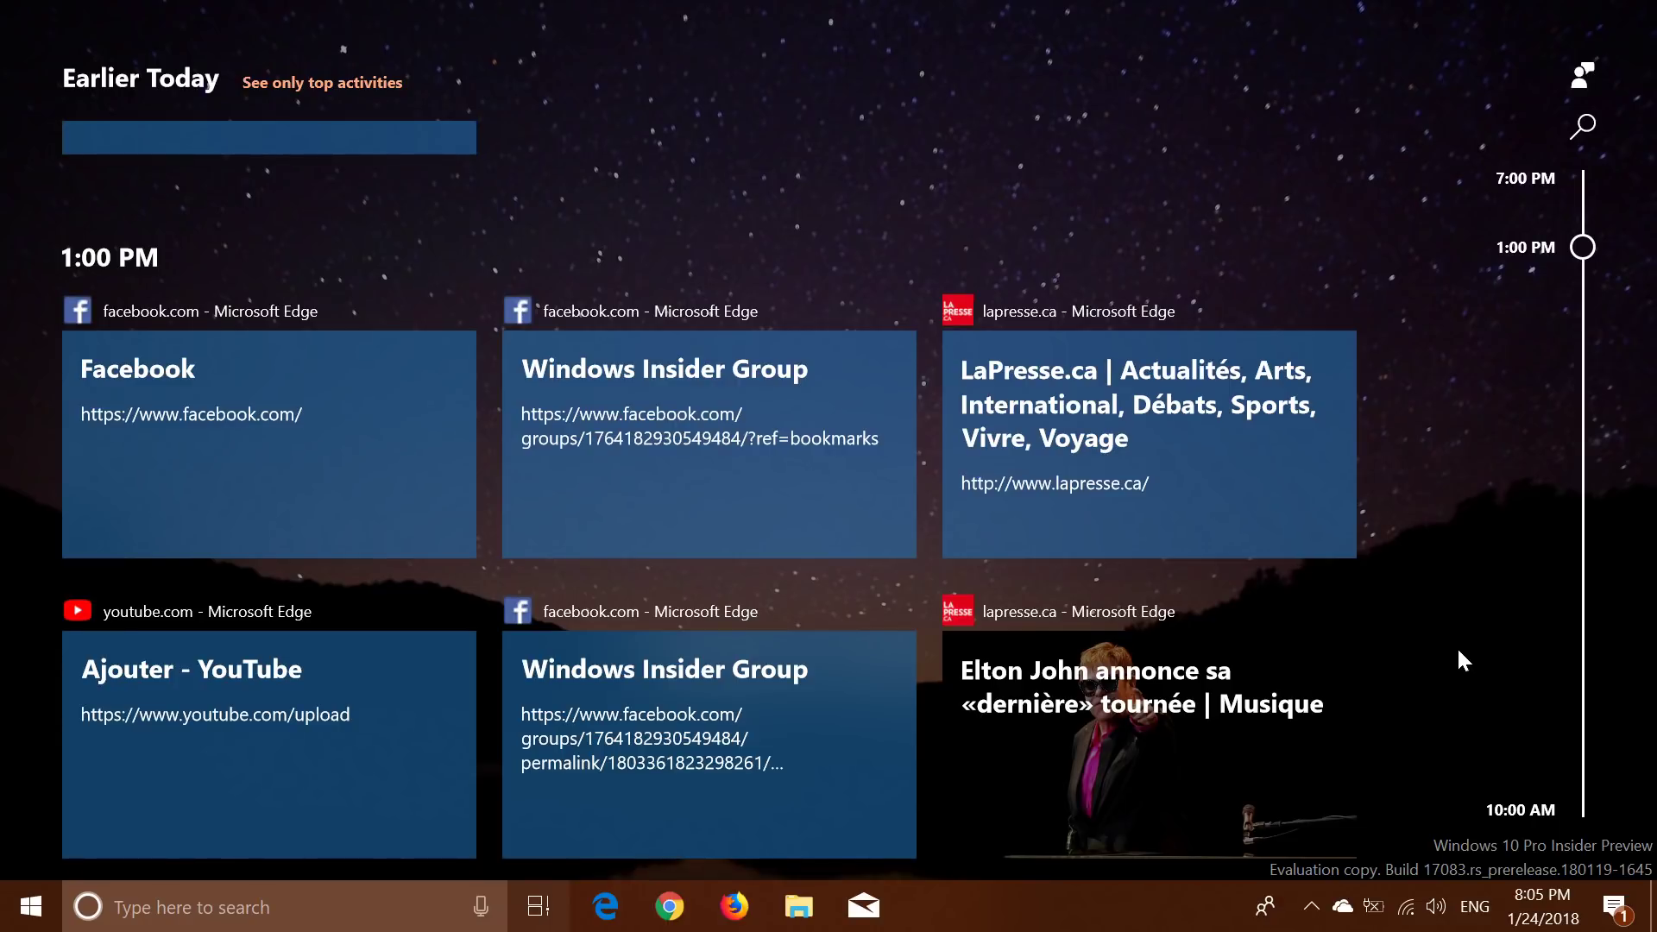
{"action": "scroll", "coordinate": [1463, 661], "scroll_direction": "down", "scroll_amount": 1}
{"action": "scroll", "coordinate": [1458, 652], "scroll_direction": "down", "scroll_amount": 5}
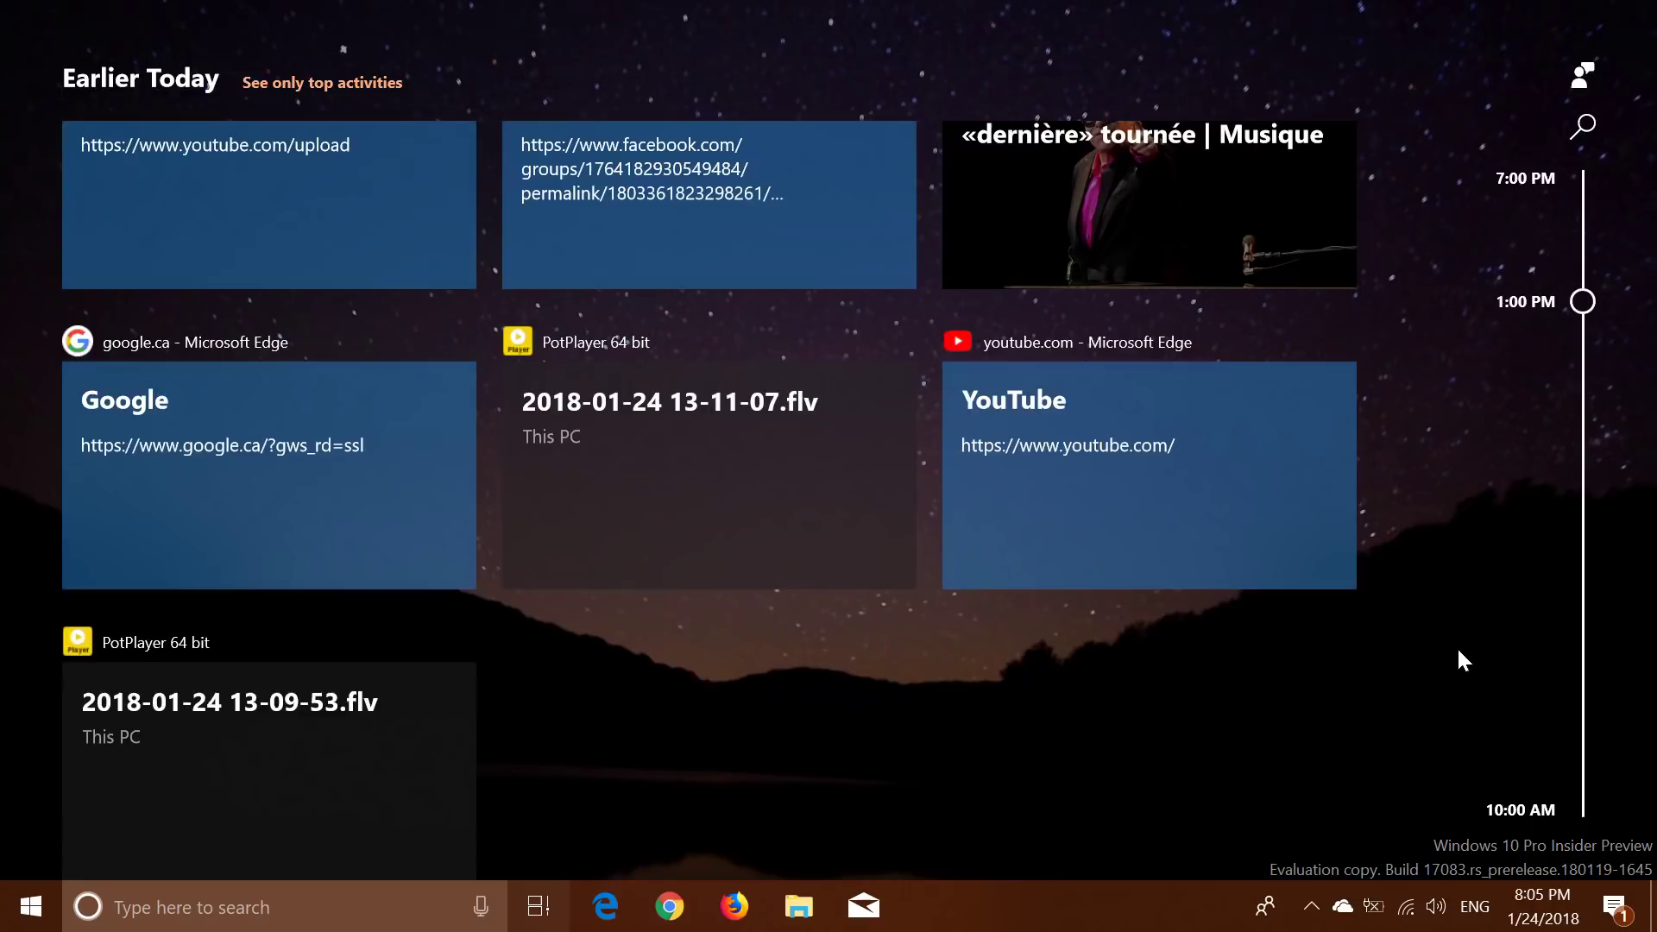
{"action": "left_click", "coordinate": [1365, 699]}
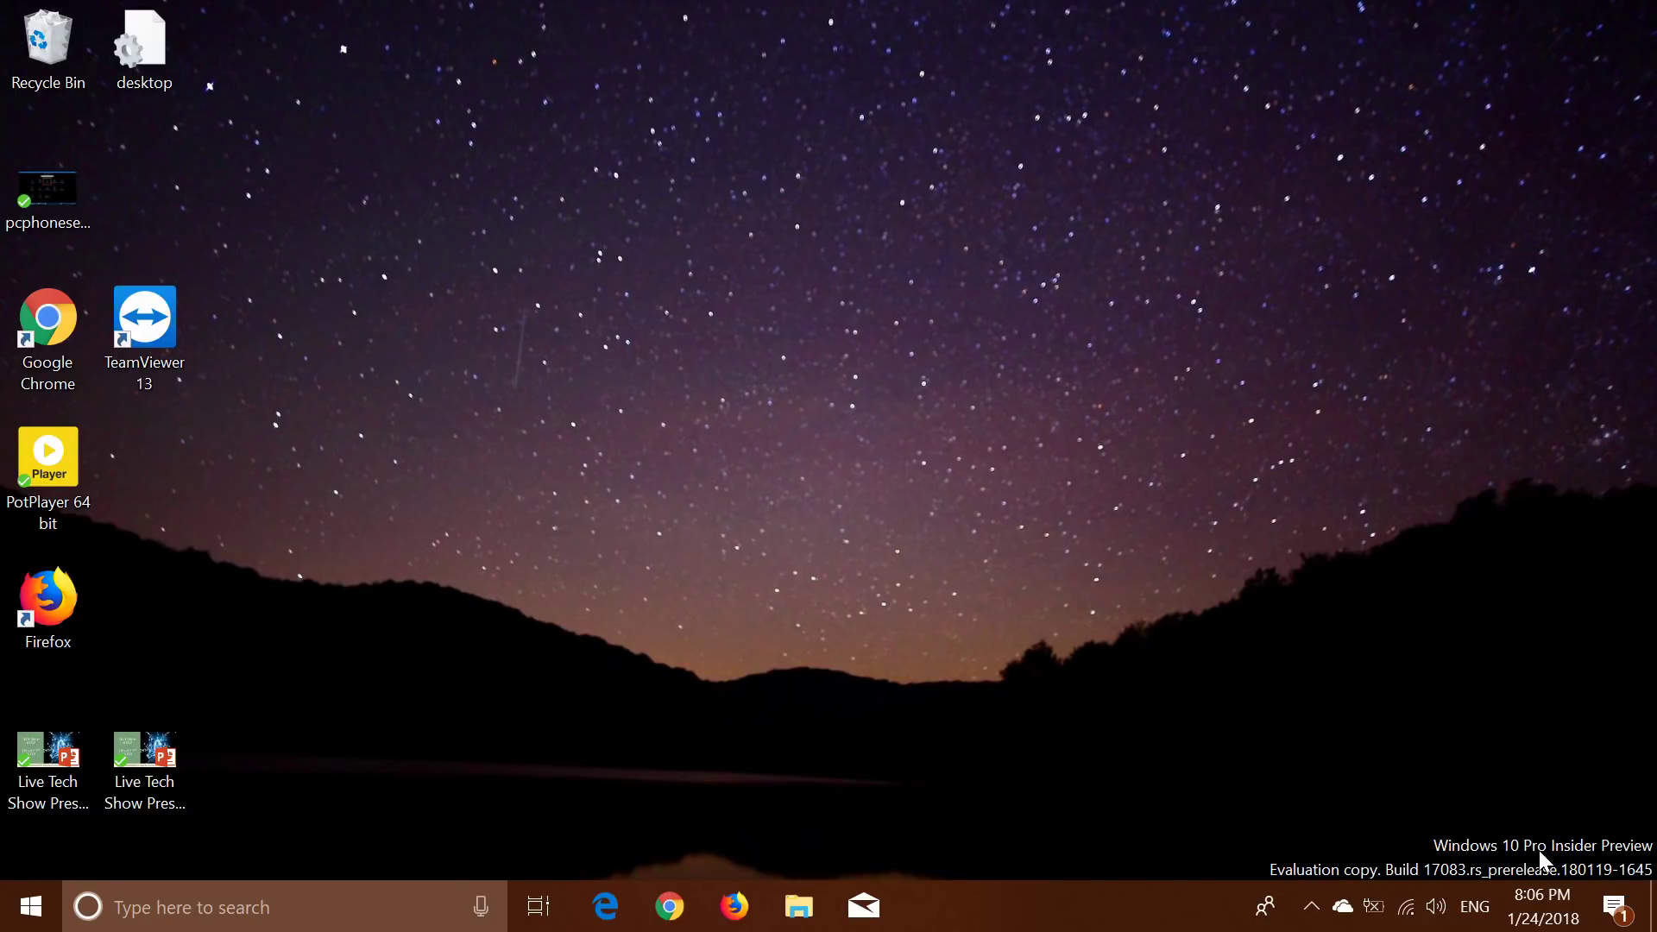
Step: Review the System > Focus assist options and rules, then return to the Settings home
{"action": "left_click", "coordinate": [1613, 906]}
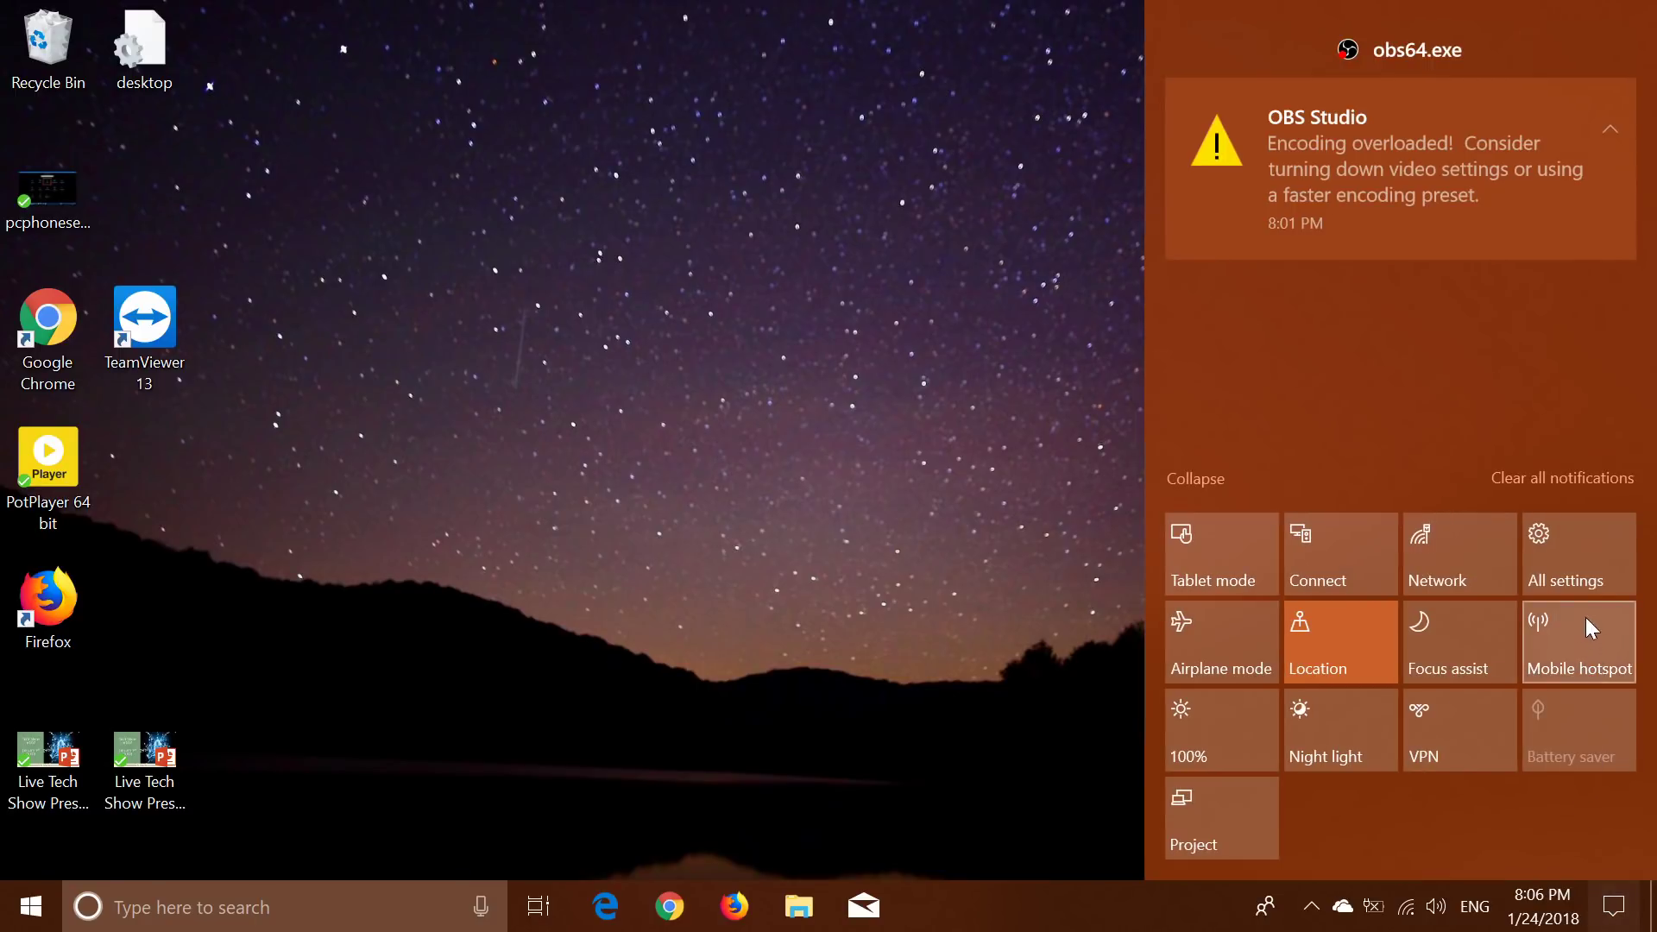
{"action": "left_click", "coordinate": [1572, 580]}
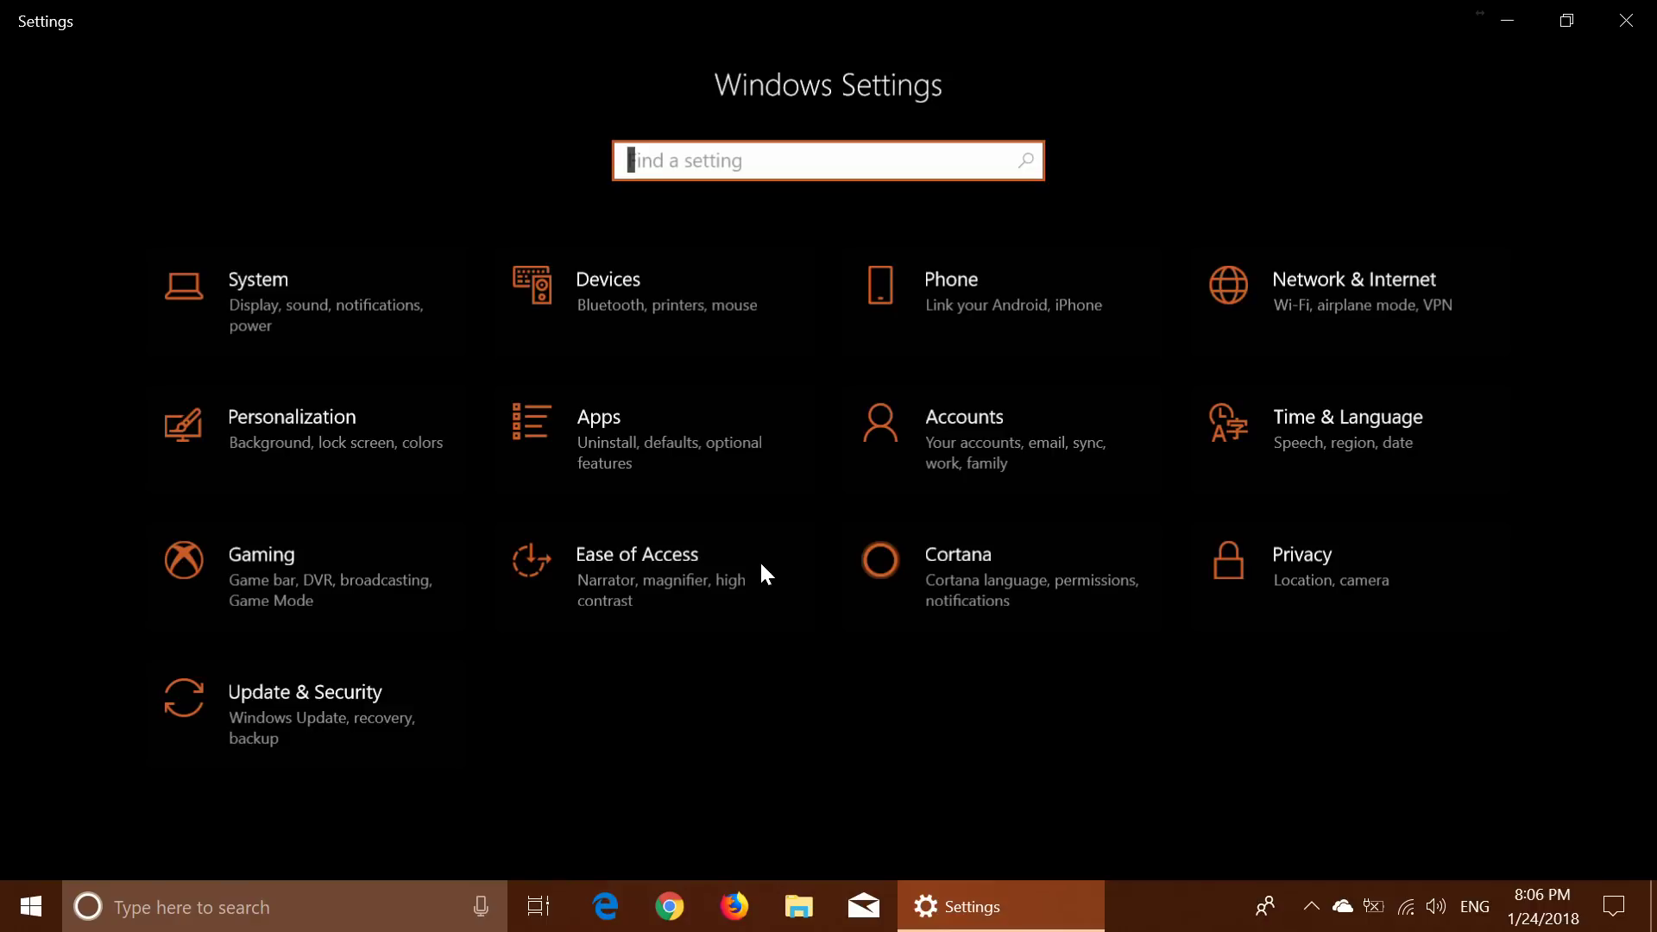
{"action": "left_click", "coordinate": [277, 322]}
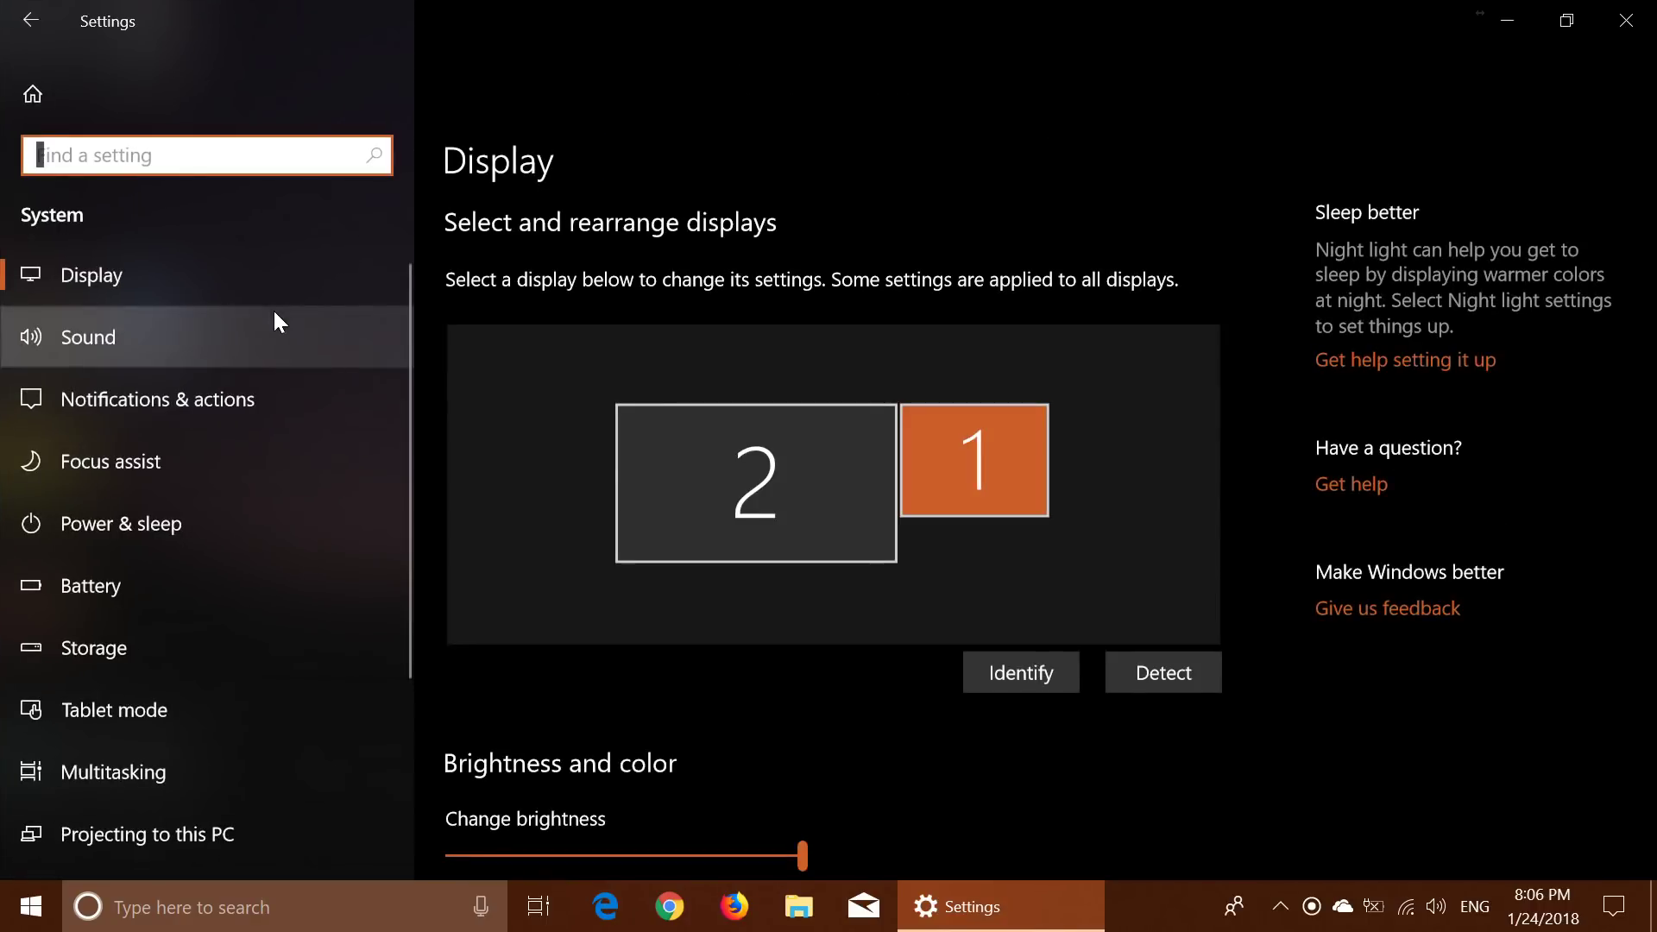
{"action": "left_click", "coordinate": [213, 470]}
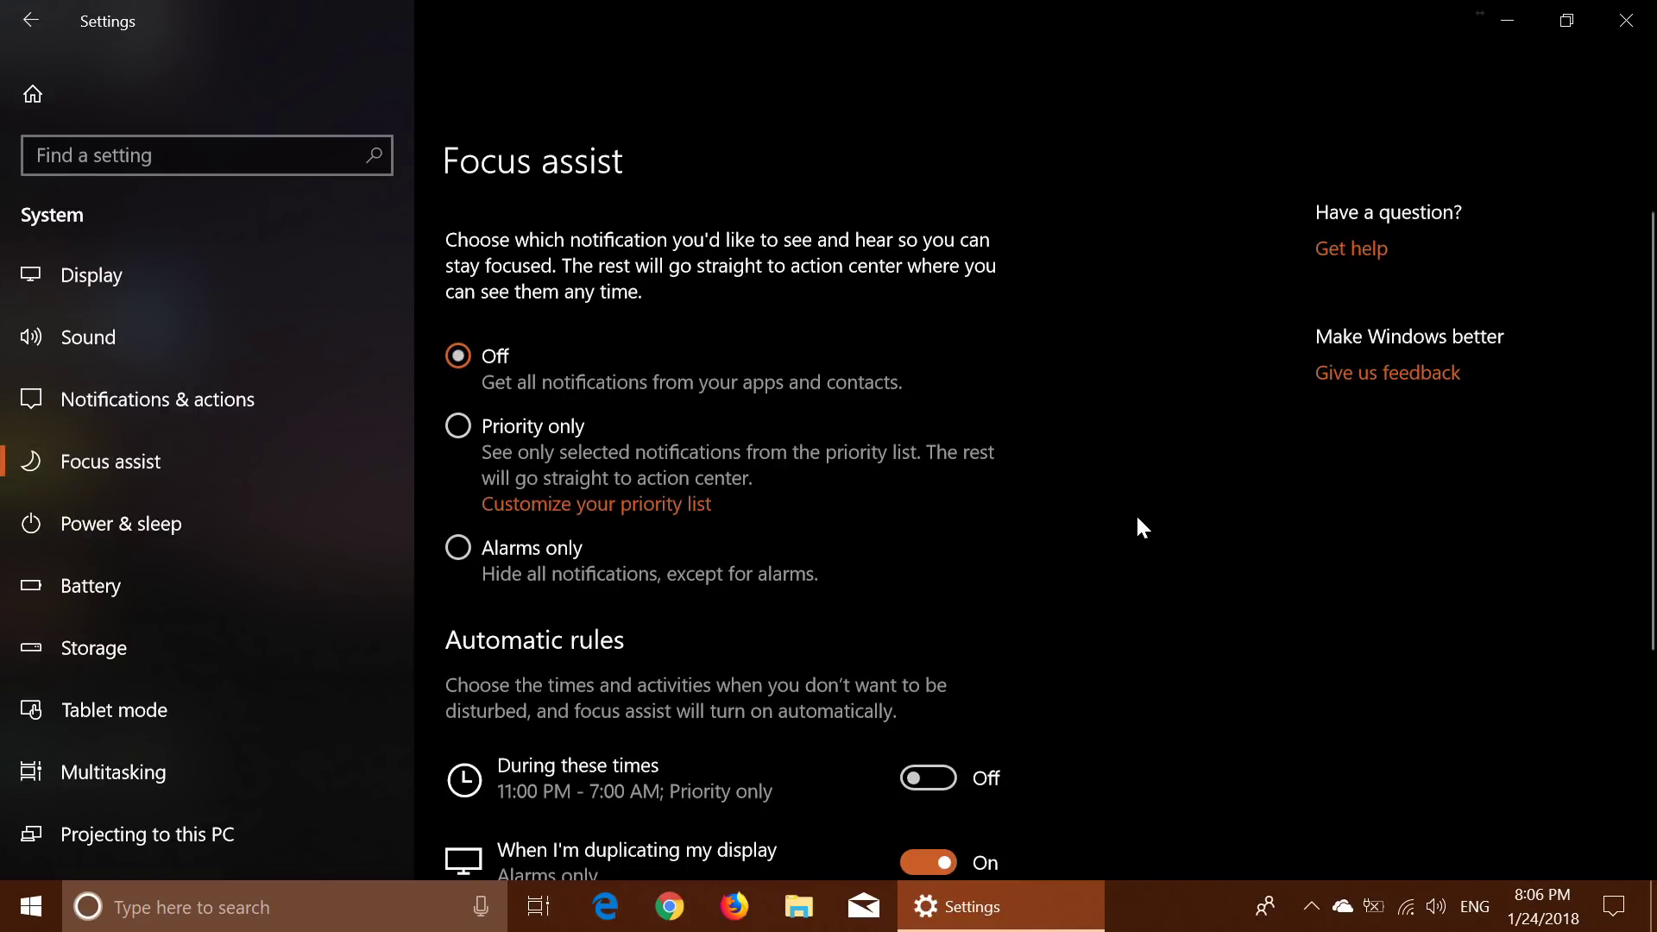
{"action": "scroll", "coordinate": [1138, 519], "scroll_direction": "down", "scroll_amount": 5}
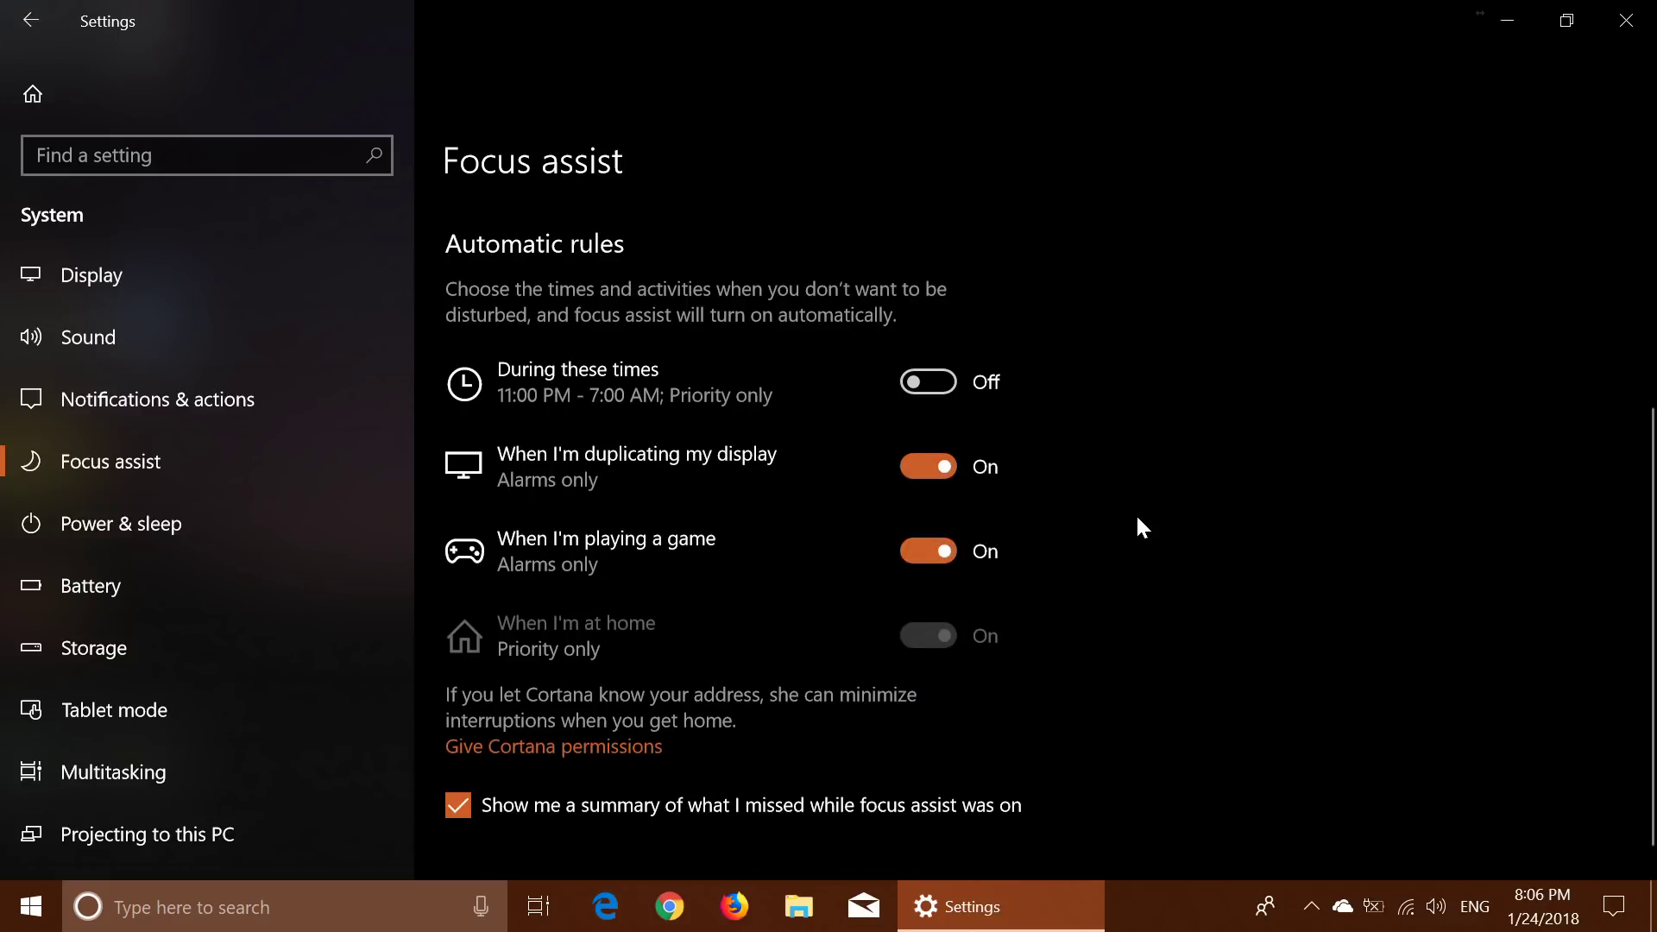
{"action": "scroll", "coordinate": [1137, 518], "scroll_direction": "up", "scroll_amount": 5}
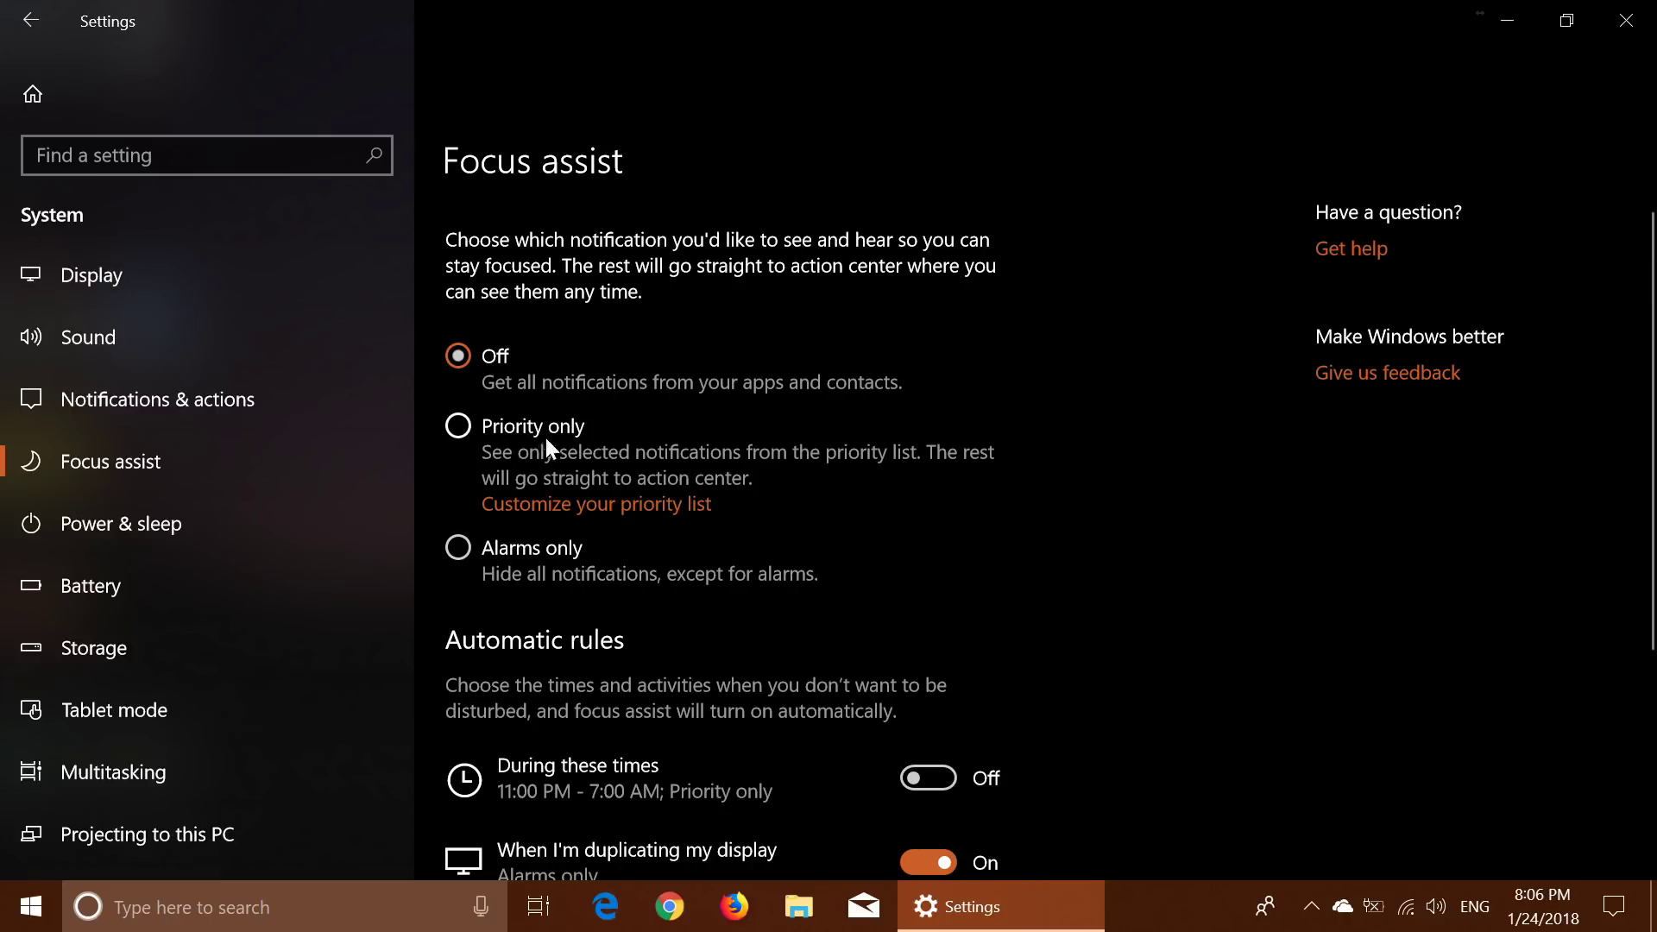
{"action": "scroll", "coordinate": [981, 462], "scroll_direction": "down", "scroll_amount": 3}
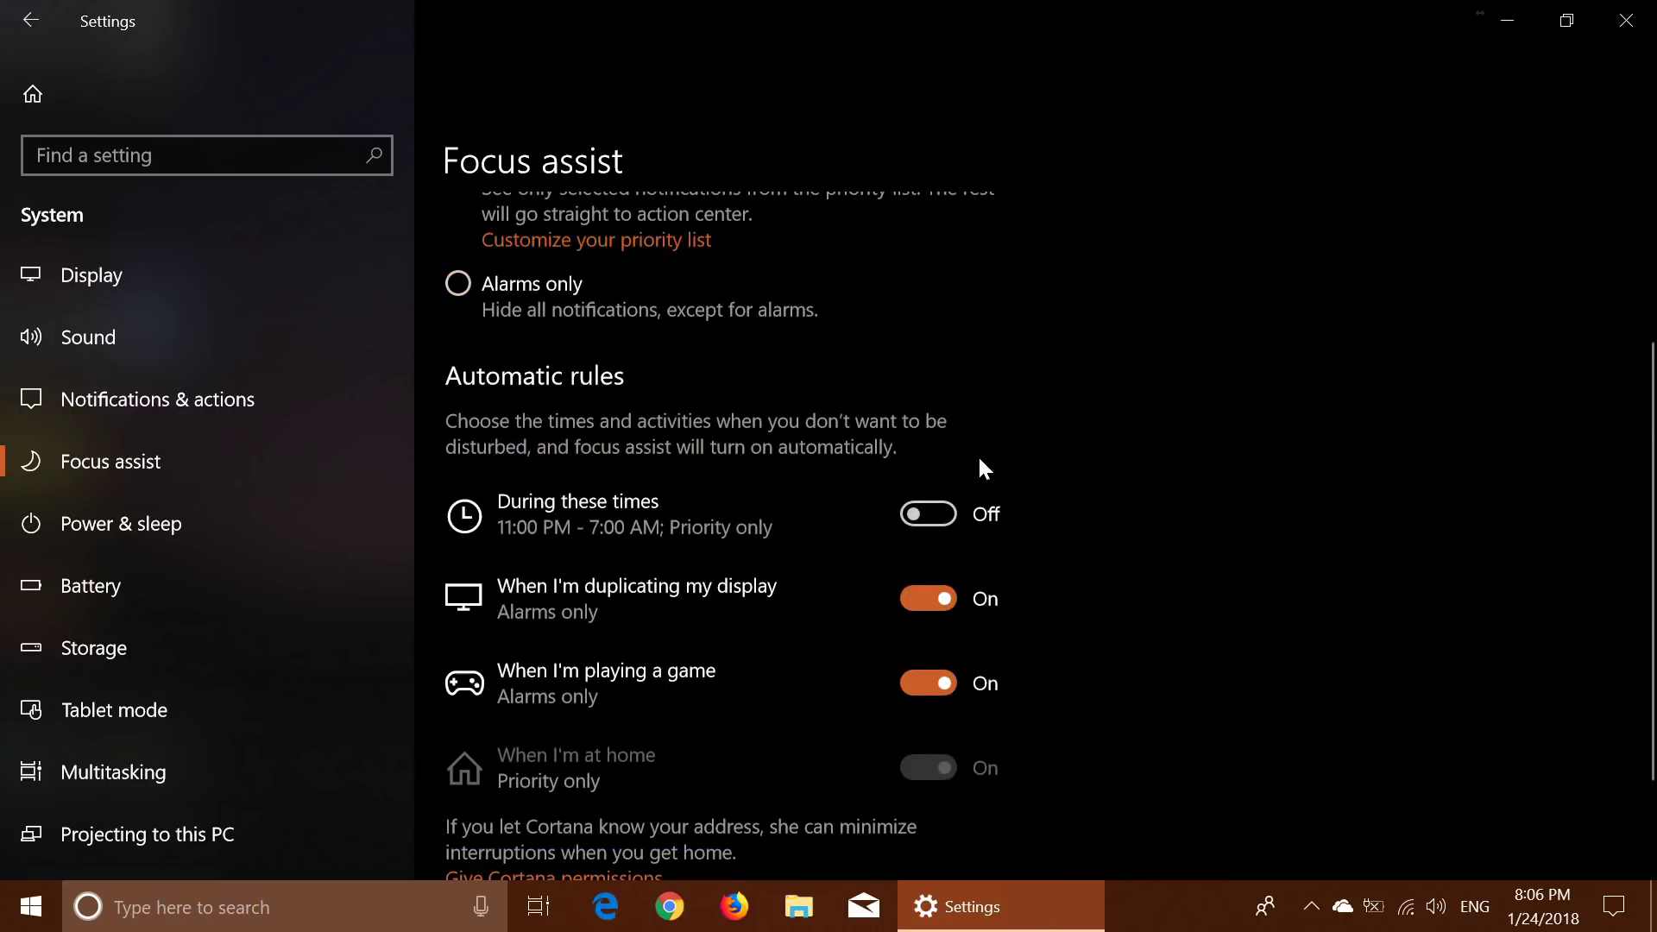
{"action": "scroll", "coordinate": [977, 454], "scroll_direction": "up", "scroll_amount": 3}
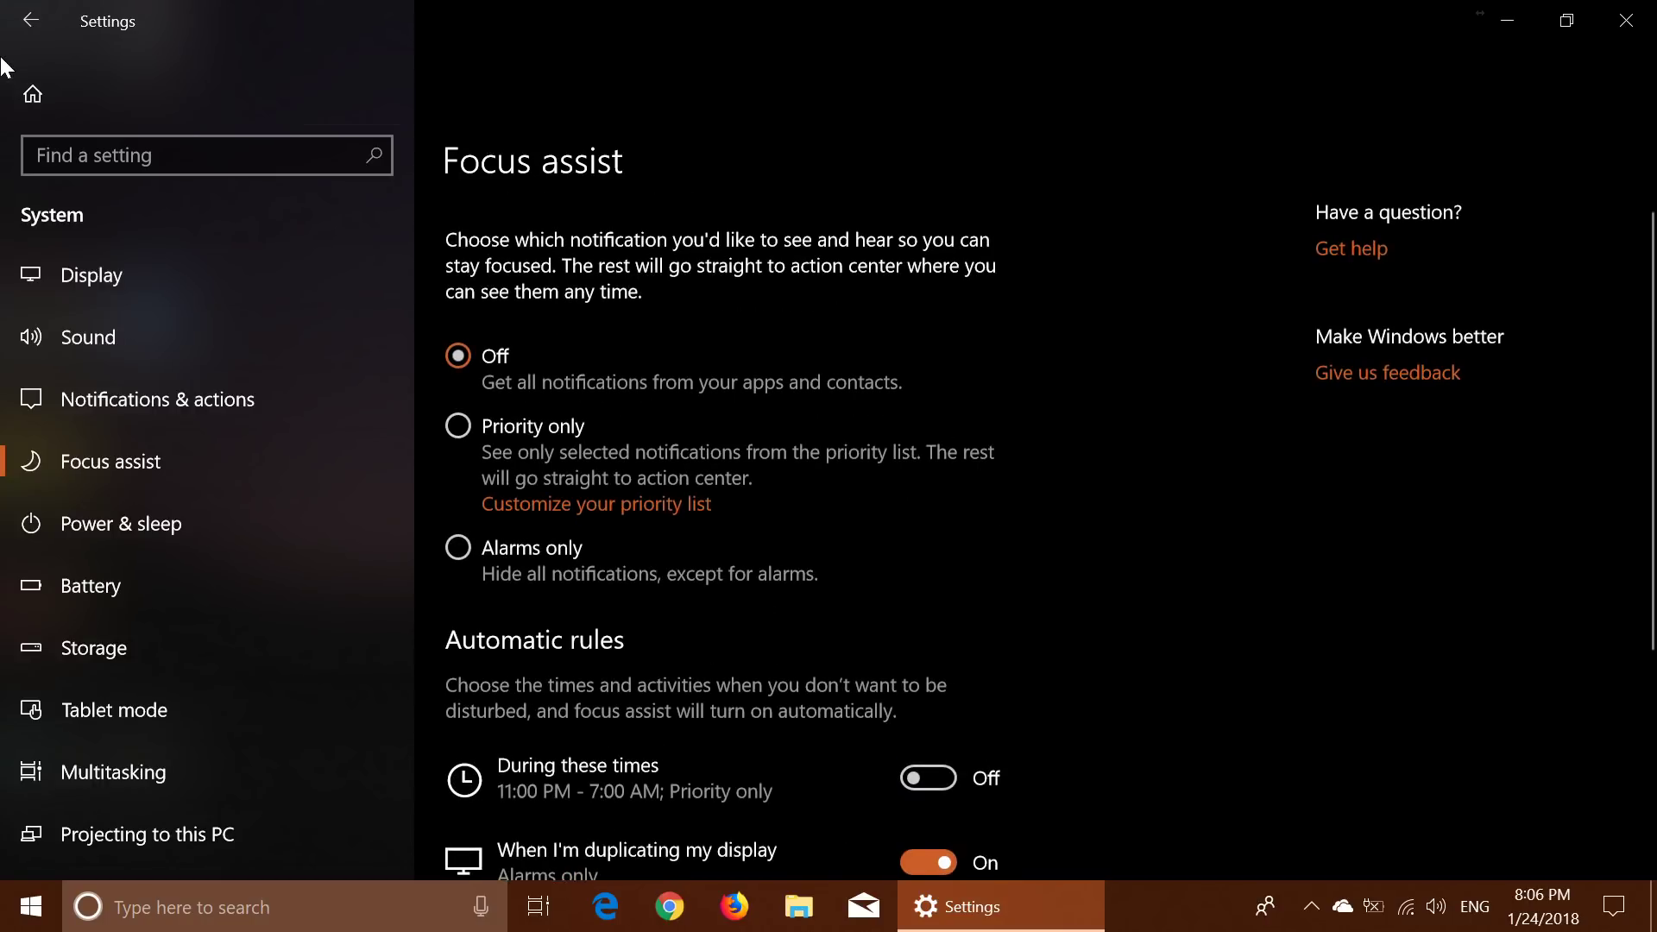
{"action": "left_click", "coordinate": [26, 21]}
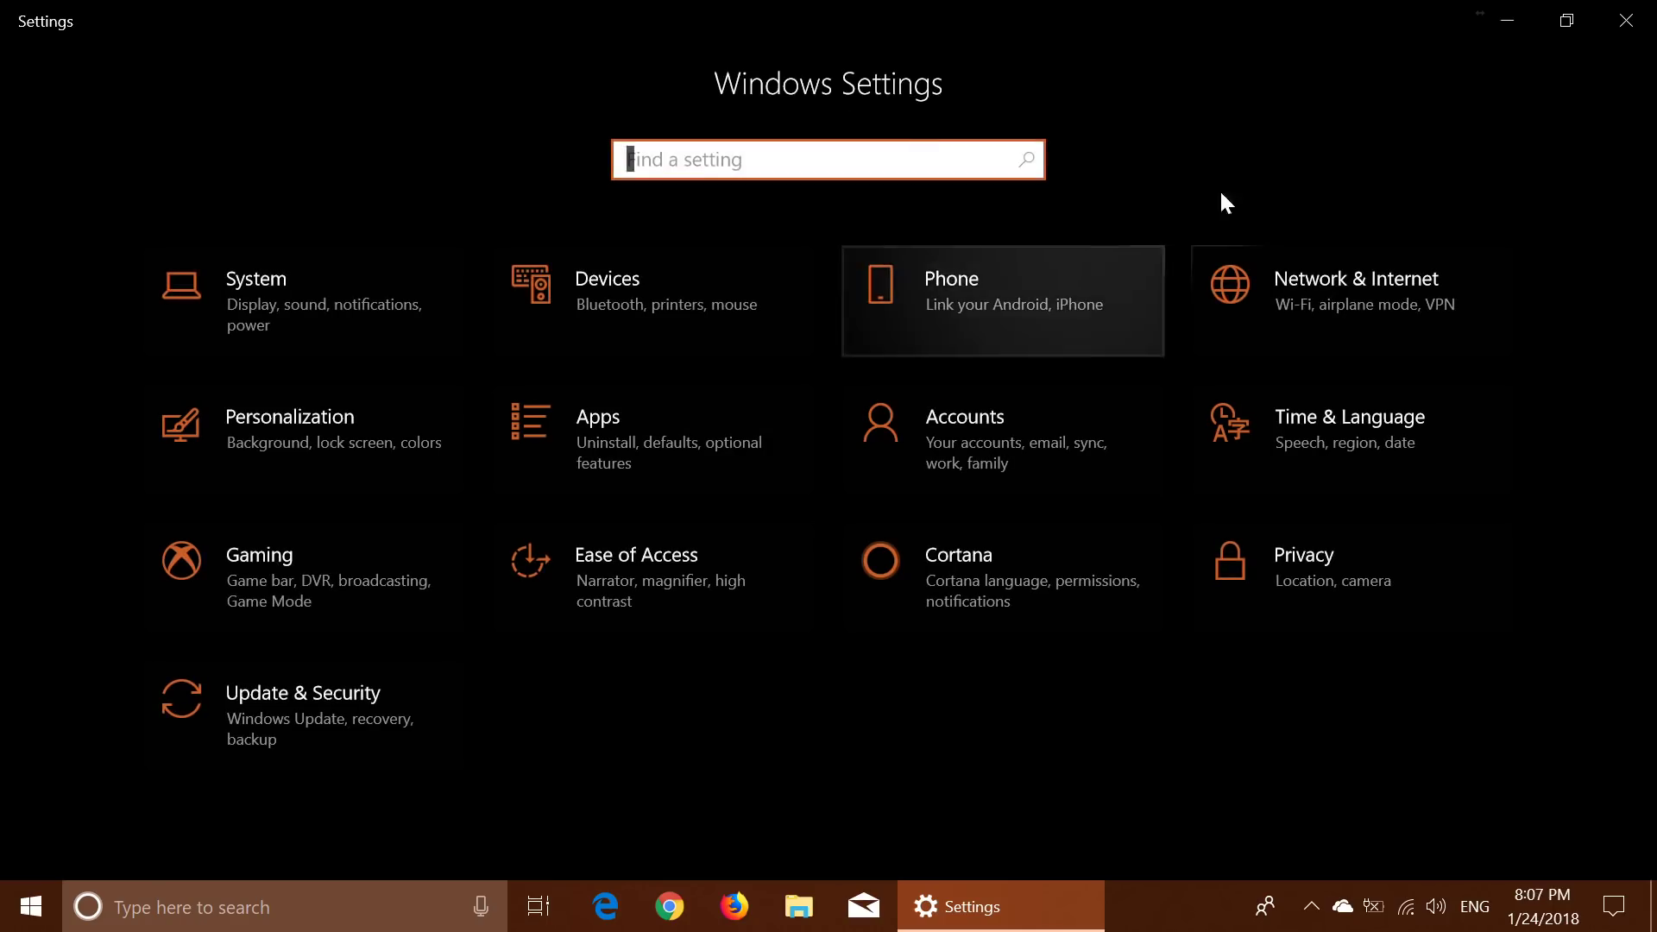
Step: Close Settings, open the Twitter Start tile's App settings via More, then close them
{"action": "left_click", "coordinate": [1626, 19]}
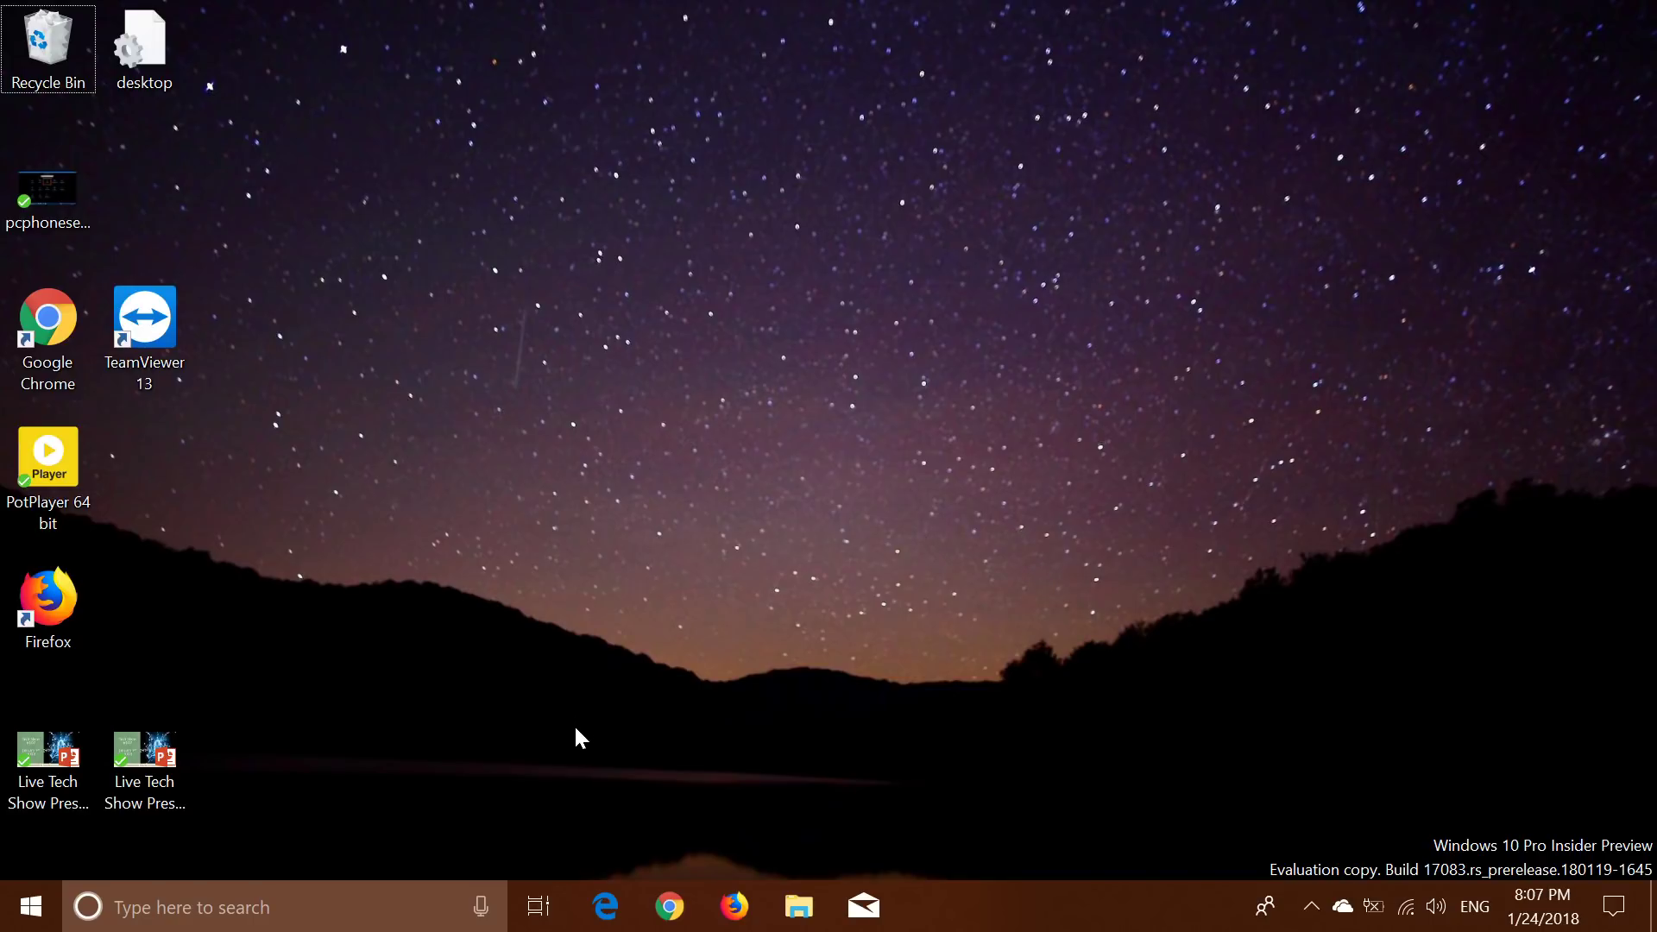
{"action": "left_click", "coordinate": [52, 923]}
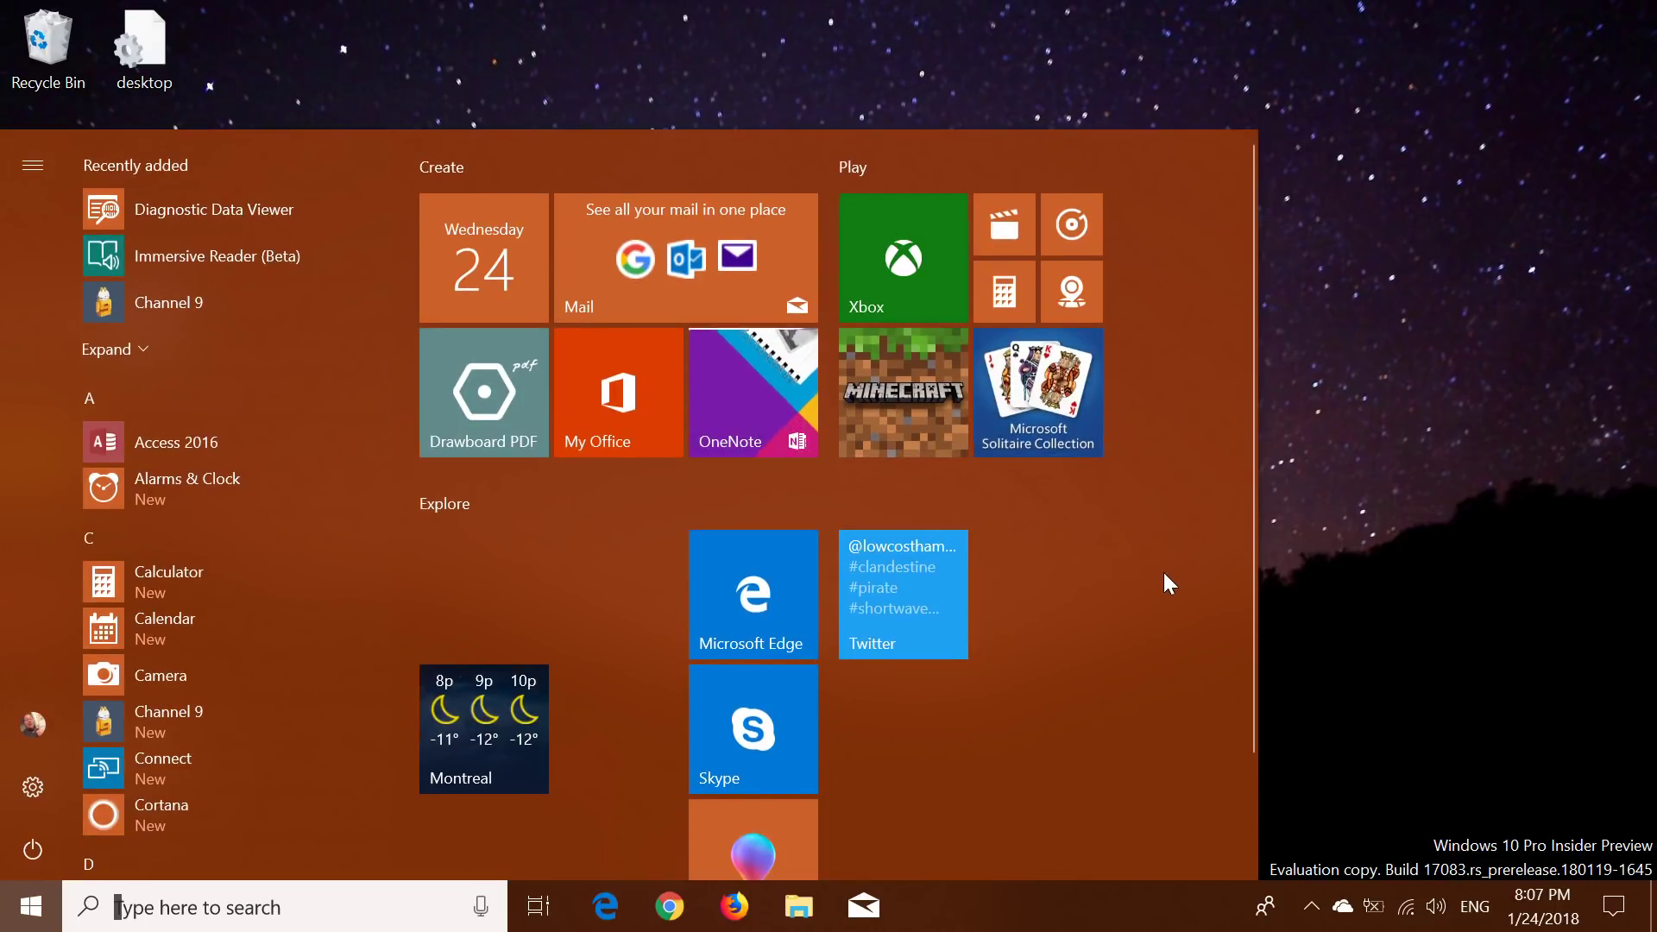
{"action": "right_click", "coordinate": [884, 583]}
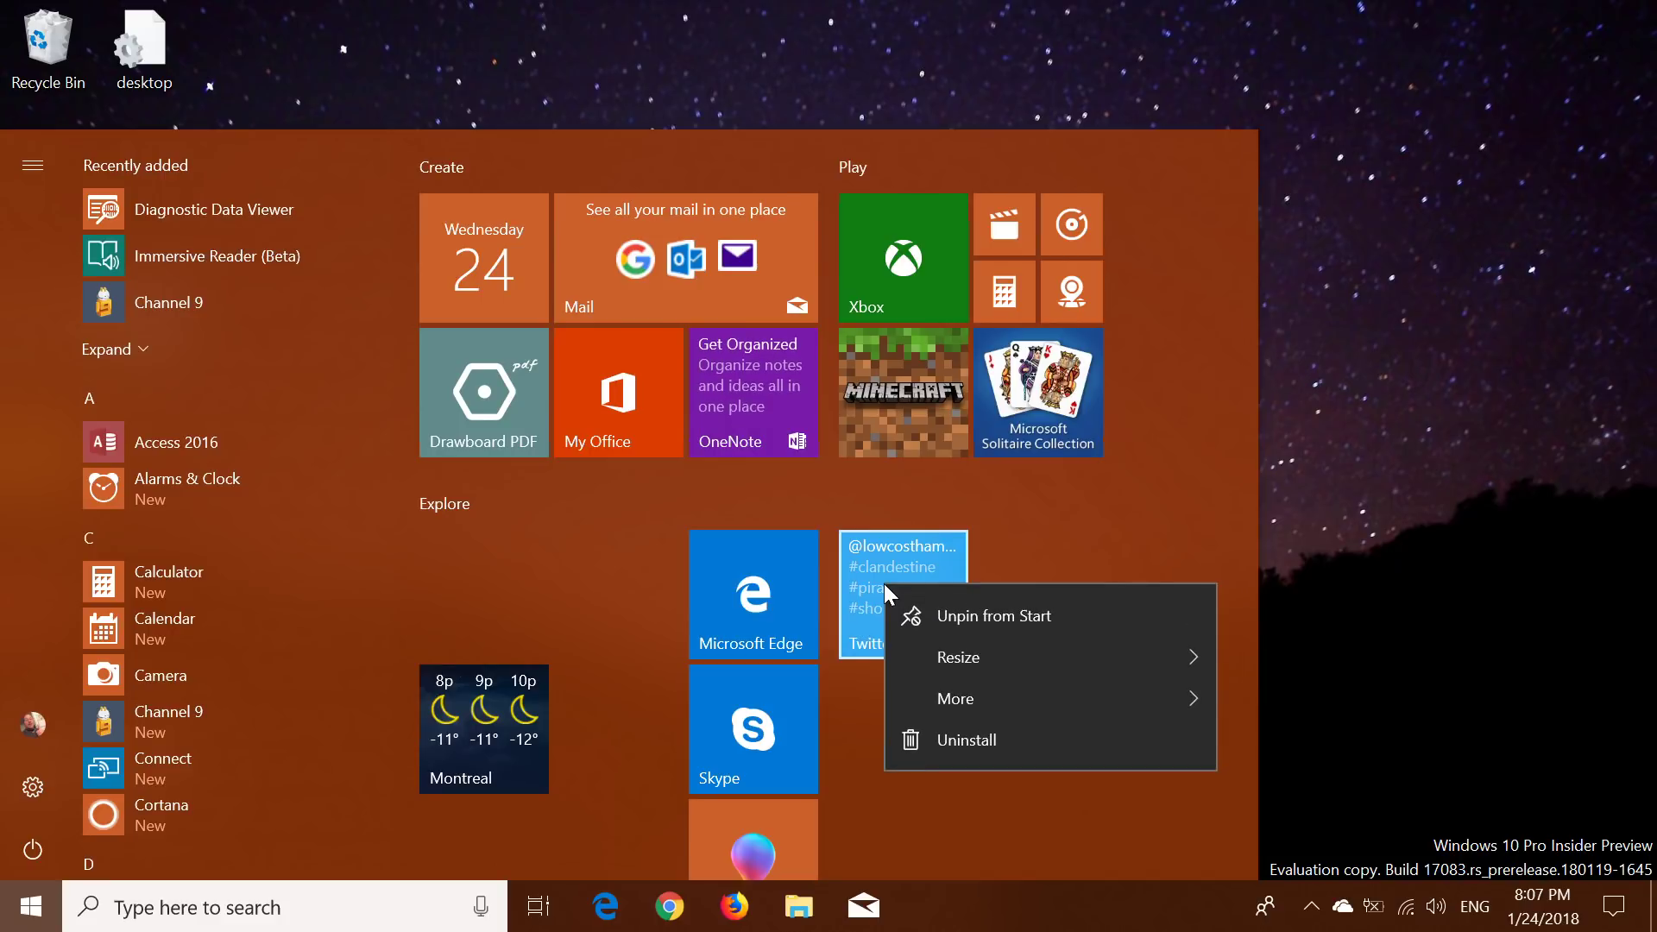
{"action": "mouse_move", "coordinate": [1053, 698]}
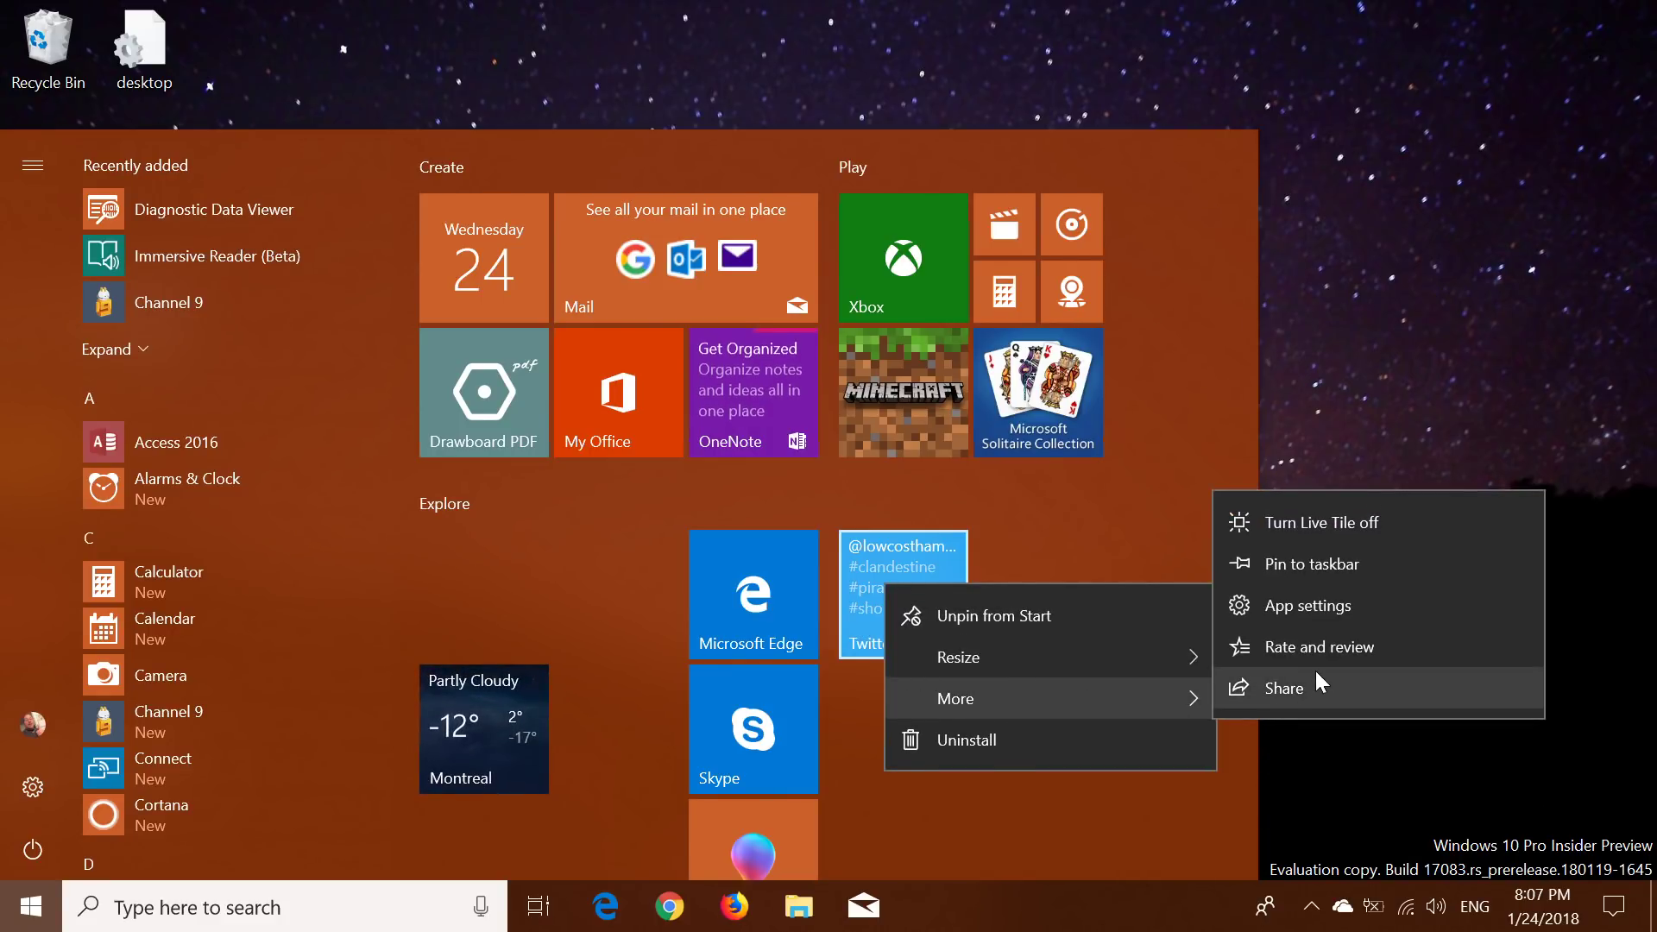
{"action": "left_click", "coordinate": [1371, 609]}
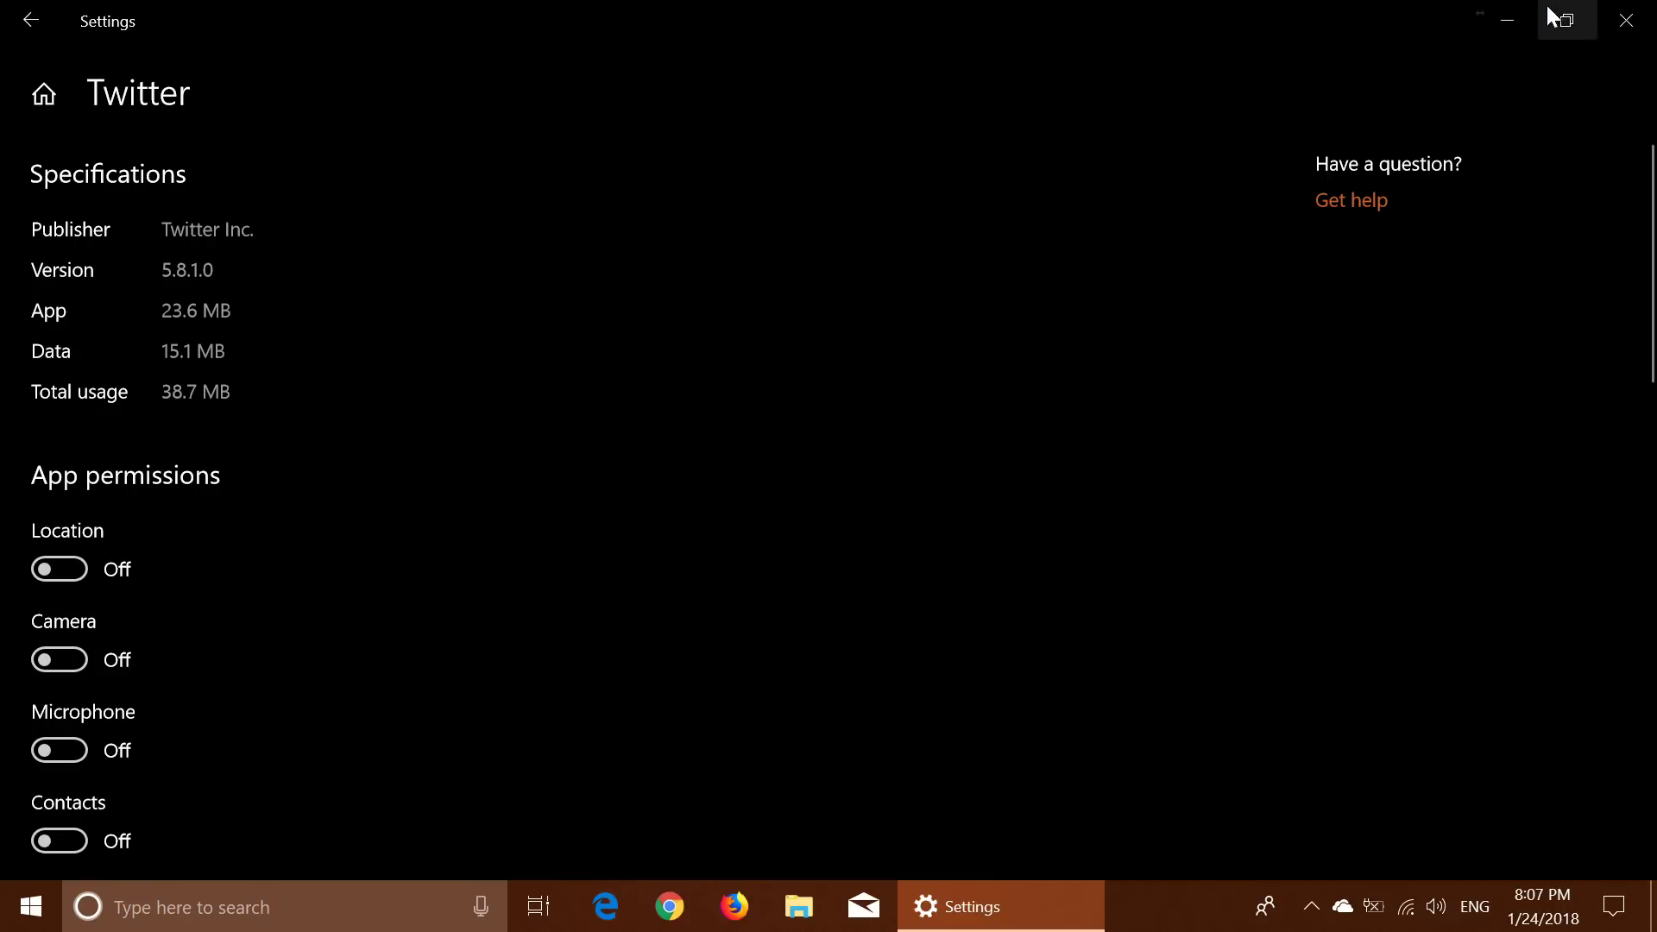
{"action": "left_click", "coordinate": [1623, 16]}
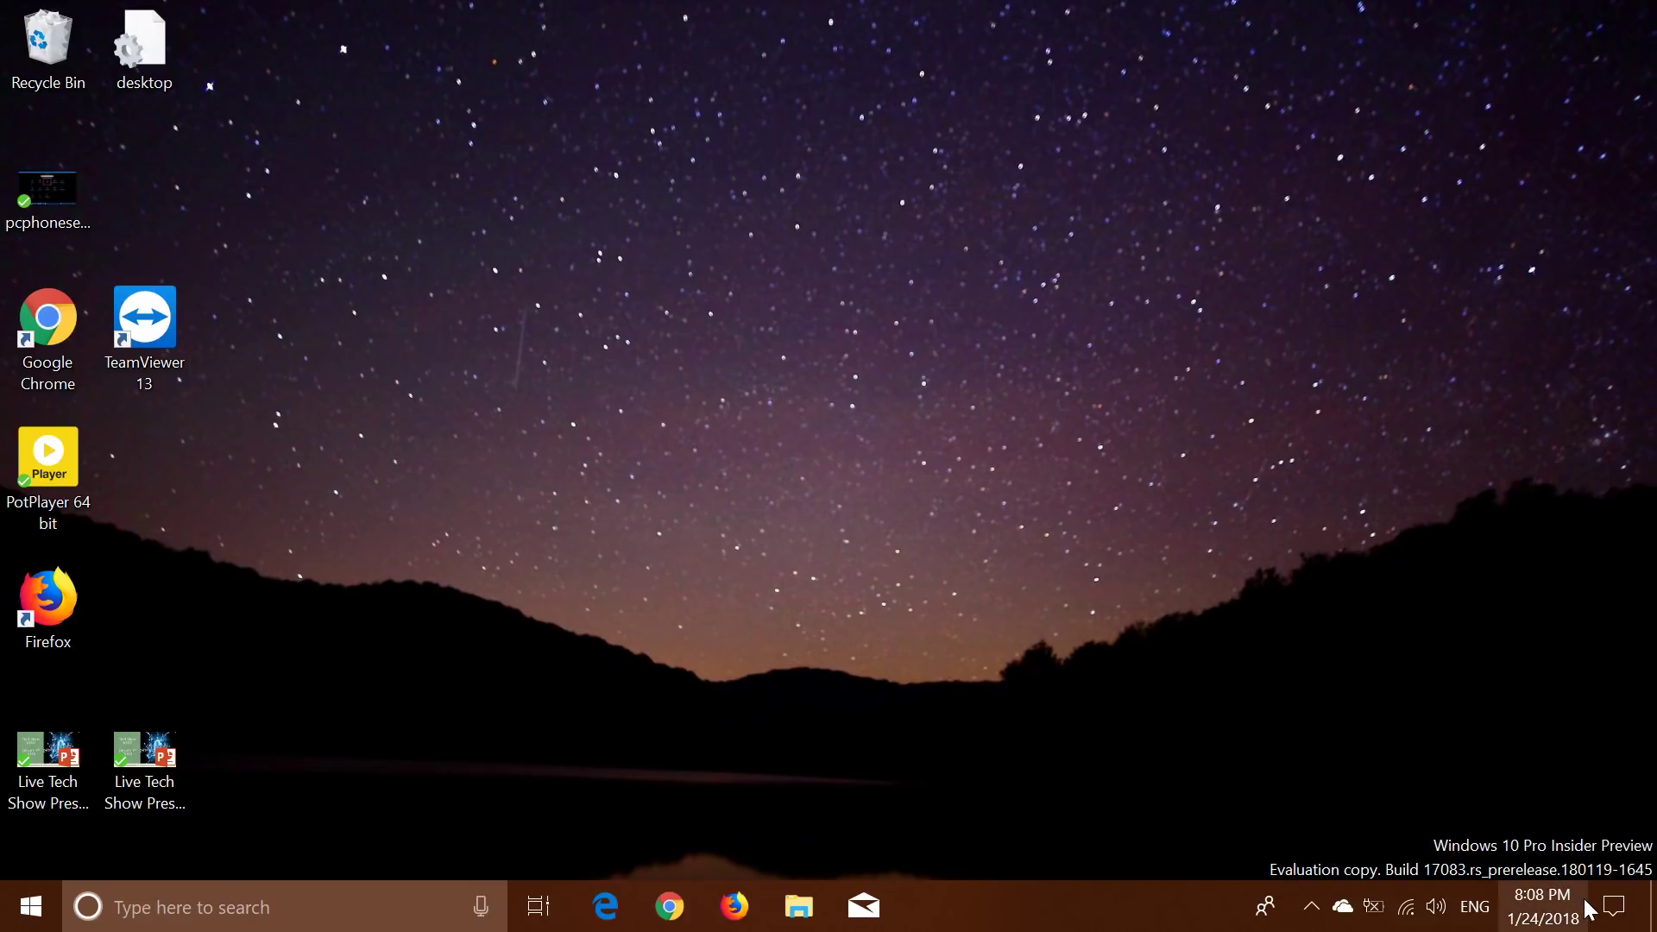
Step: Open the Apps > Startup settings page from Action Center's All settings
{"action": "left_click", "coordinate": [1613, 906]}
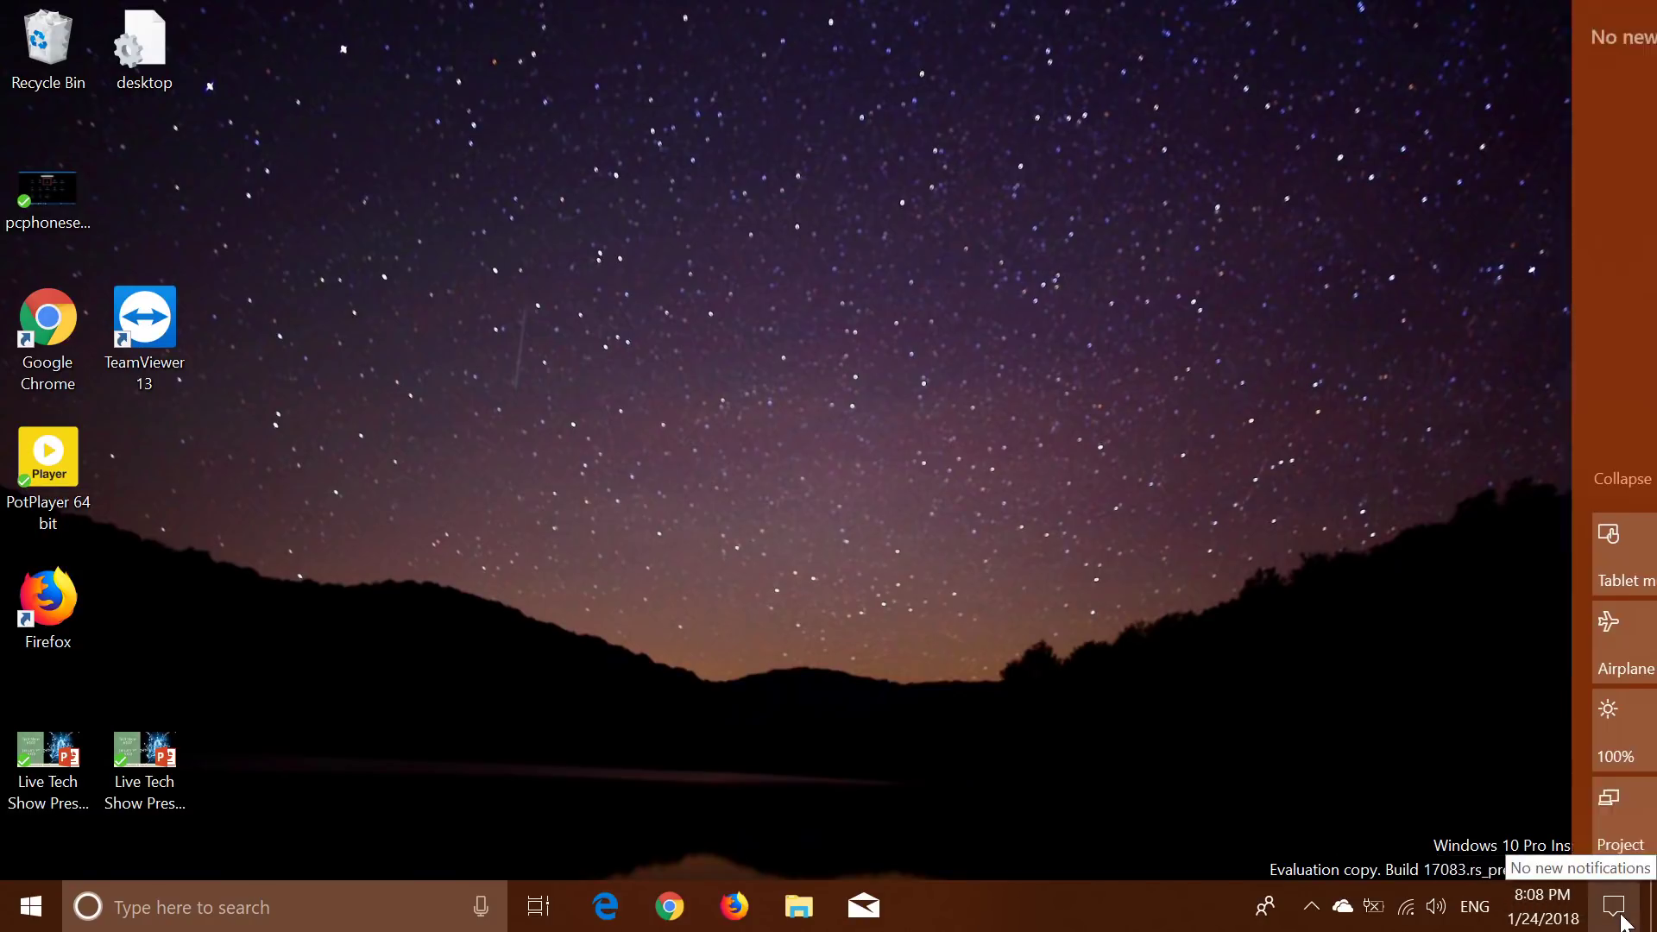
{"action": "left_click", "coordinate": [1567, 557]}
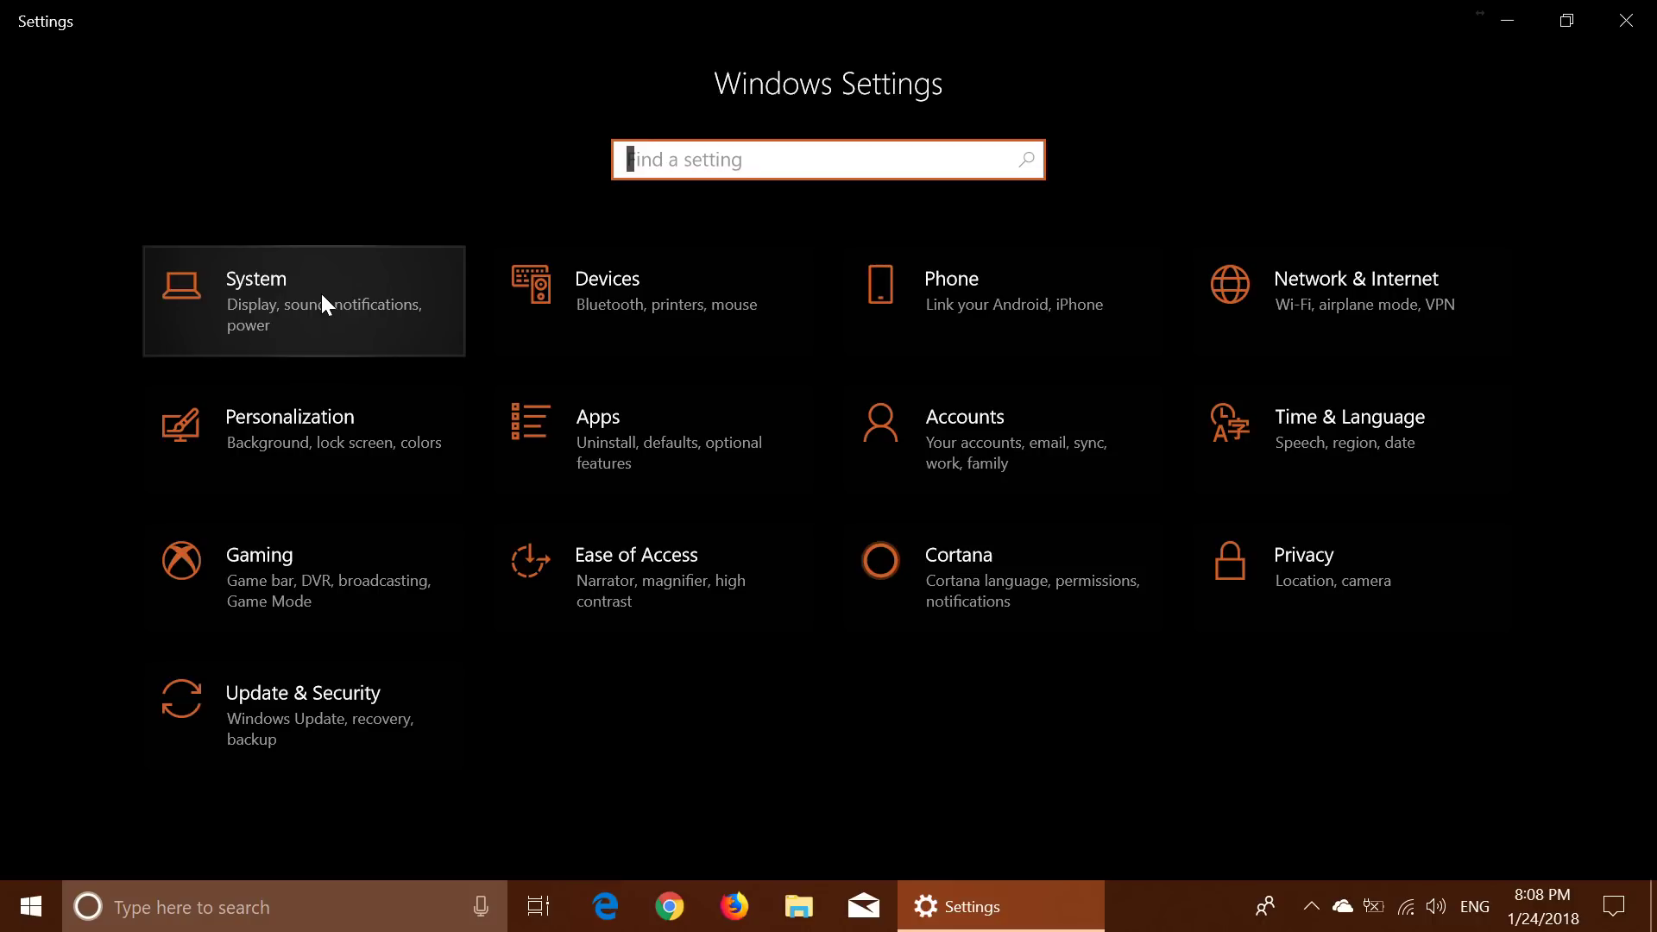
{"action": "left_click", "coordinate": [630, 452]}
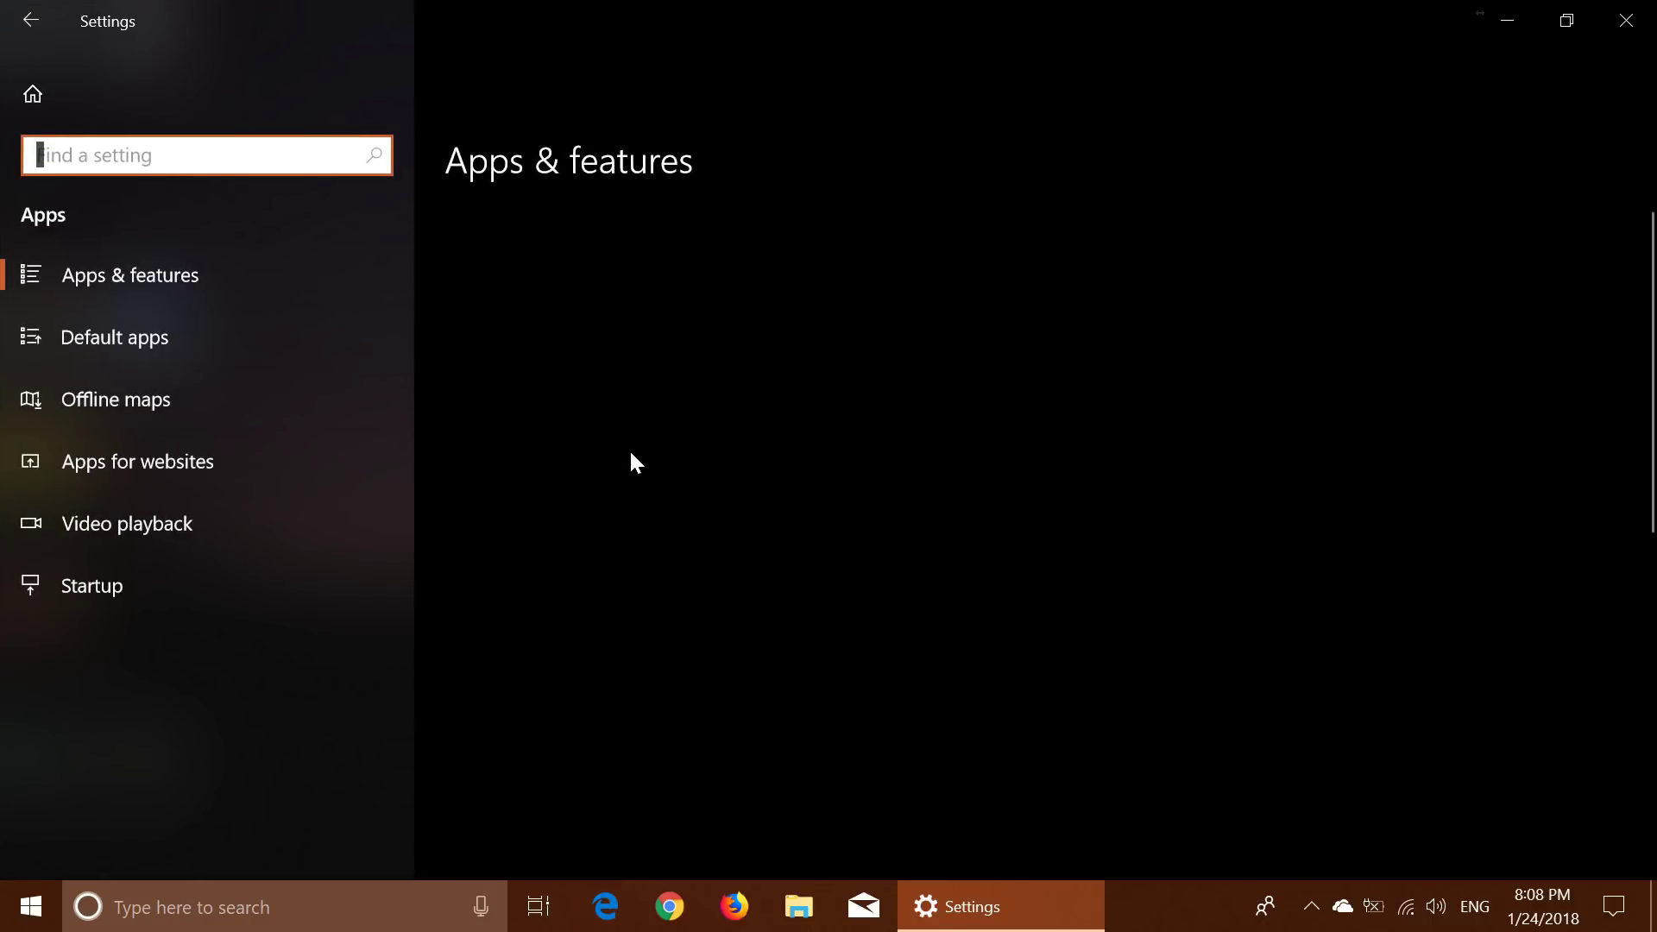
{"action": "left_click", "coordinate": [125, 595]}
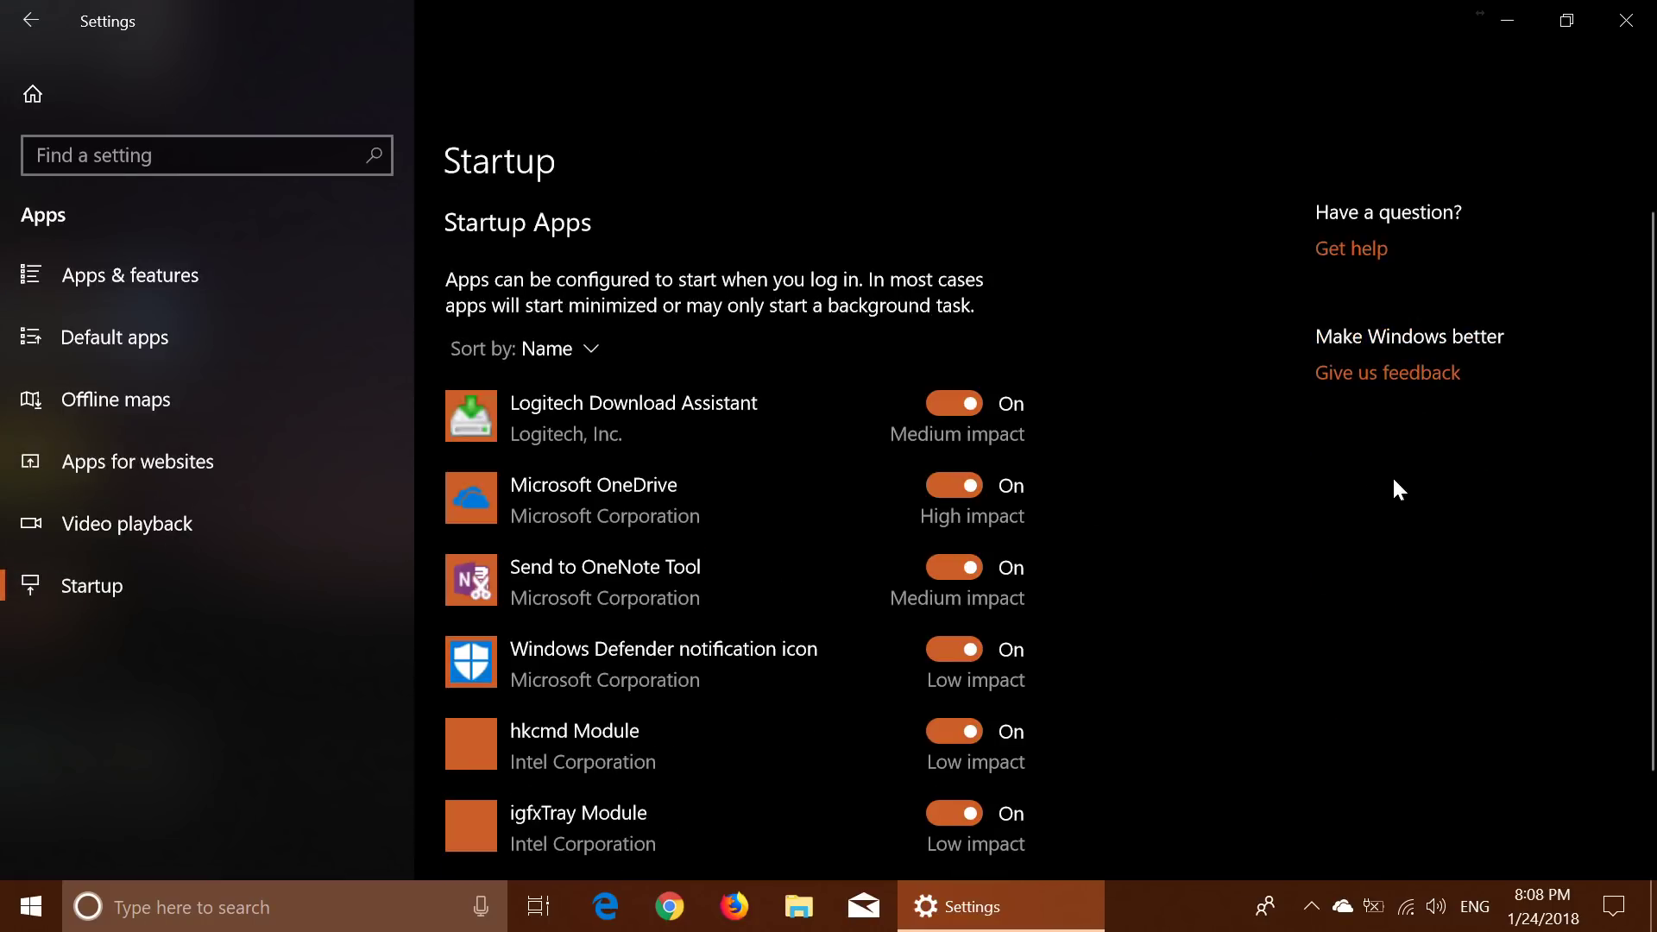
Step: Sort the startup apps by Startup impact and close Settings
{"action": "left_click", "coordinate": [588, 352]}
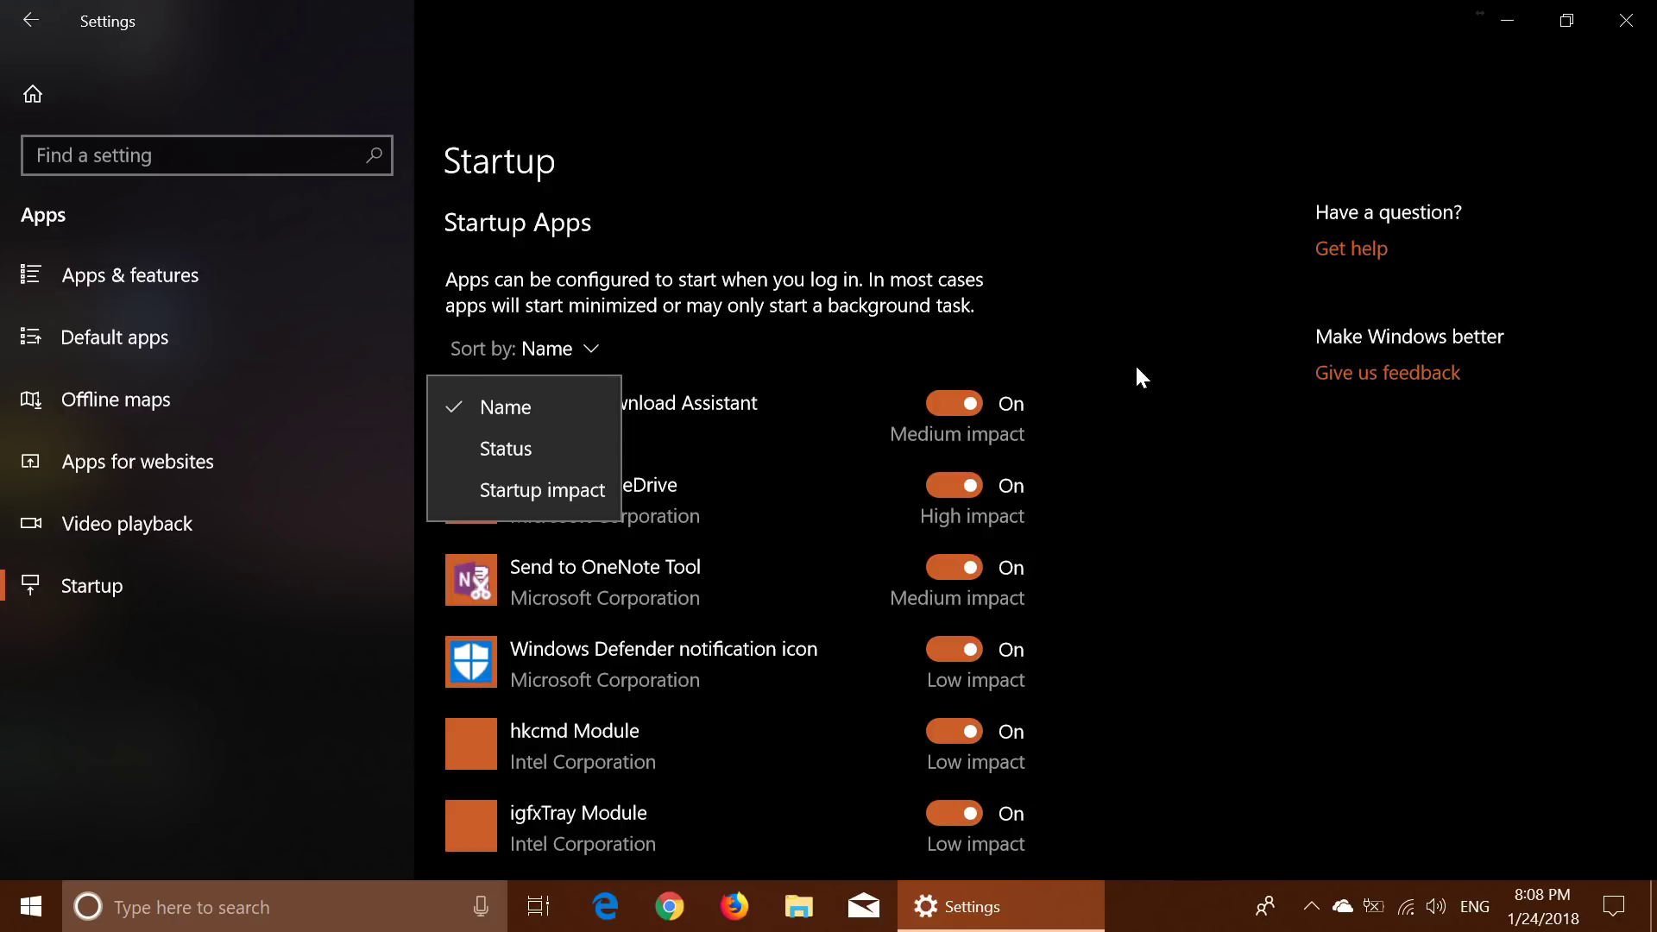
{"action": "left_click", "coordinate": [551, 489]}
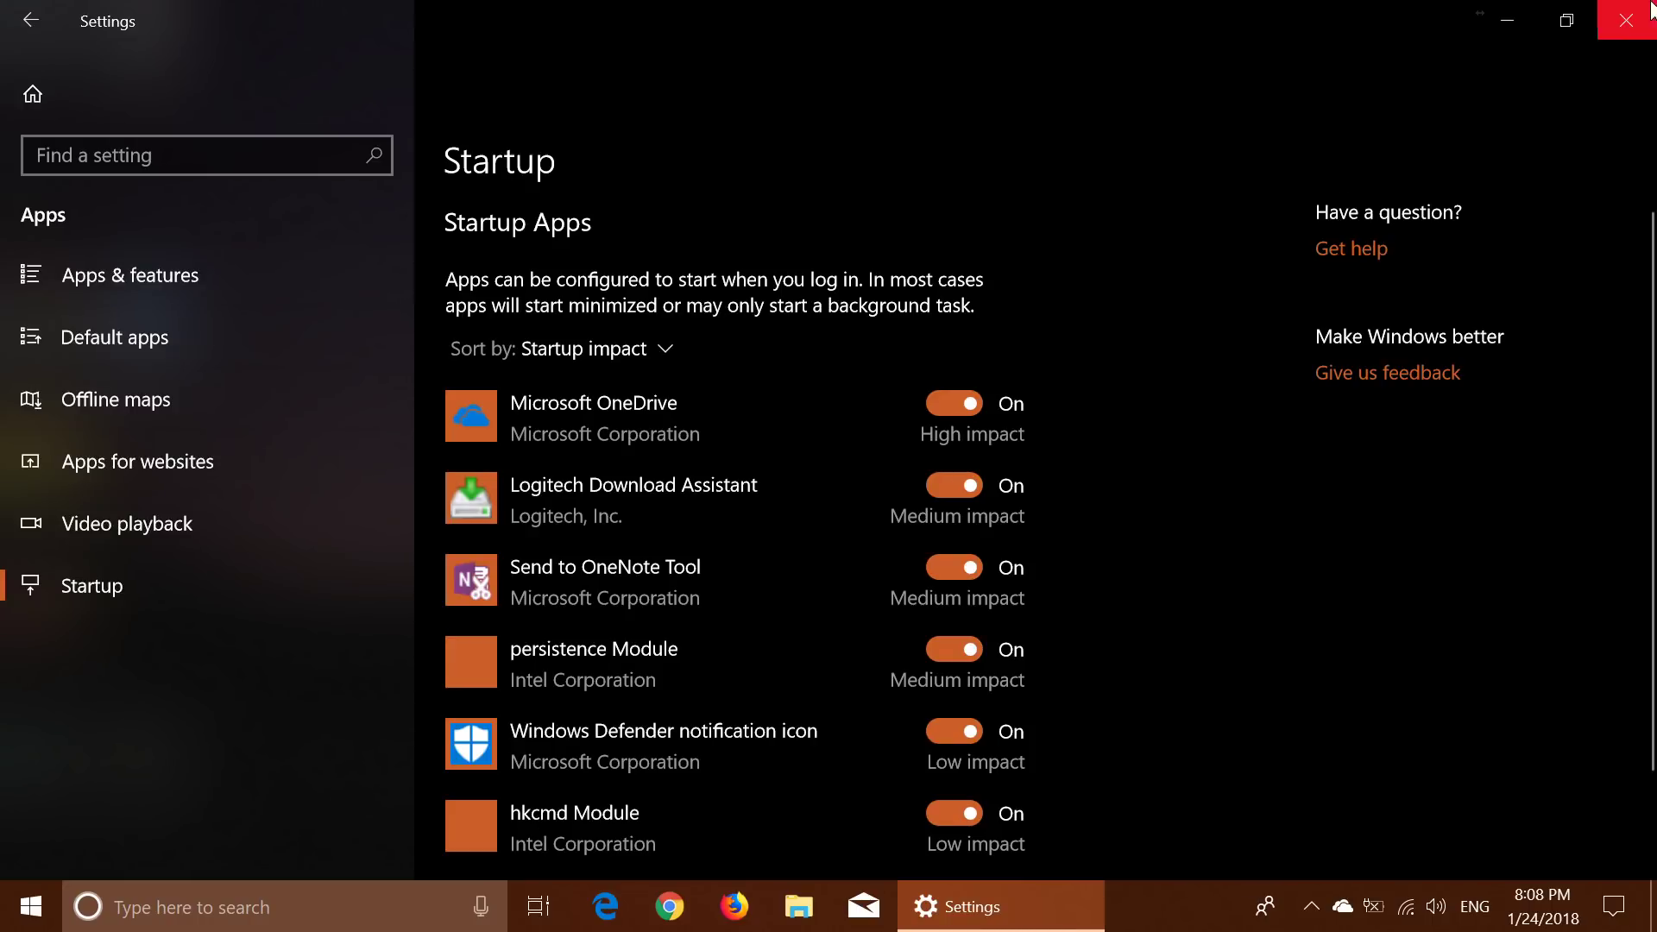
{"action": "left_click", "coordinate": [1622, 24]}
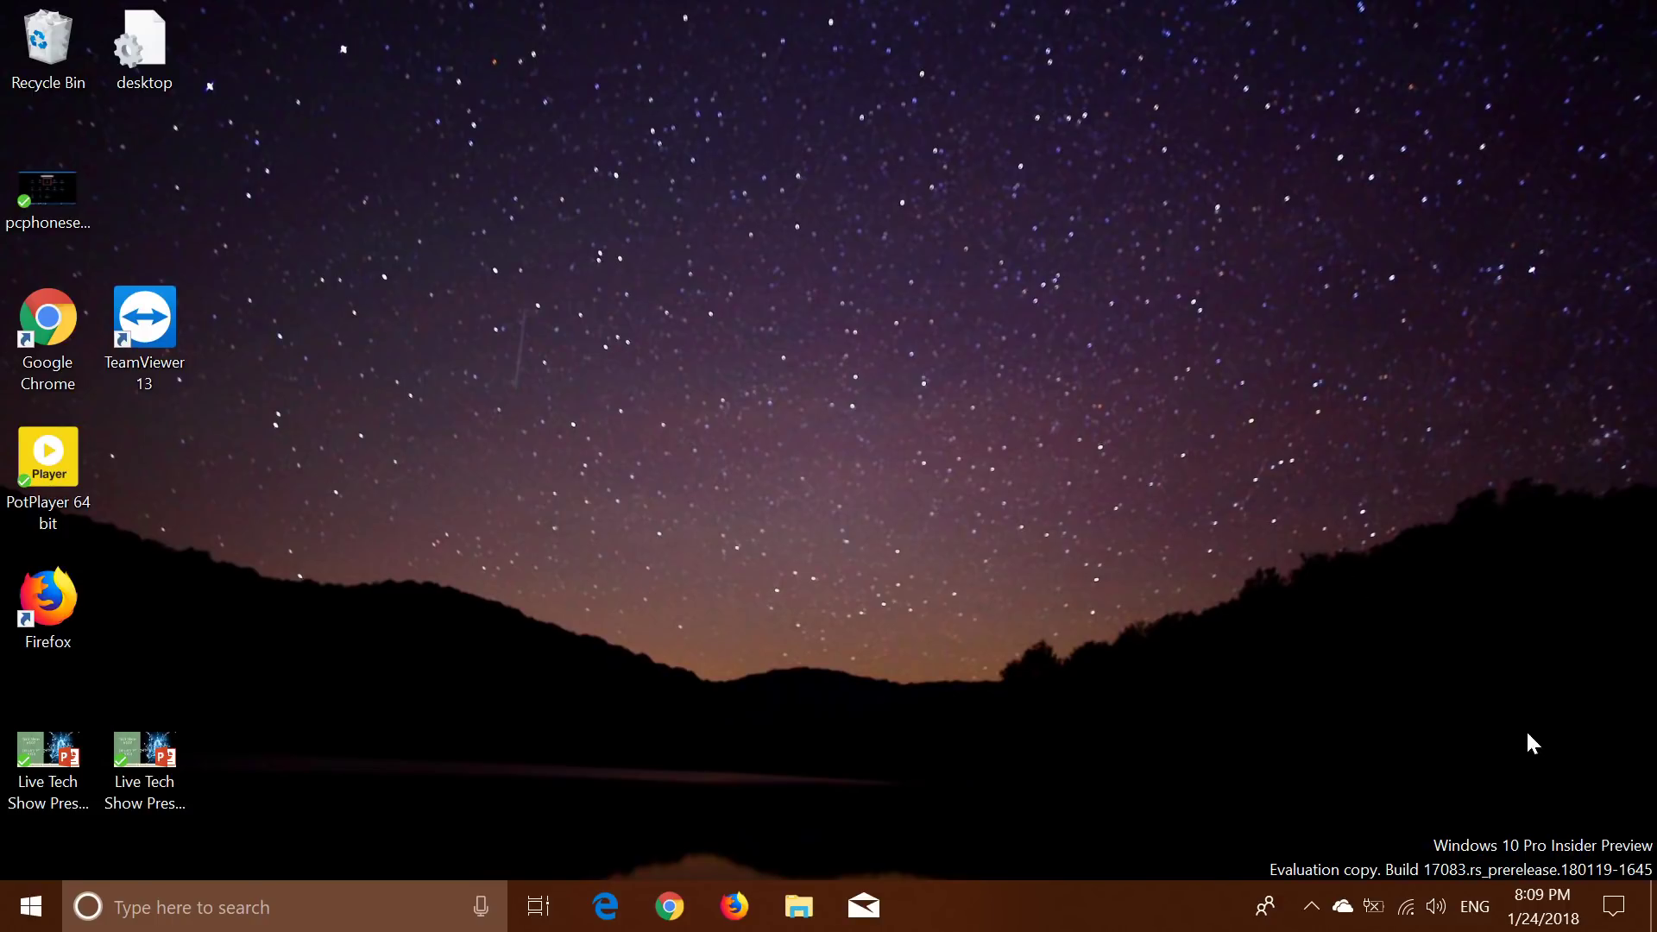
Step: Open Ease of Access Display settings, showing 150% size and 100% brightness, and scroll through them
{"action": "left_click", "coordinate": [1613, 906]}
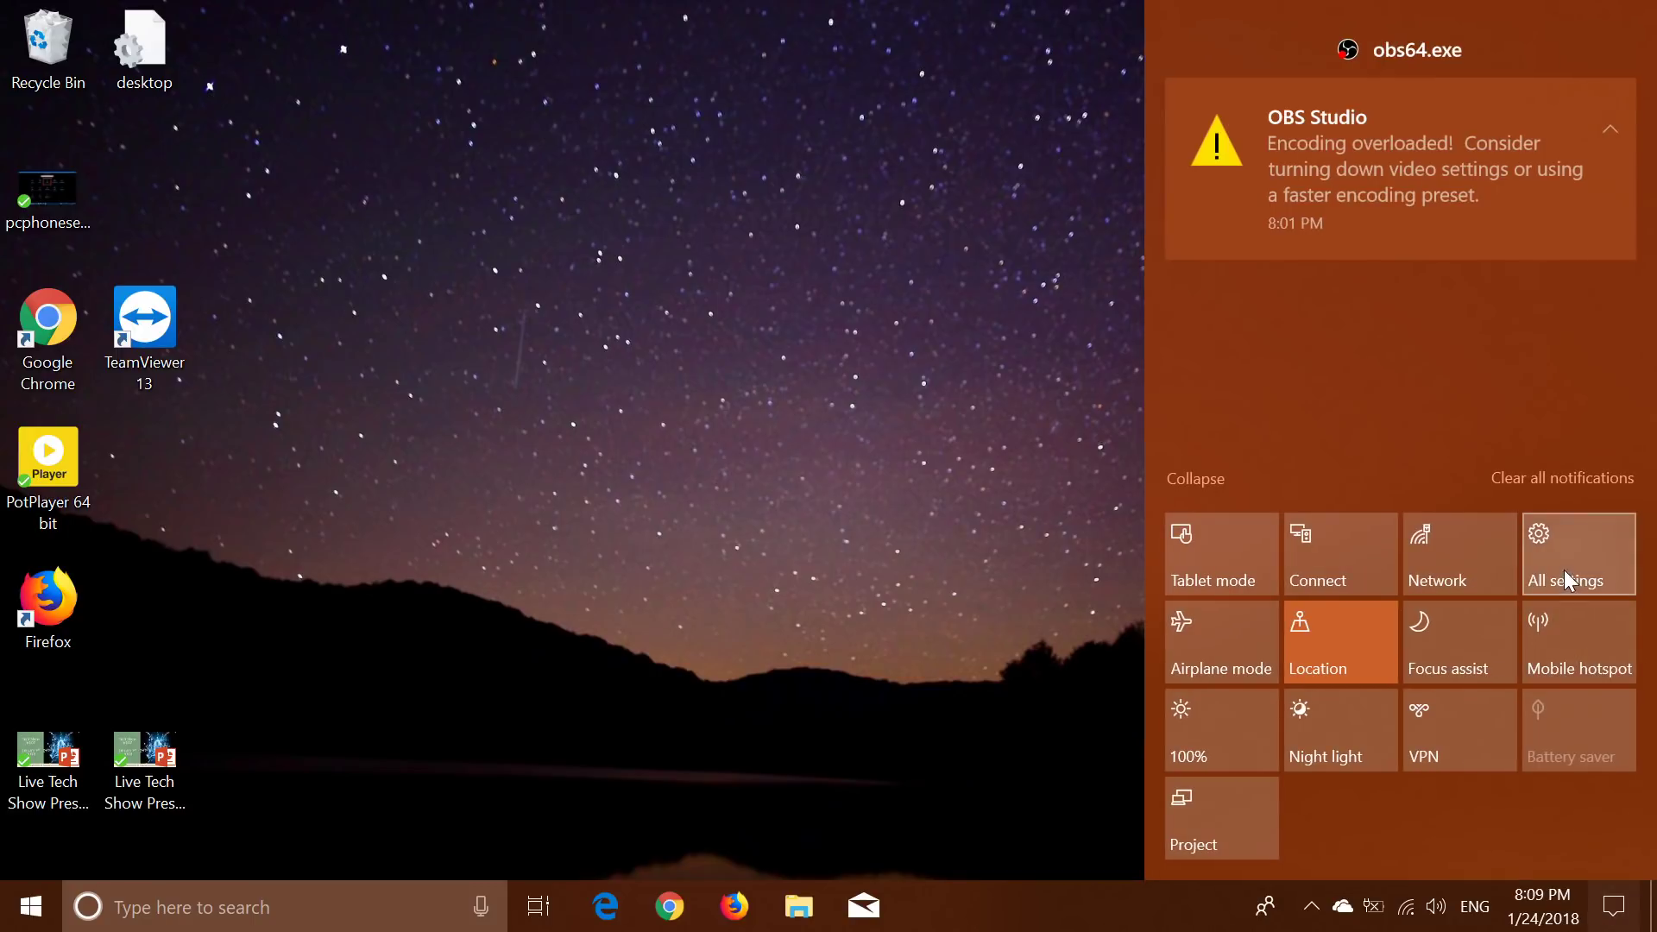
{"action": "left_click", "coordinate": [1564, 568]}
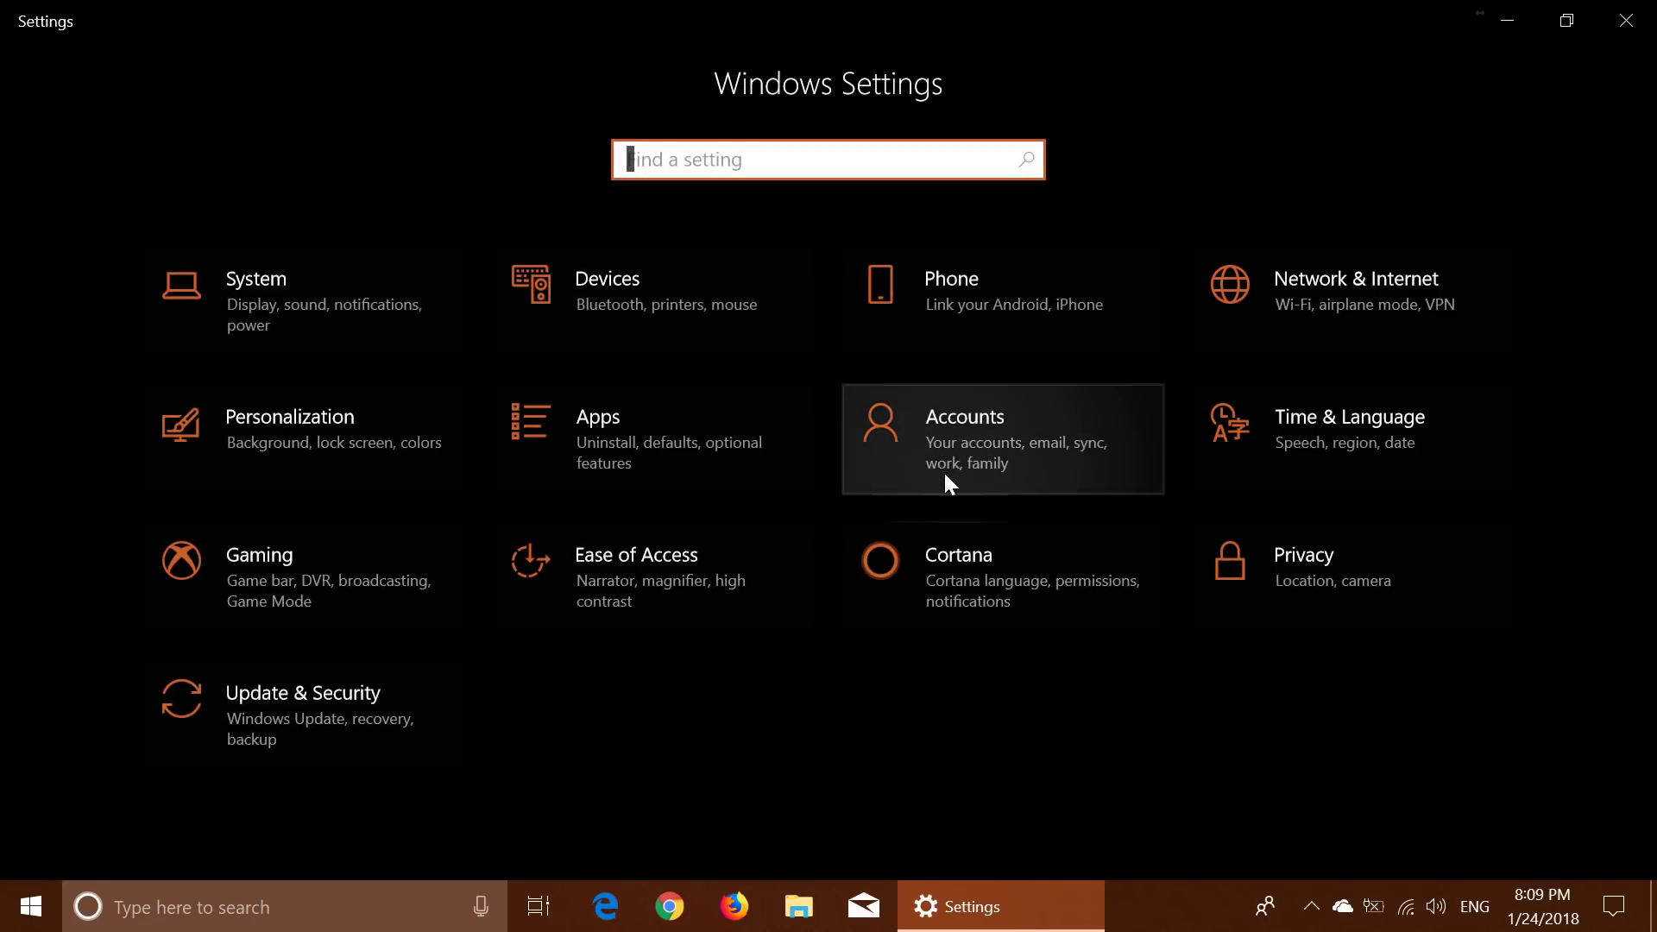
{"action": "left_click", "coordinate": [687, 563]}
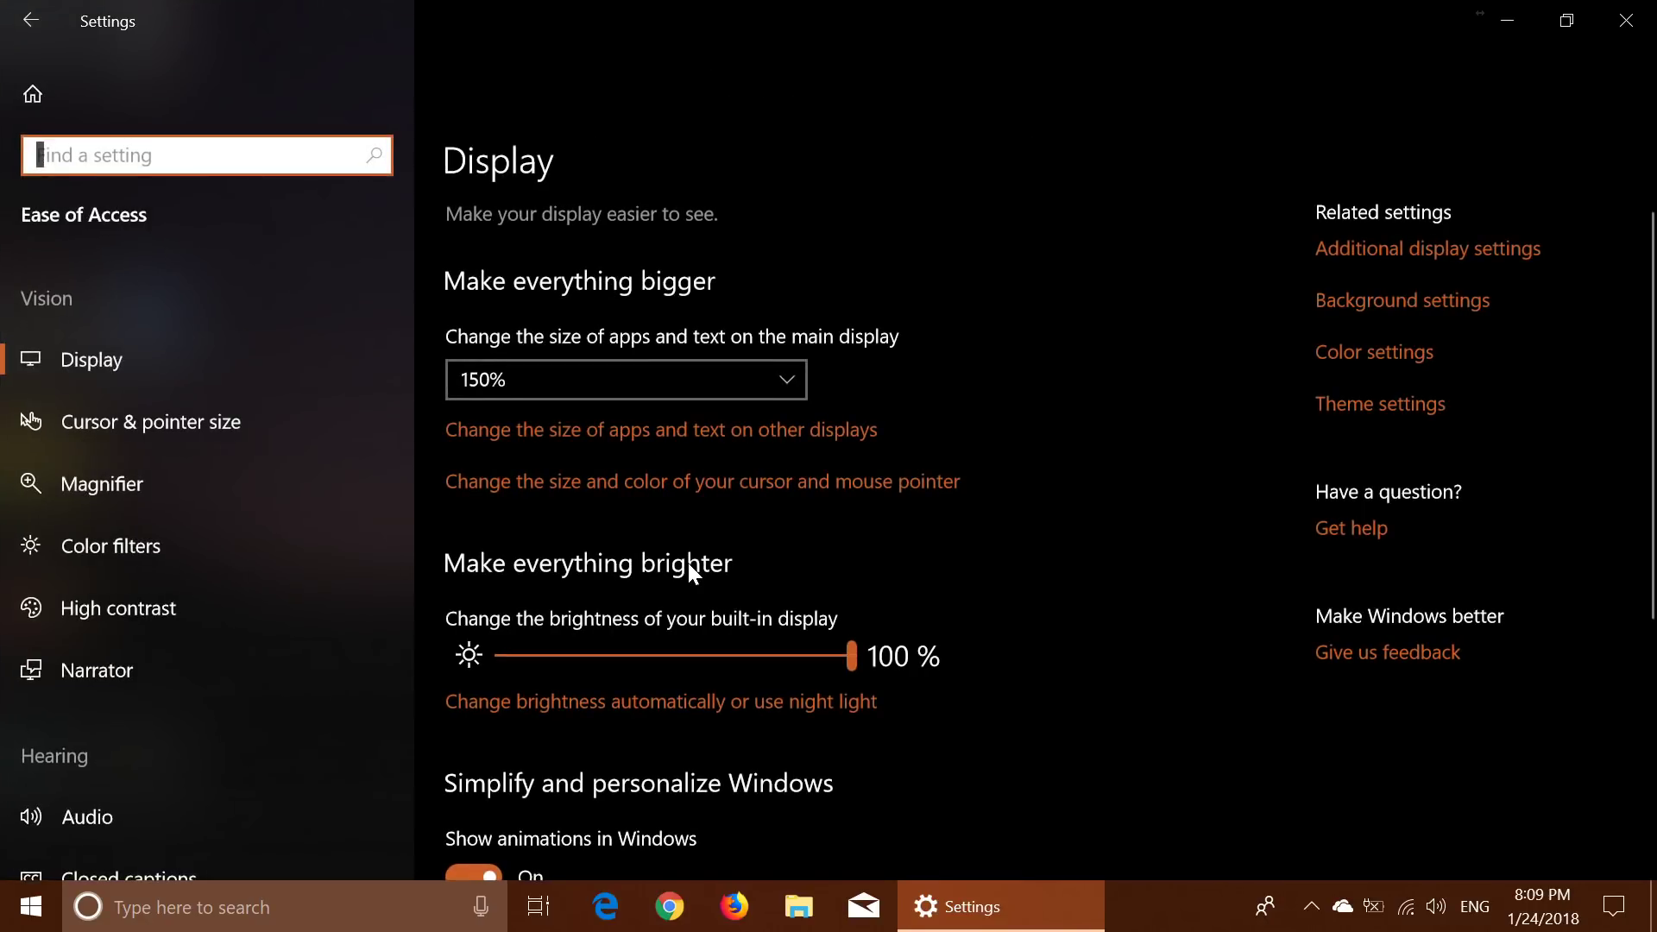
{"action": "left_click", "coordinate": [147, 361]}
{"action": "scroll", "coordinate": [930, 405], "scroll_direction": "down", "scroll_amount": 5}
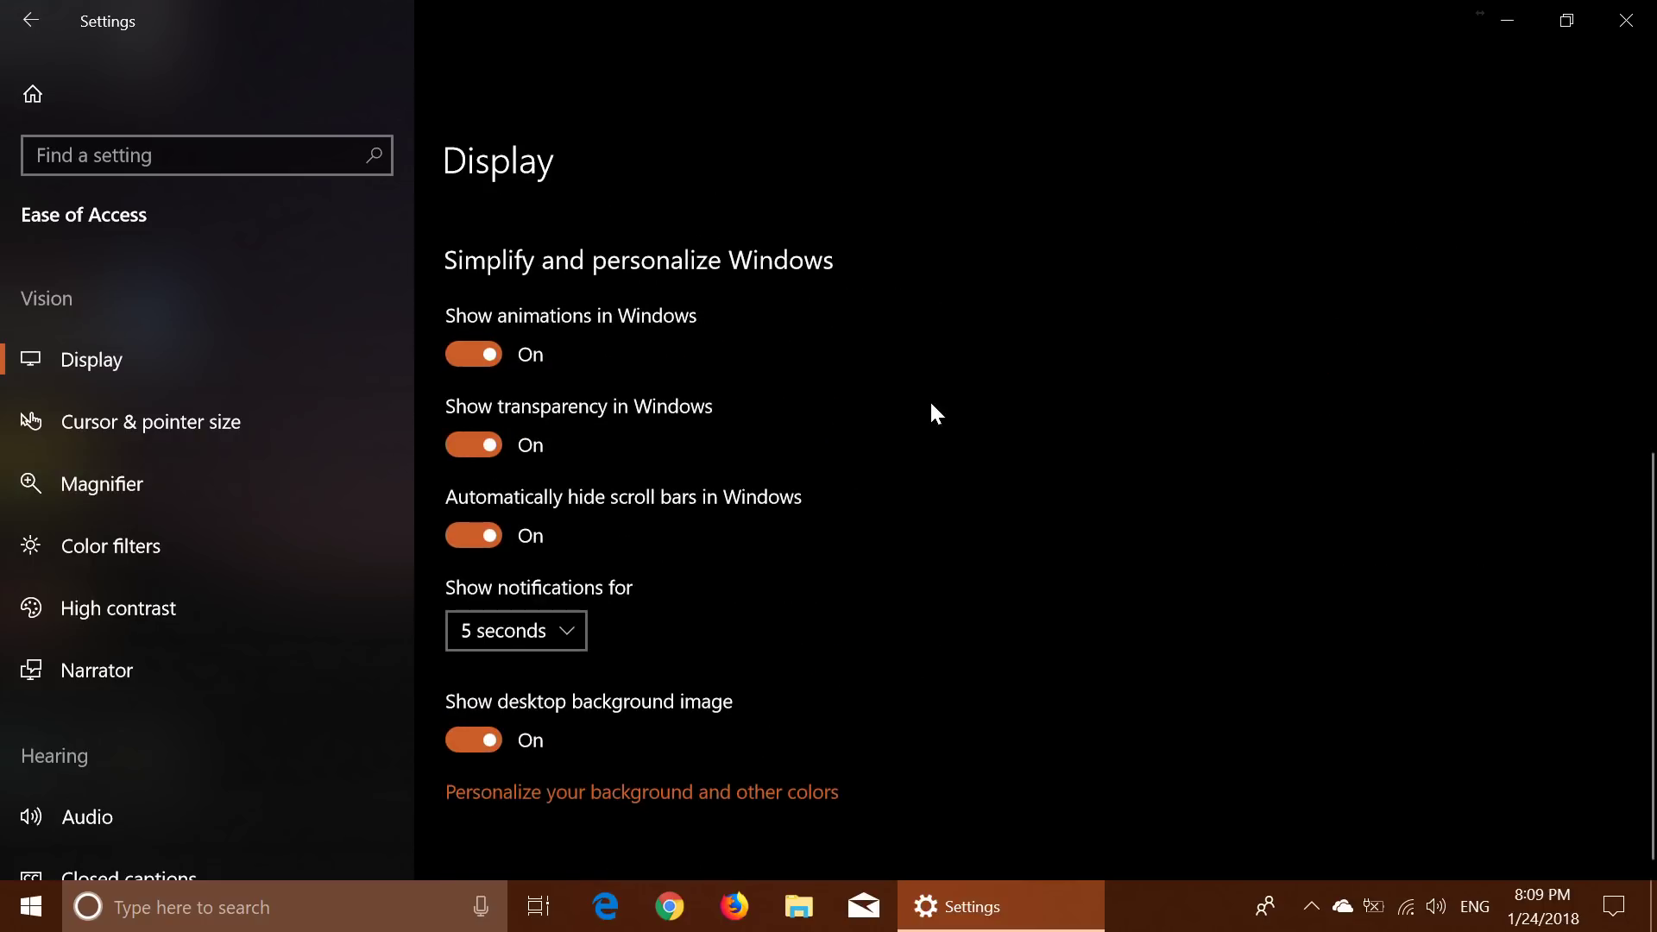
{"action": "scroll", "coordinate": [931, 404], "scroll_direction": "up", "scroll_amount": 5}
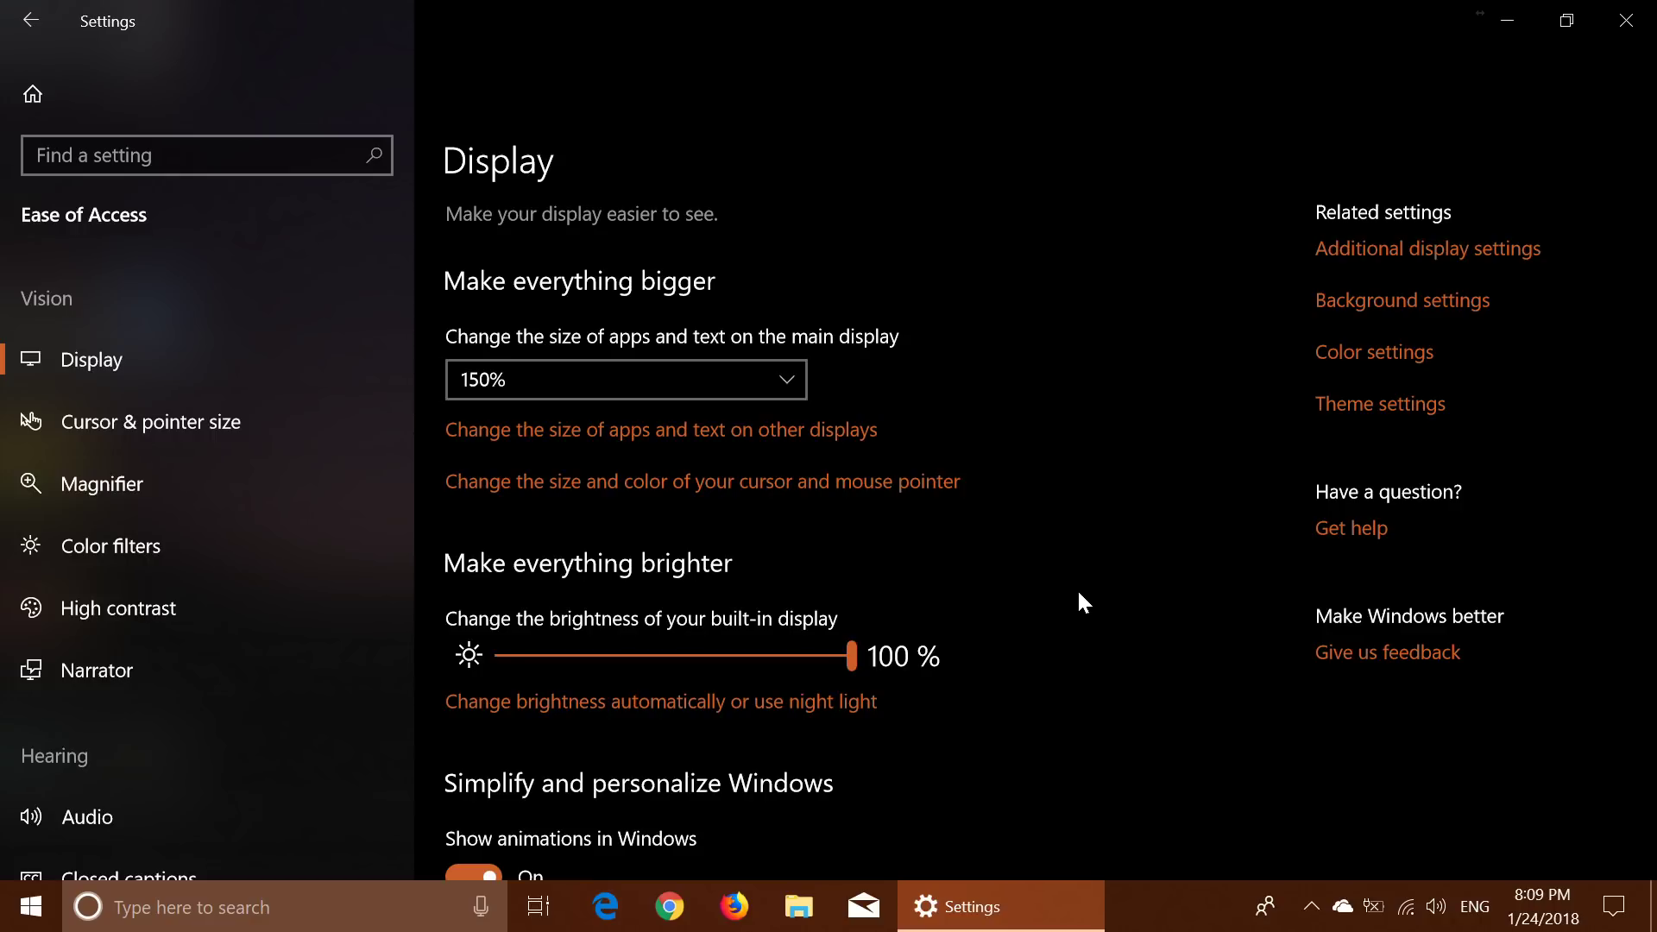
Step: Look over the Color filters page, then scroll through the Narrator options, where Narrator is Off
{"action": "left_click", "coordinate": [197, 521]}
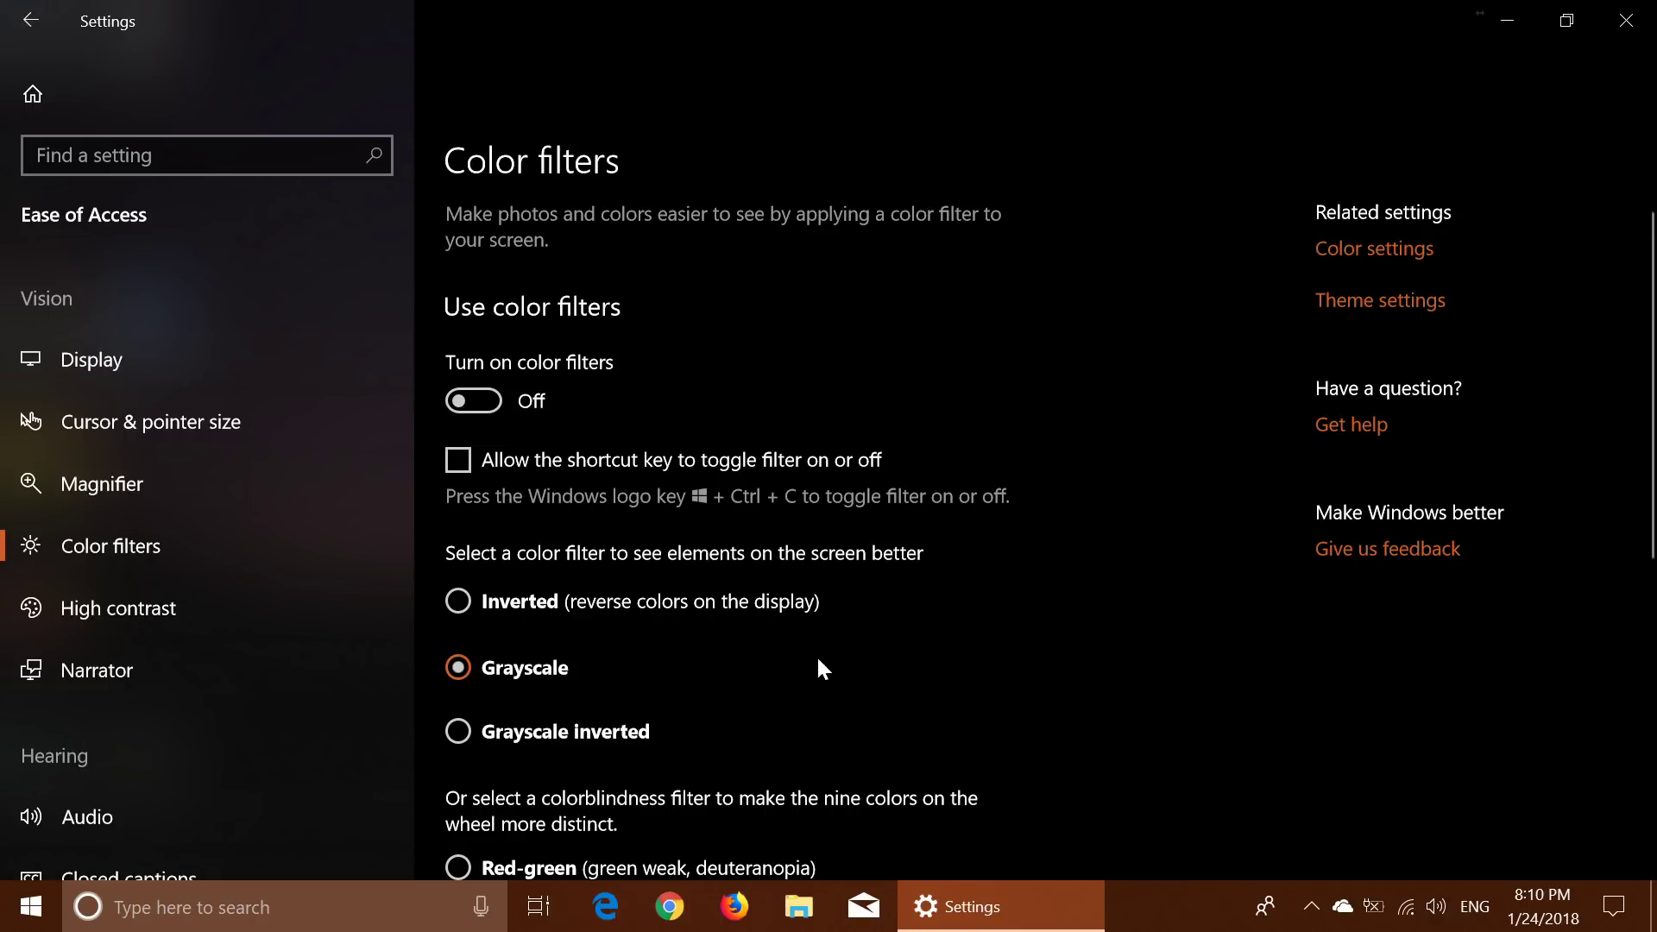
{"action": "left_click", "coordinate": [260, 674]}
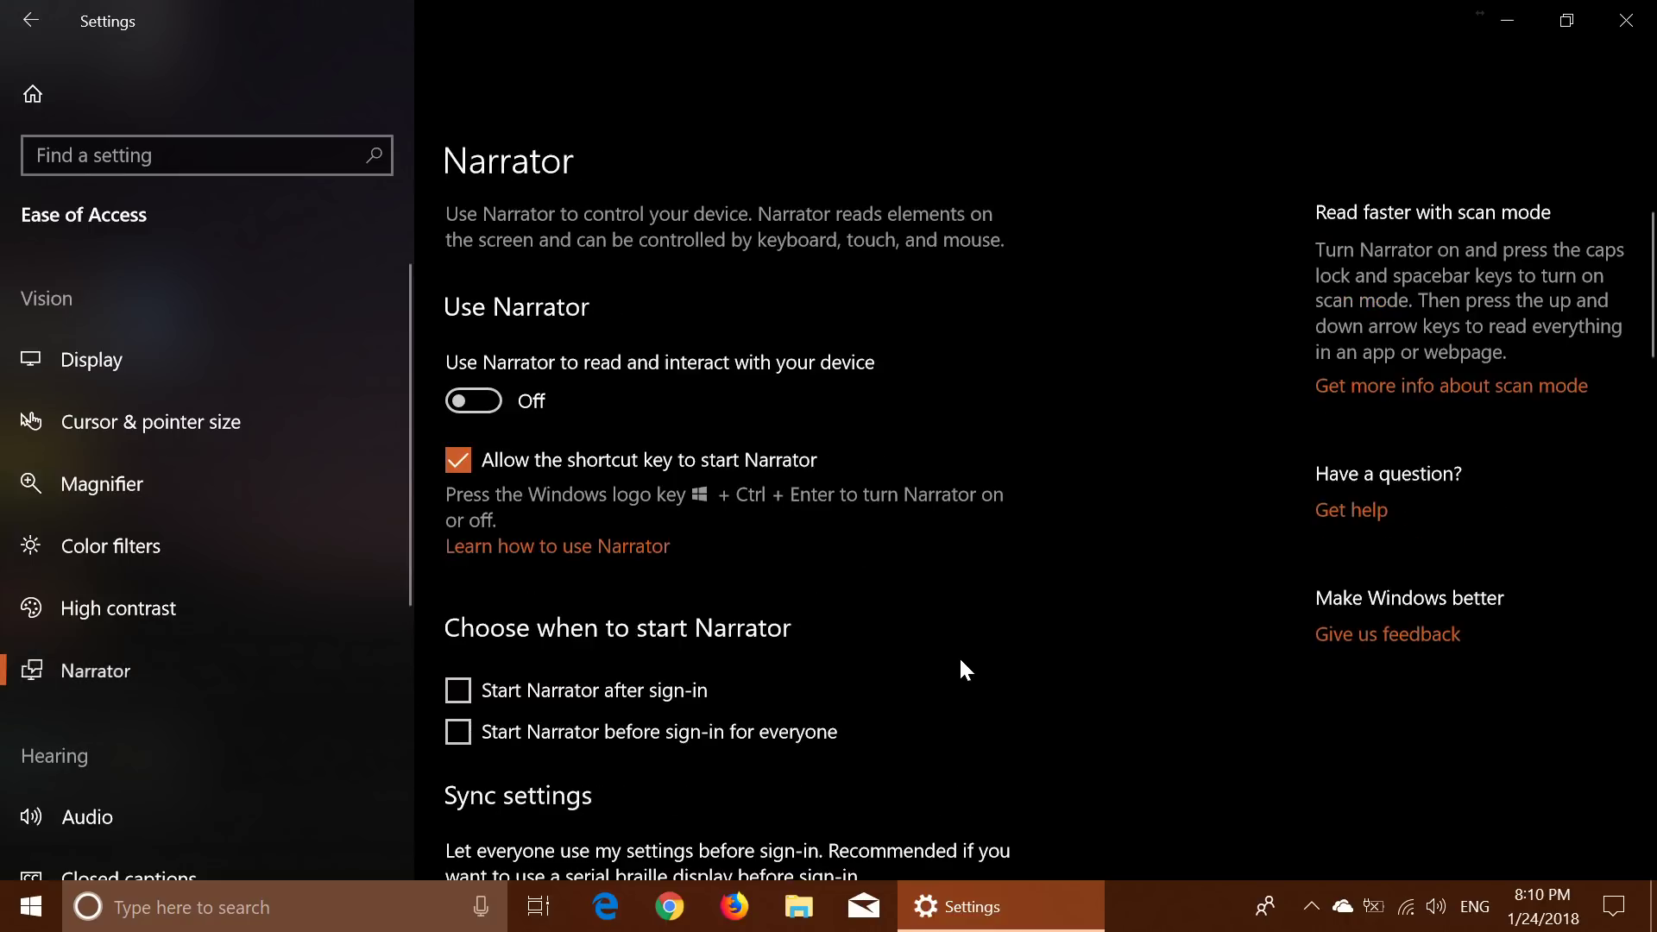
{"action": "scroll", "coordinate": [1003, 618], "scroll_direction": "down", "scroll_amount": 5}
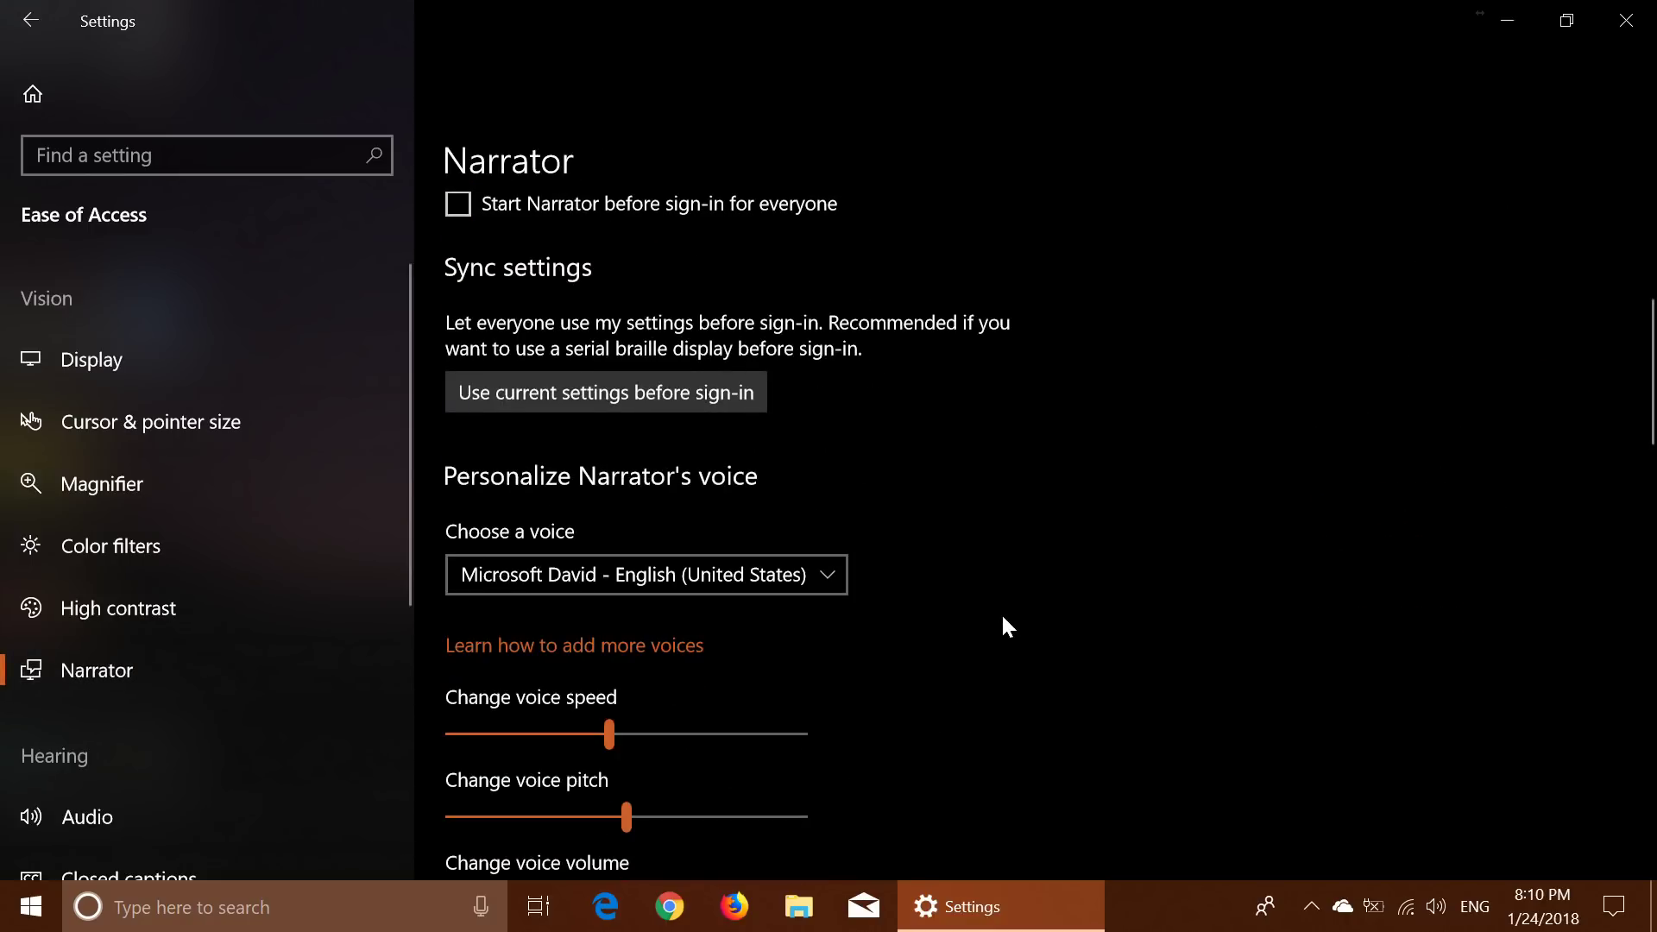
{"action": "scroll", "coordinate": [1003, 617], "scroll_direction": "down", "scroll_amount": 9}
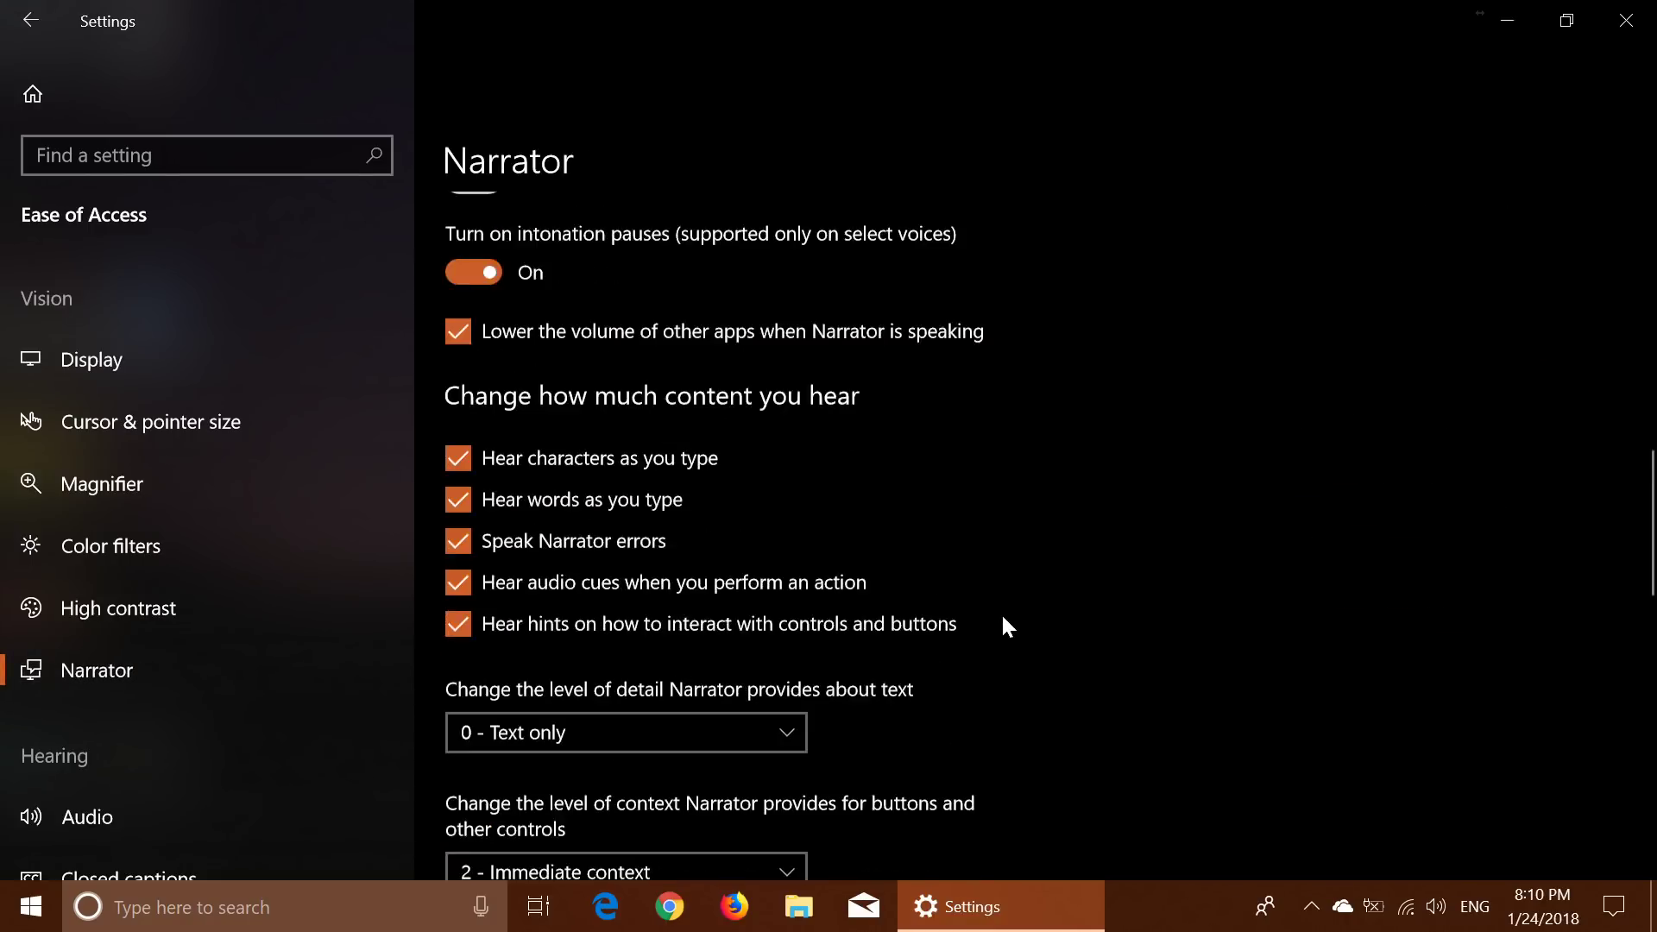
{"action": "scroll", "coordinate": [1003, 617], "scroll_direction": "down", "scroll_amount": 6}
{"action": "scroll", "coordinate": [1003, 618], "scroll_direction": "up", "scroll_amount": 20}
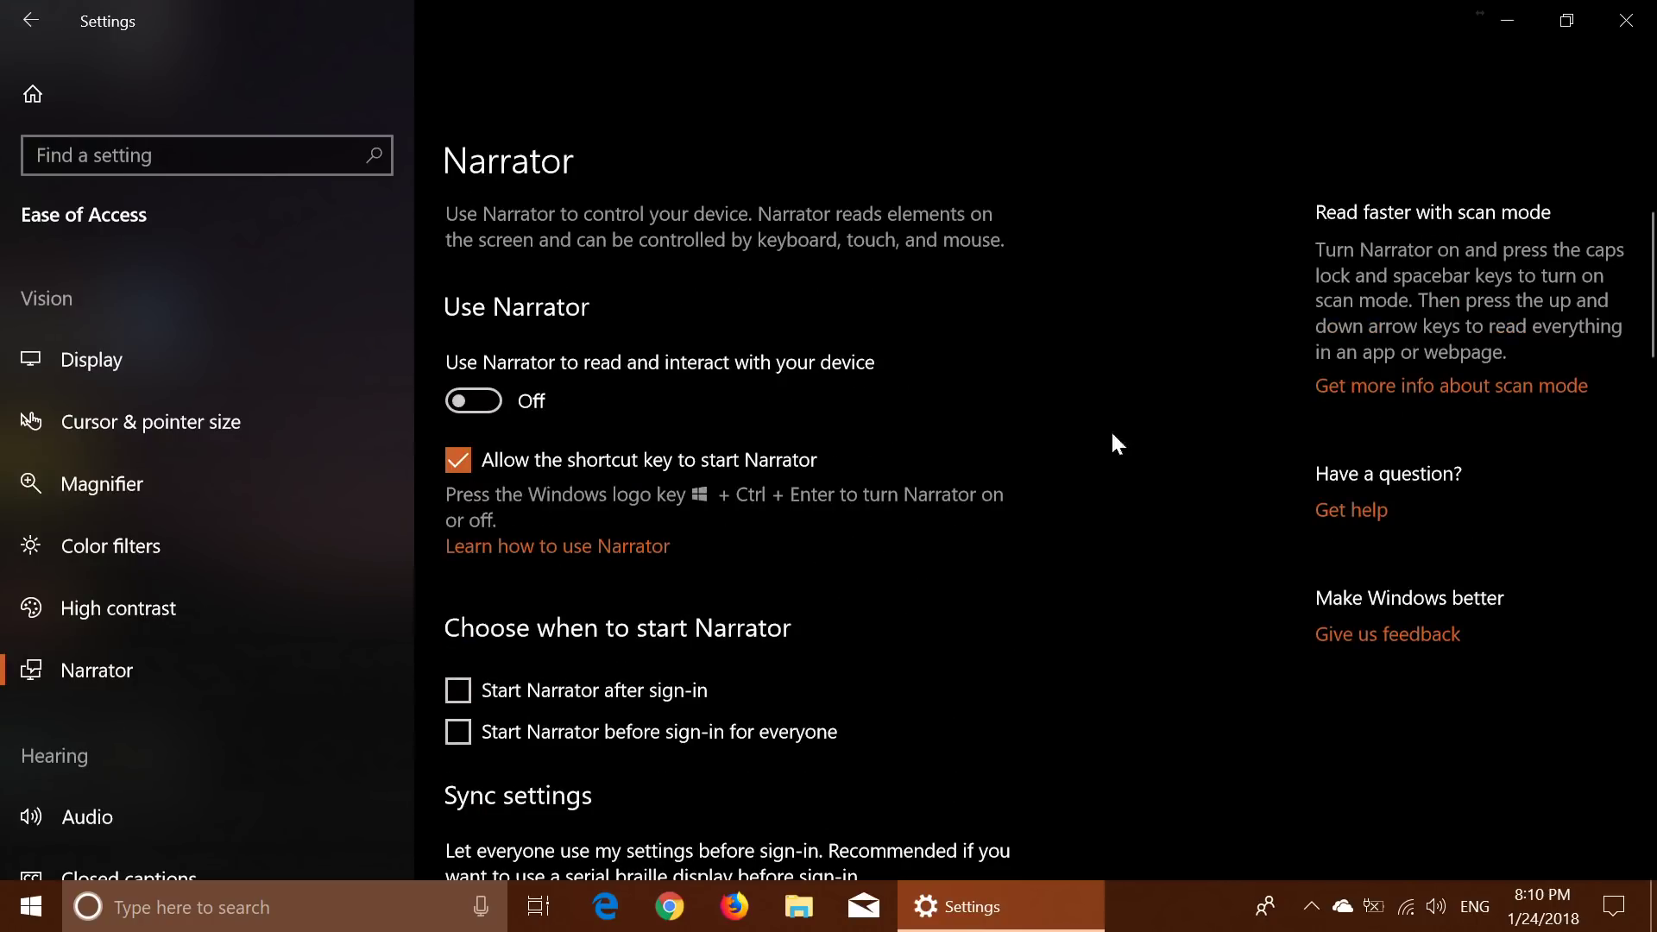
{"action": "left_click", "coordinate": [1626, 19]}
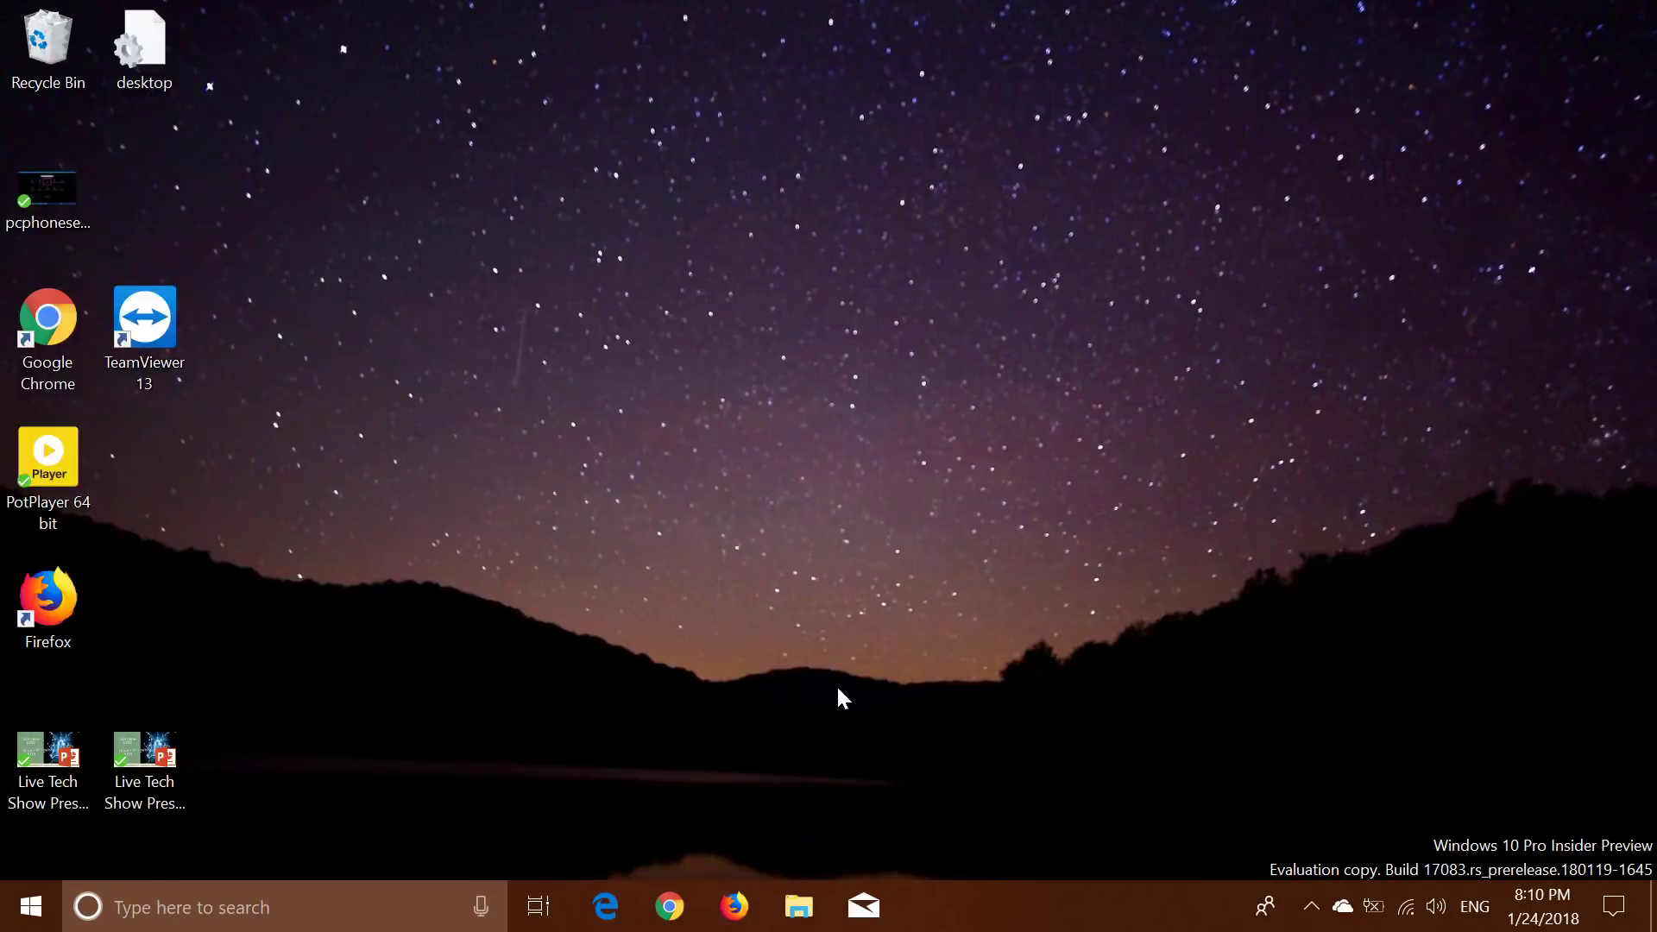
{"action": "left_click", "coordinate": [9, 923]}
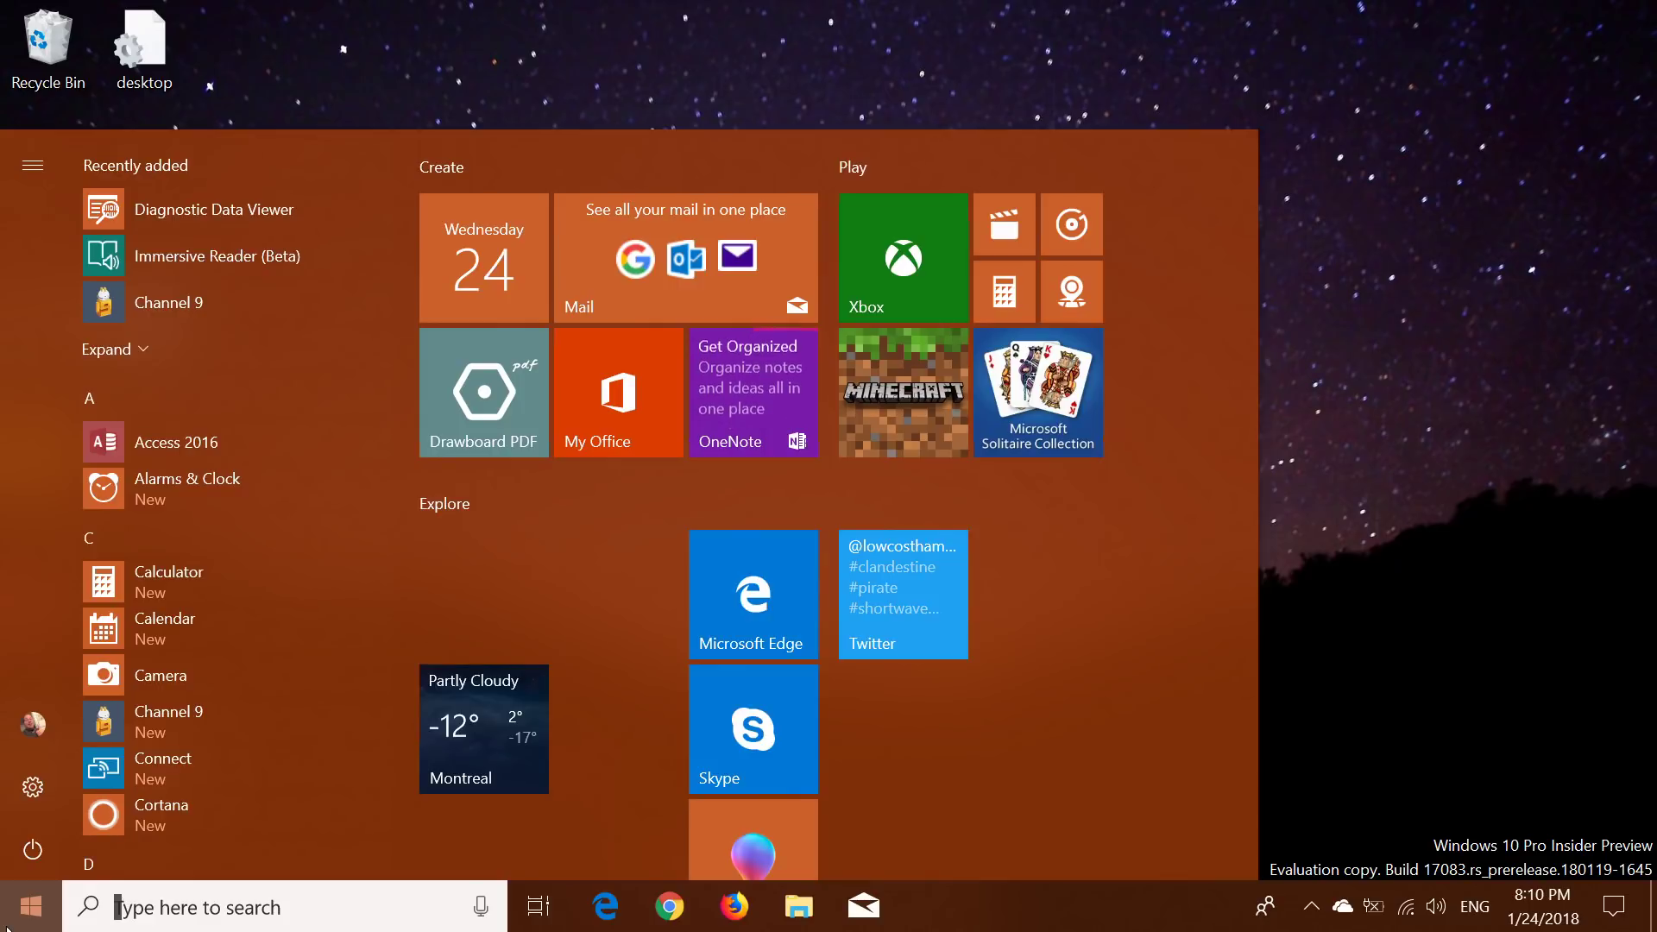
{"action": "left_click", "coordinate": [1390, 310]}
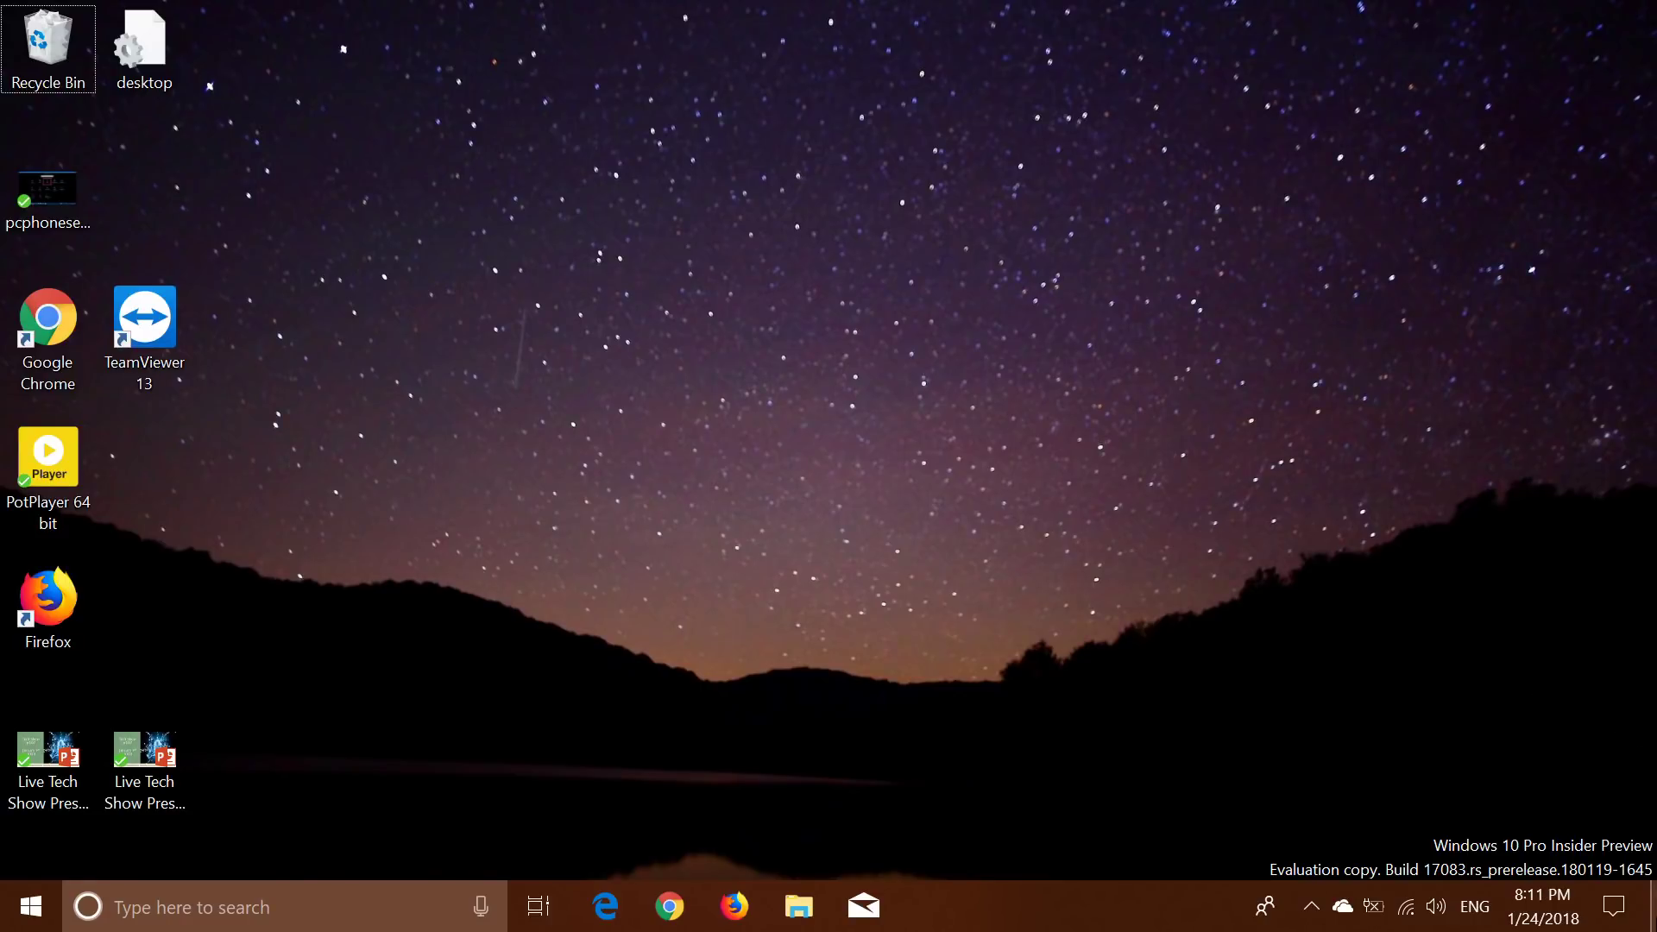
Step: Reopen Windows Settings from the Action Center and go to the Privacy section
{"action": "left_click", "coordinate": [1633, 912]}
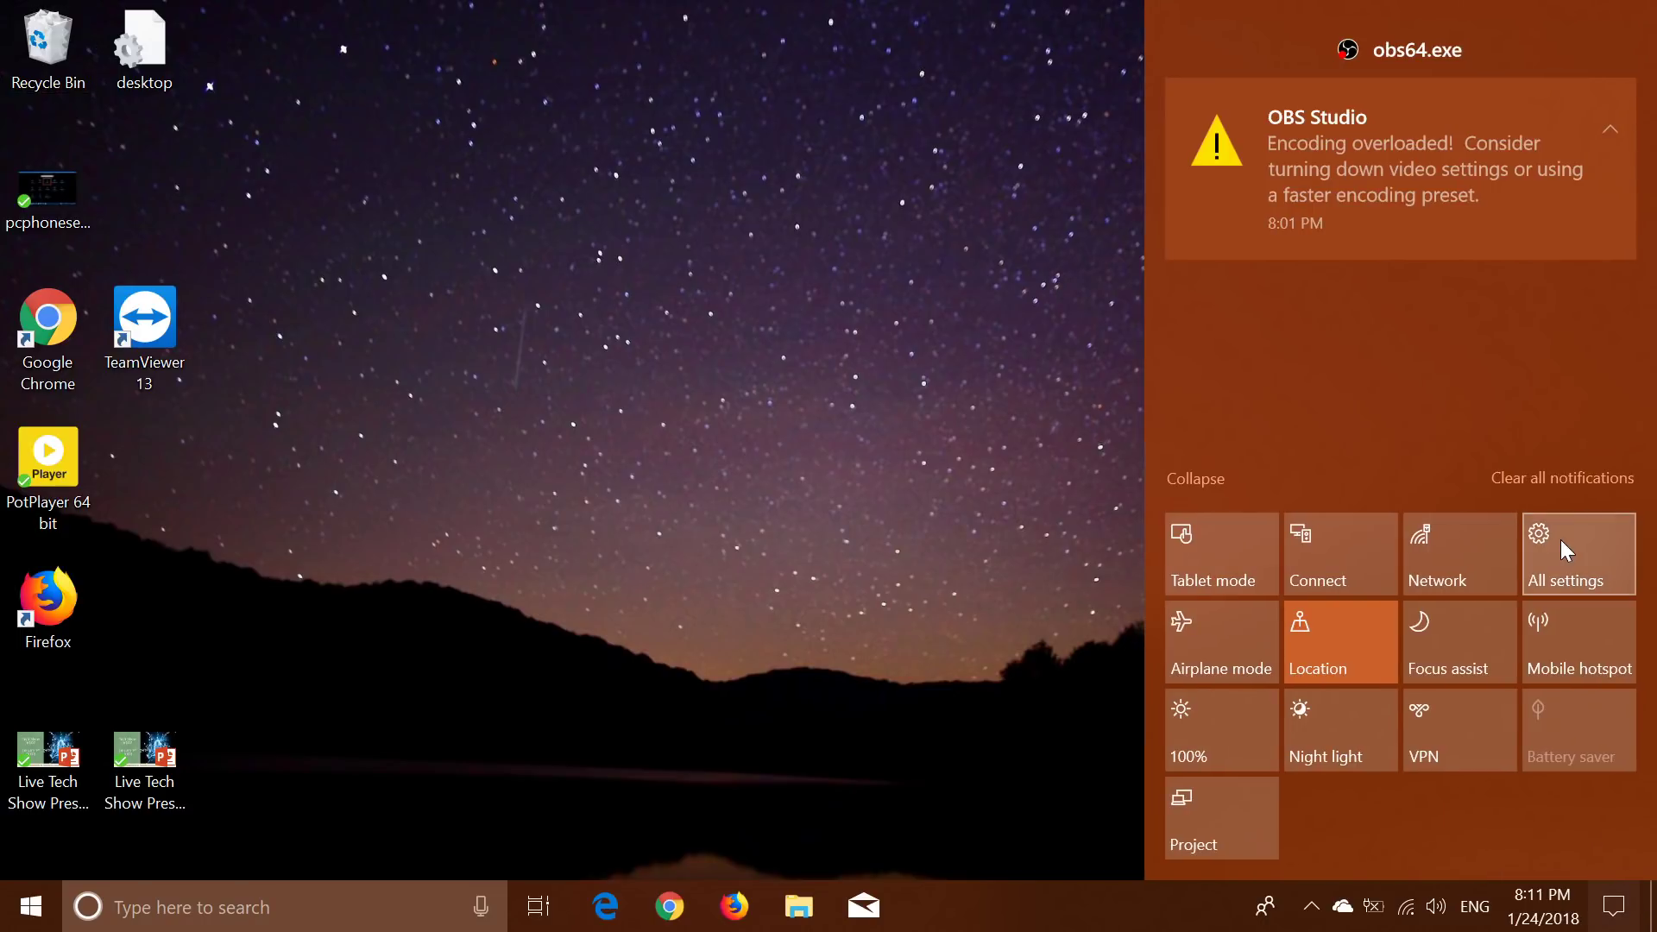
{"action": "left_click", "coordinate": [1560, 540]}
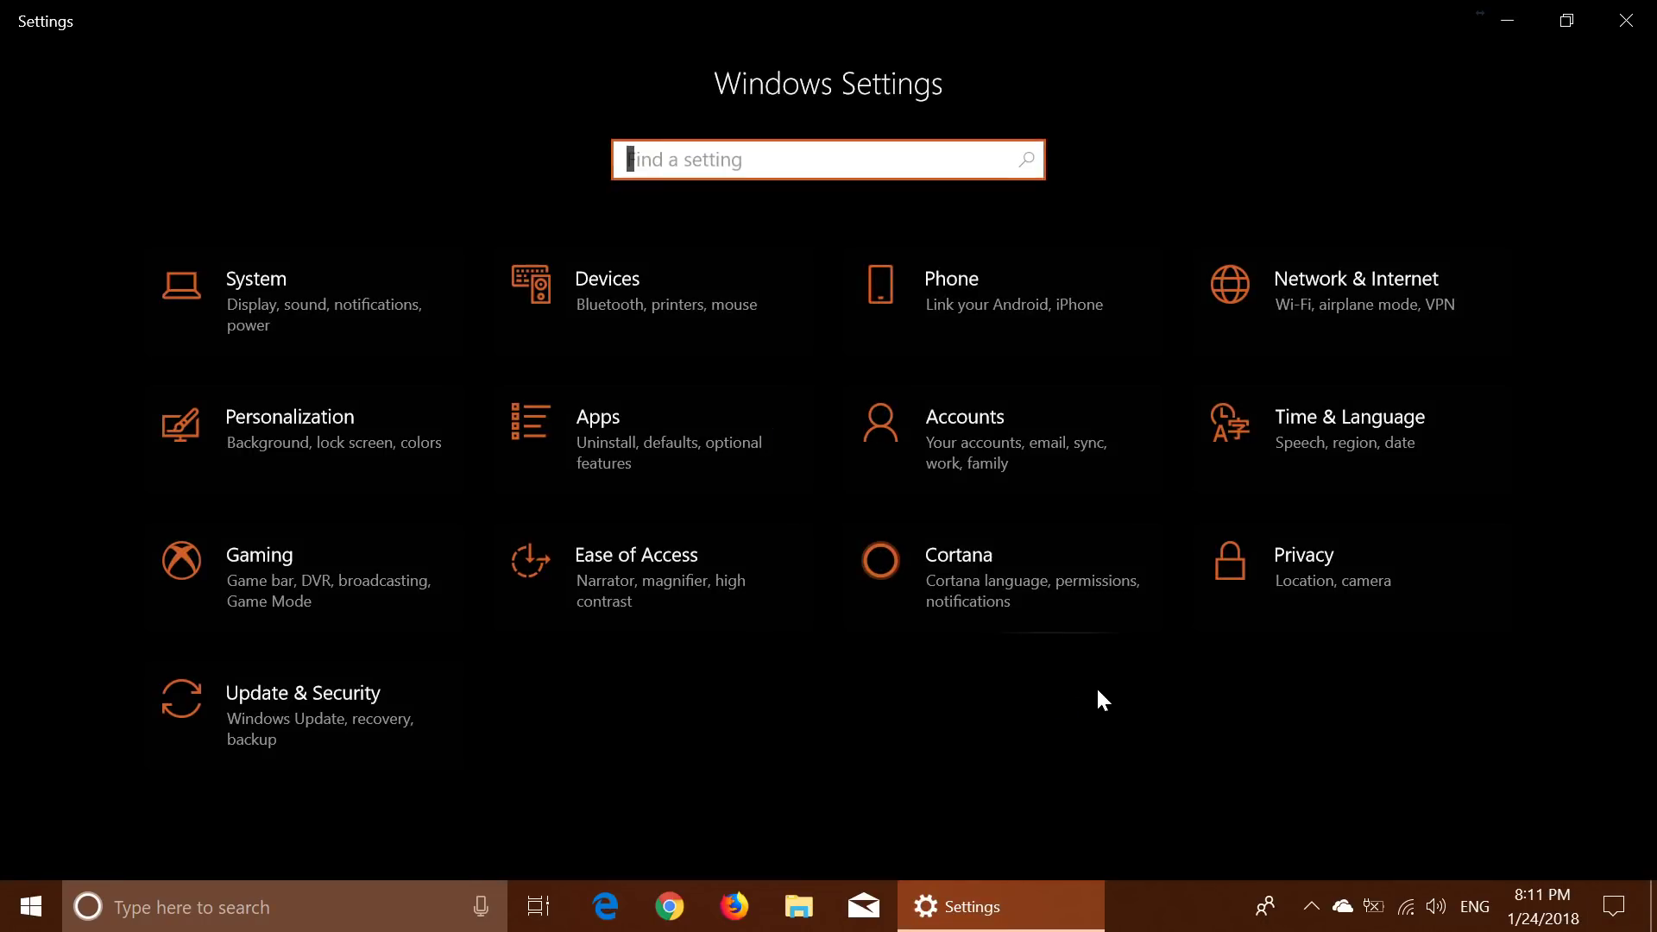
{"action": "left_click", "coordinate": [1302, 573]}
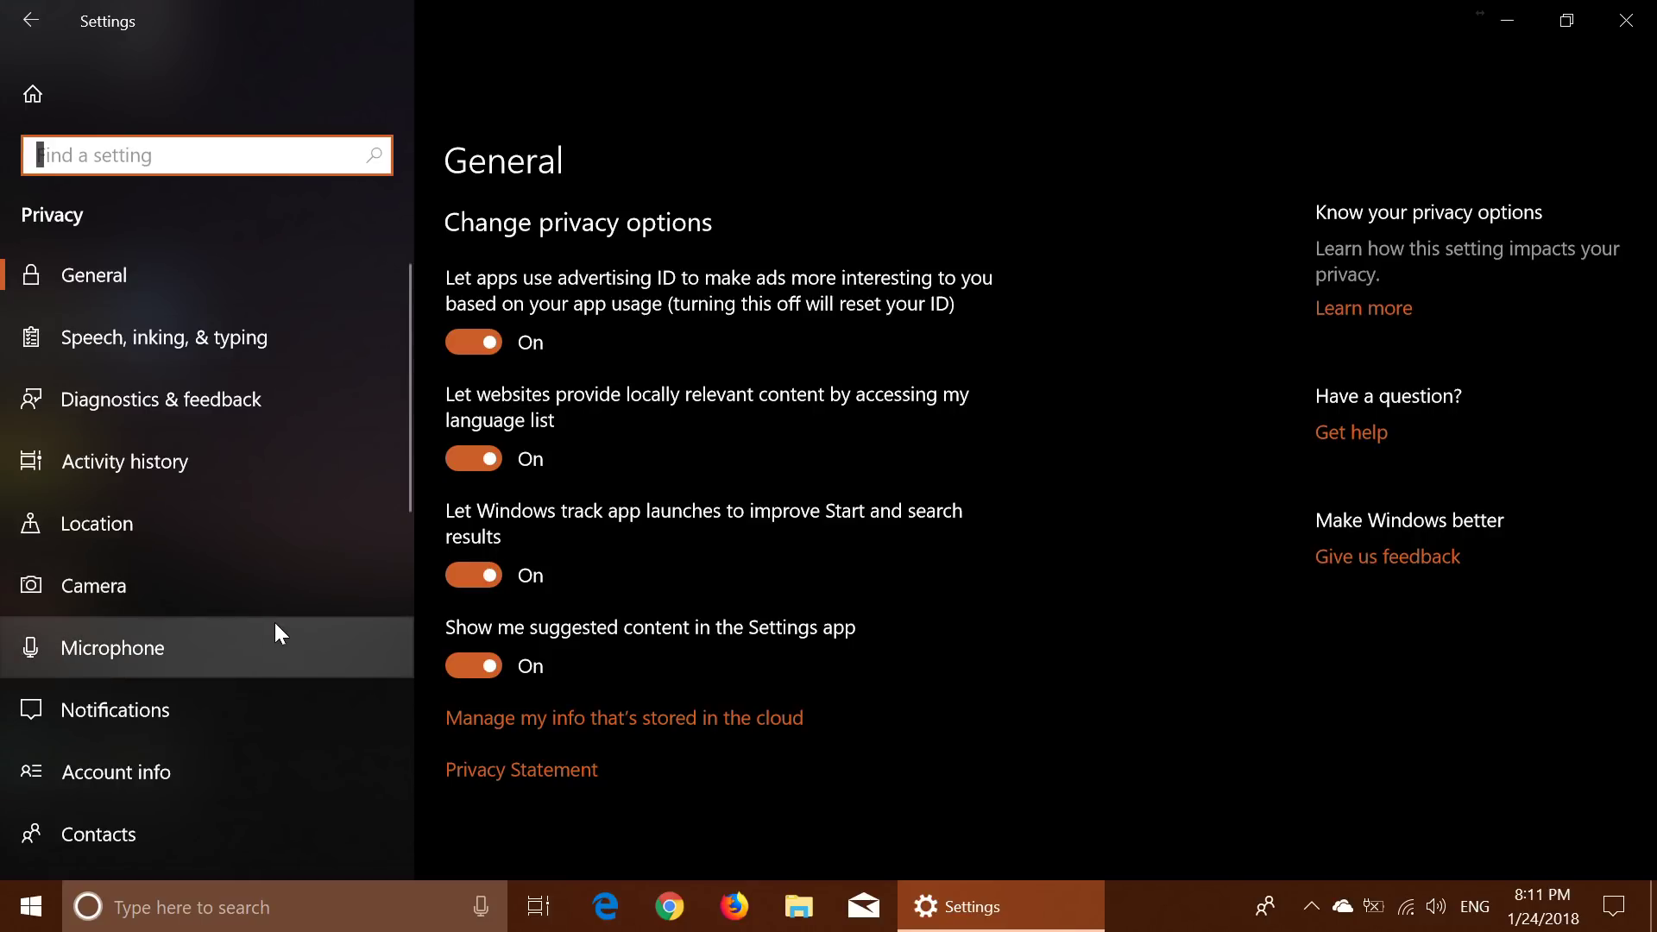
Step: Show the Videos privacy page and review its library access settings, which are On
{"action": "scroll", "coordinate": [274, 623], "scroll_direction": "down", "scroll_amount": 6}
{"action": "scroll", "coordinate": [274, 634], "scroll_direction": "down", "scroll_amount": 6}
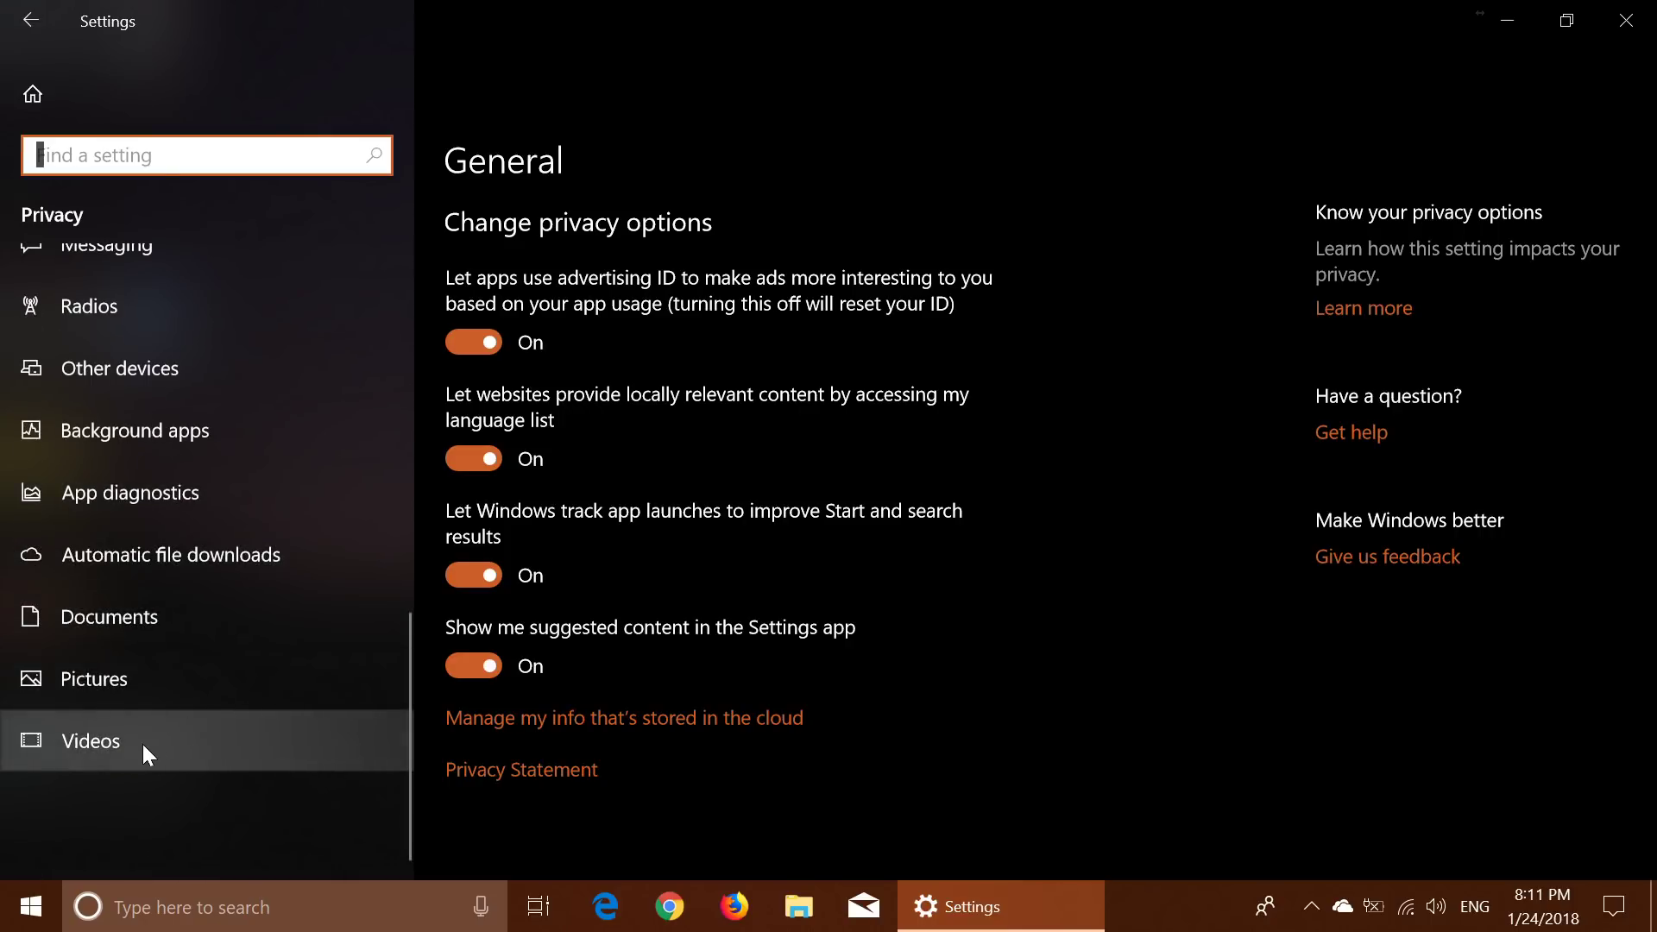
{"action": "left_click", "coordinate": [142, 743]}
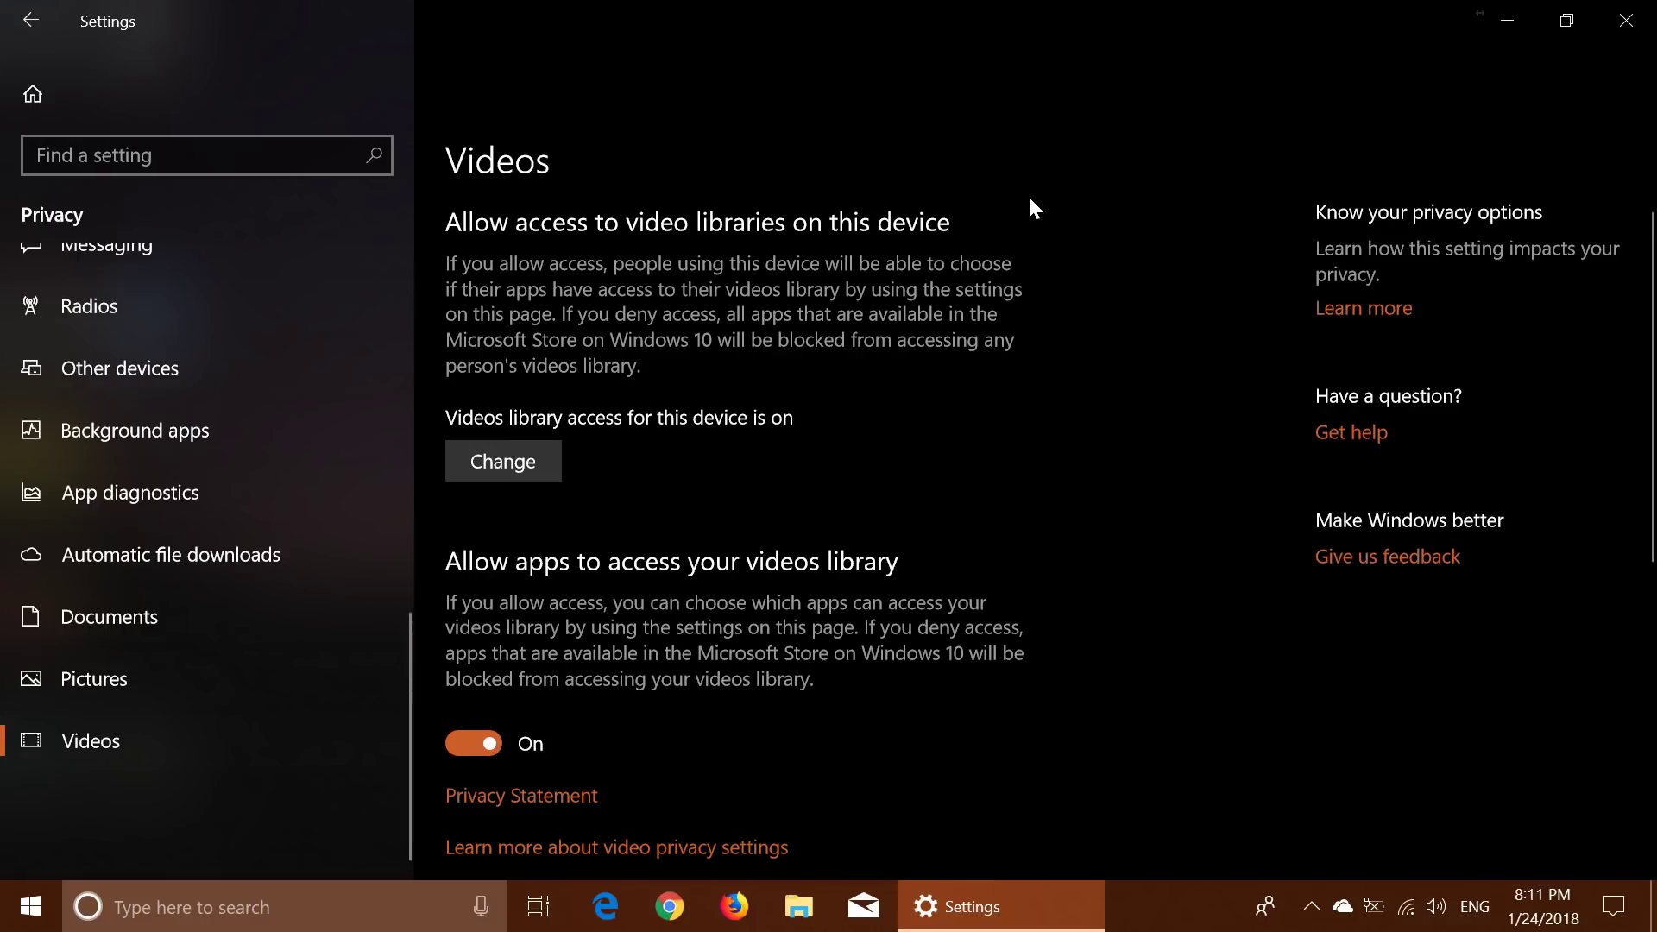
{"action": "scroll", "coordinate": [893, 604], "scroll_direction": "down", "scroll_amount": 3}
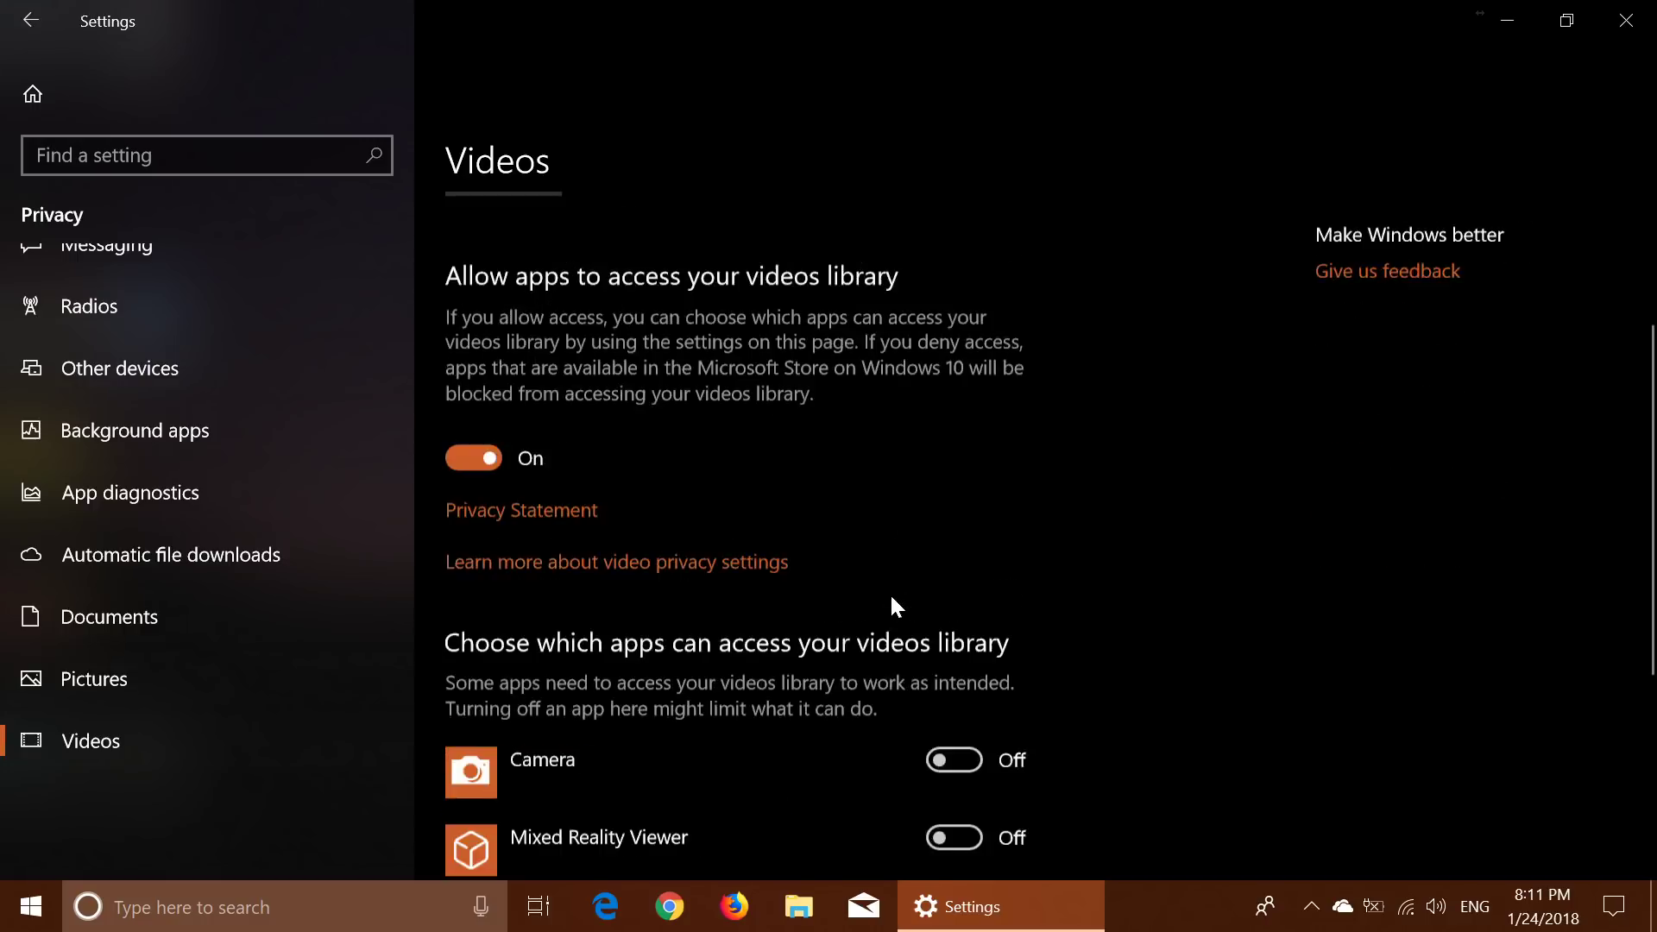
{"action": "scroll", "coordinate": [892, 599], "scroll_direction": "down", "scroll_amount": 5}
{"action": "scroll", "coordinate": [893, 602], "scroll_direction": "up", "scroll_amount": 8}
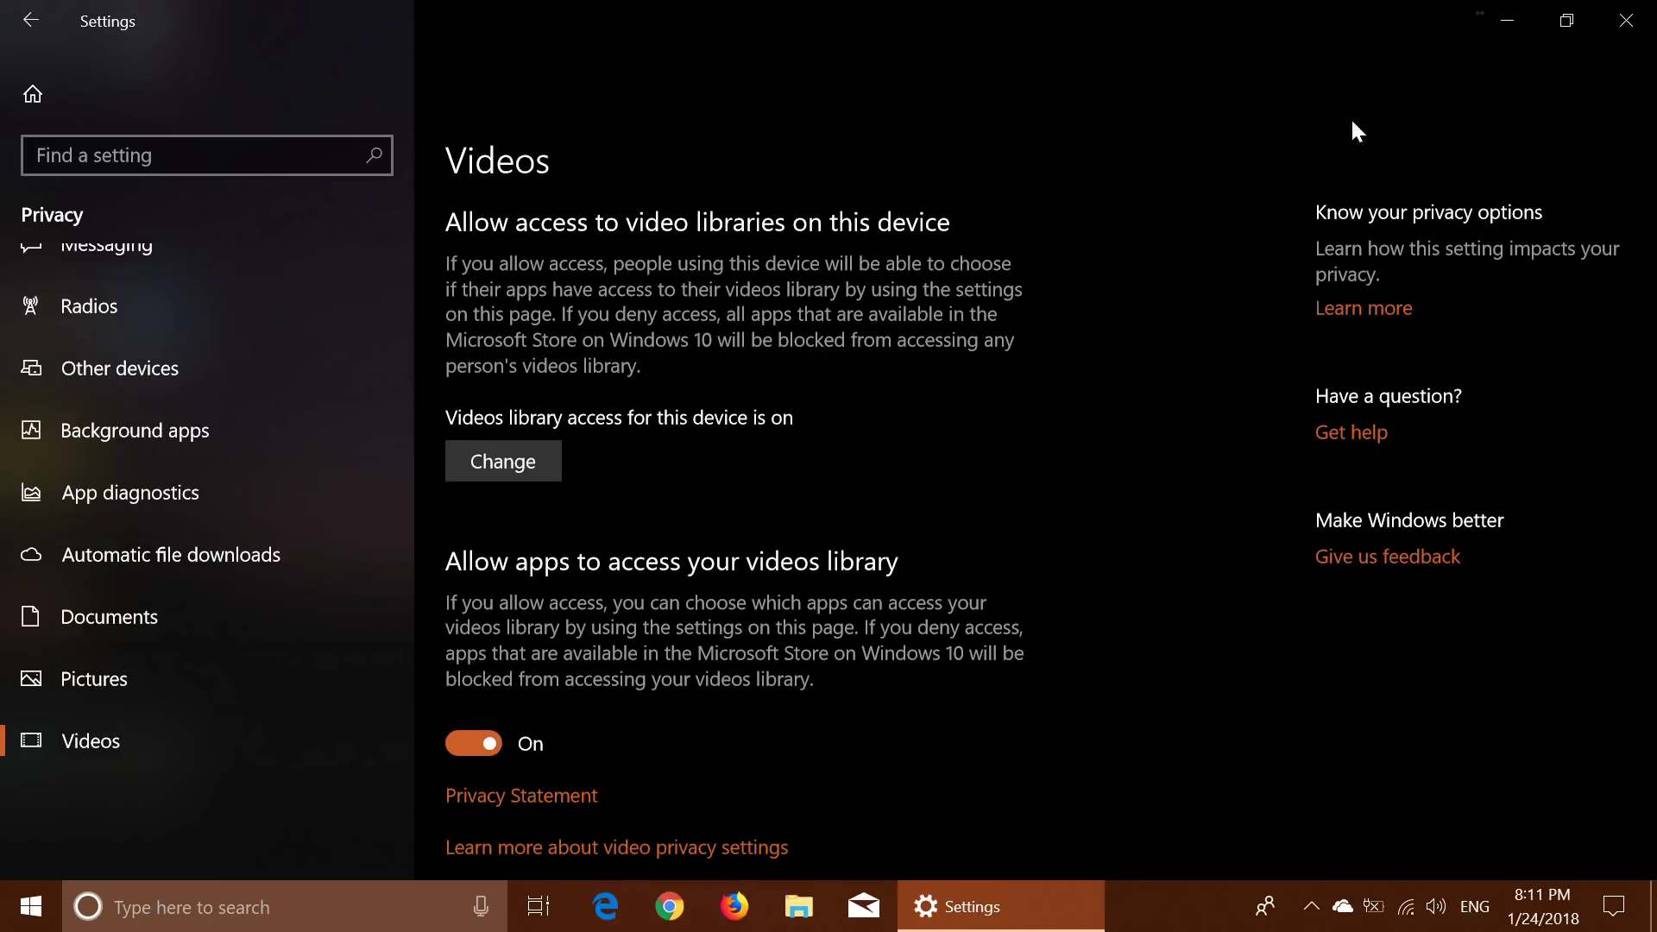
Step: Close the Settings window to return to the desktop
{"action": "left_click", "coordinate": [1619, 19]}
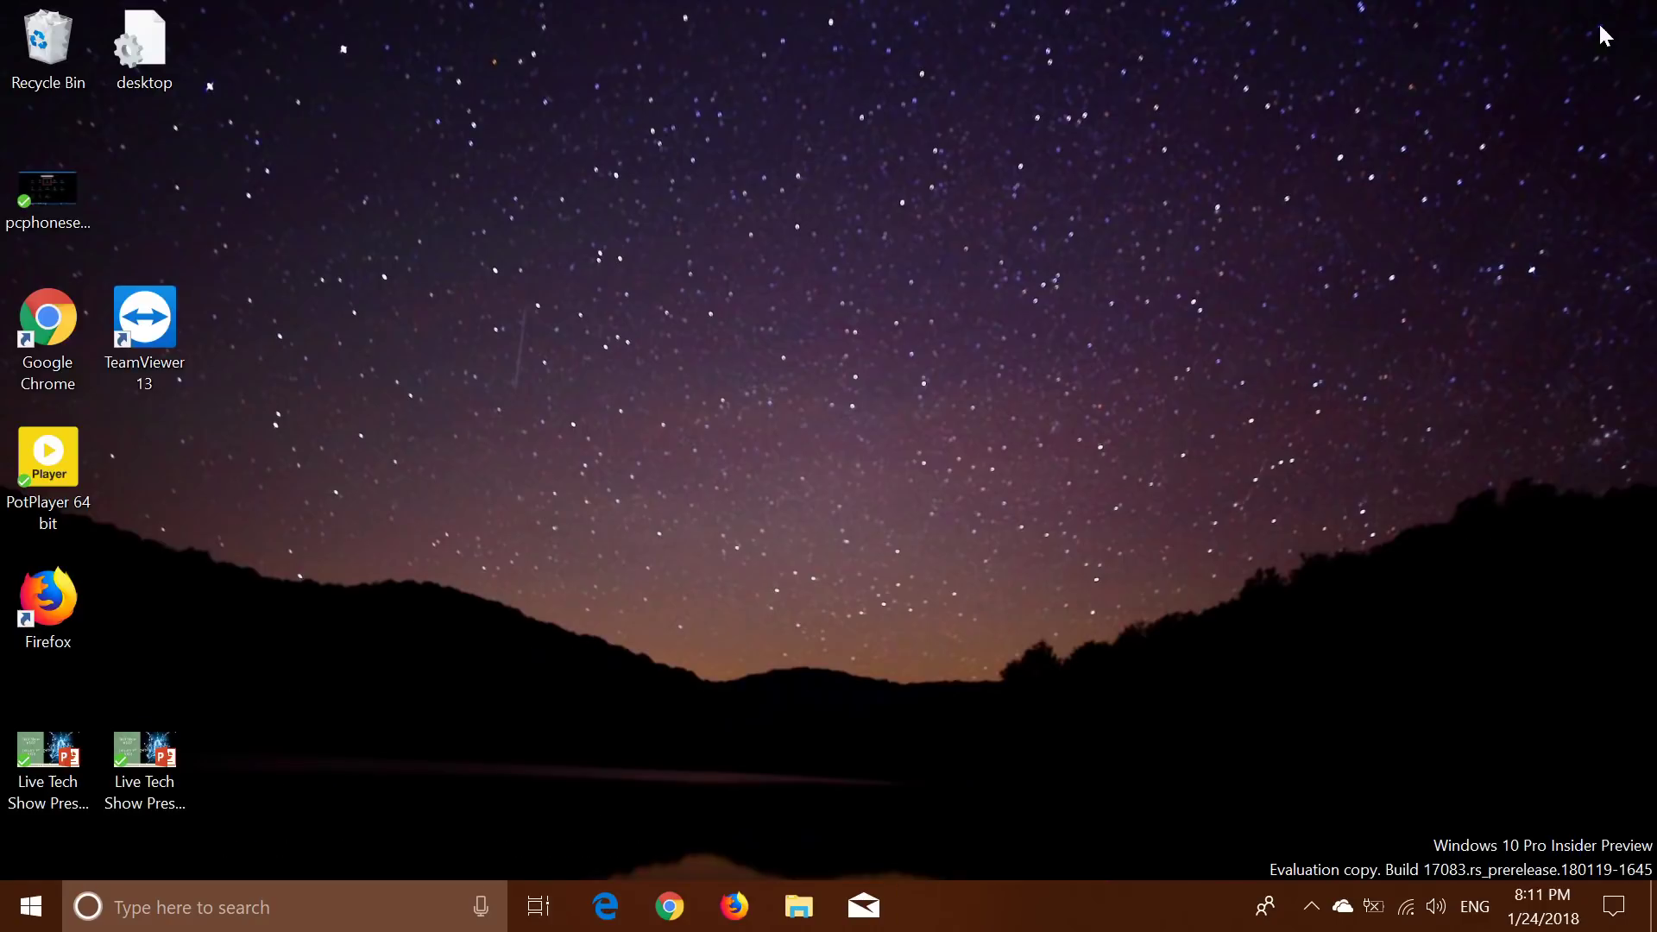